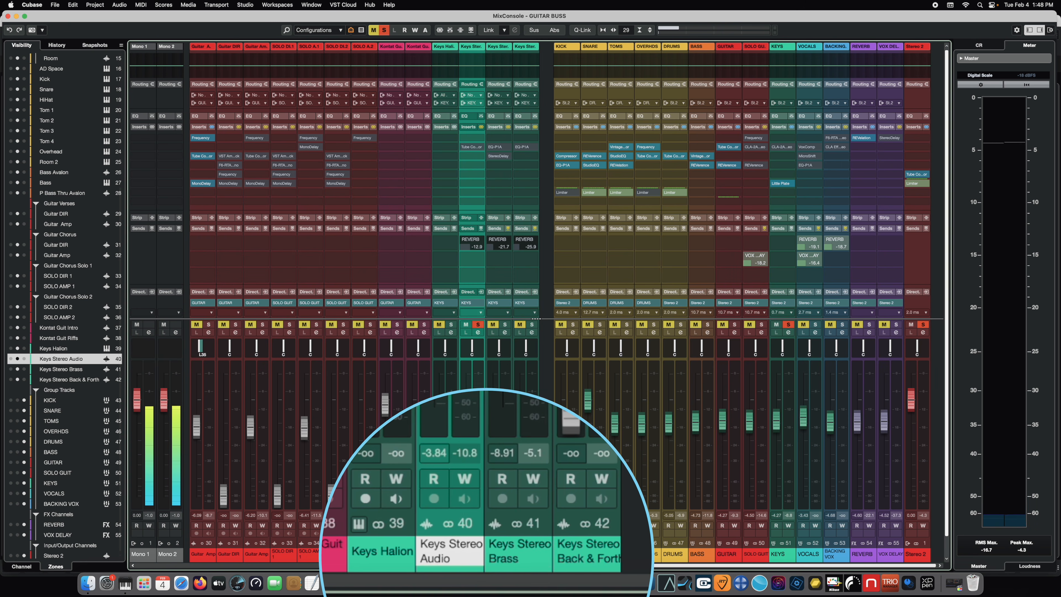
- Pan the Keys Stereo Audio channel to the right and raise its fader to -2.57 dB
left_click(499, 554)
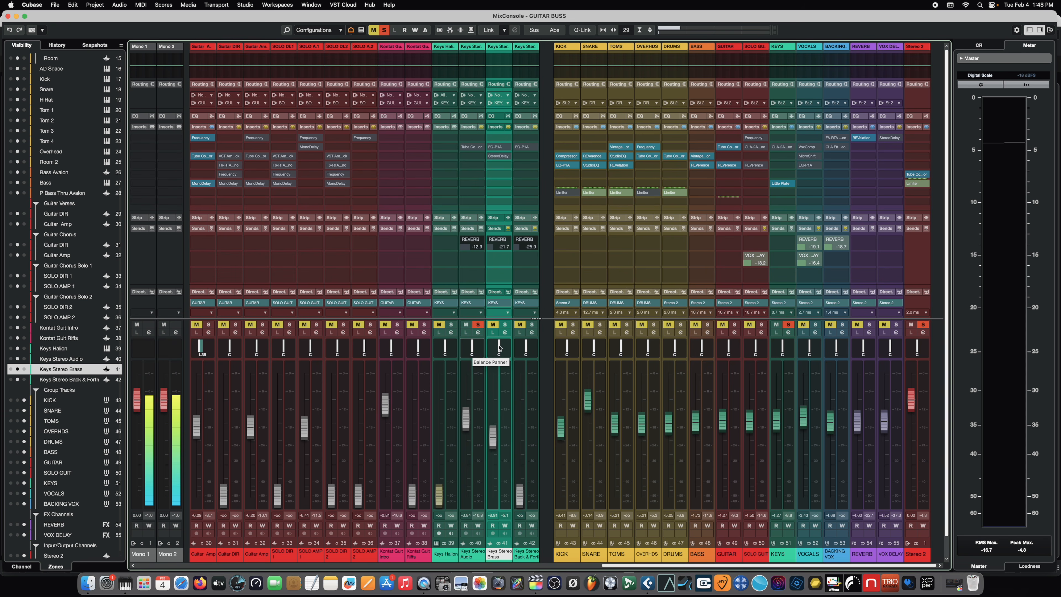
left_click(734, 326)
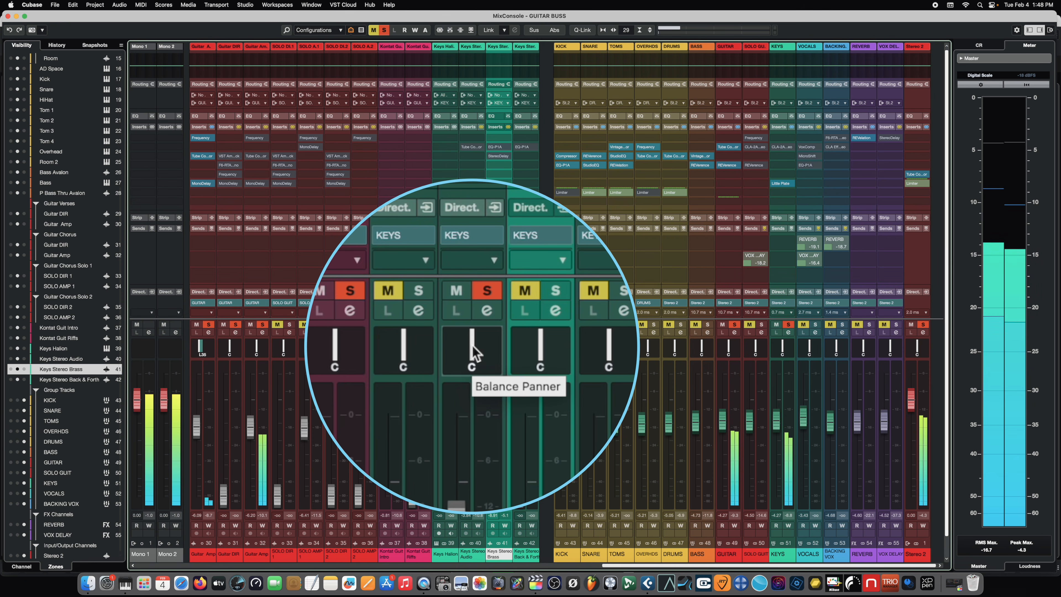
left_click_drag(474, 351, 486, 347)
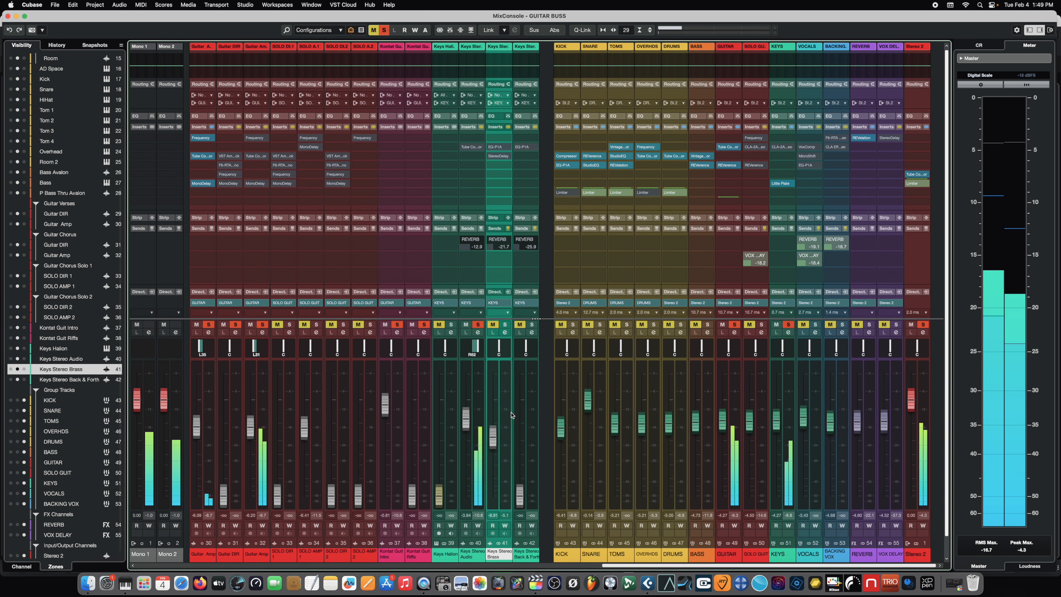
left_click_drag(469, 421, 468, 416)
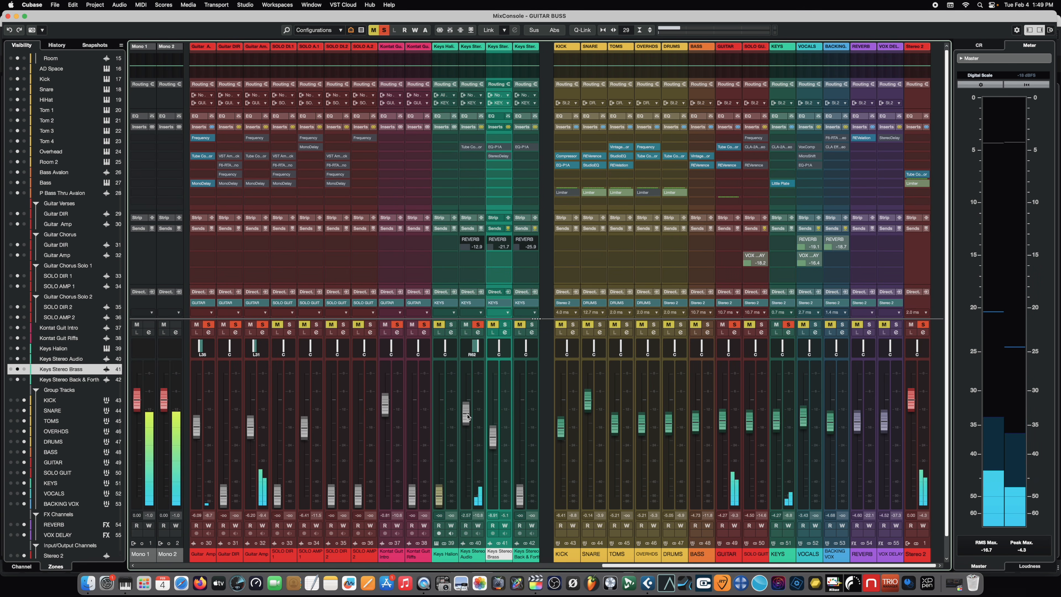
- Activate the Tube Compressor on Keys Stereo Audio with its Drive at about 4.3 dB, and unsolo the channel
mouse_move(480, 245)
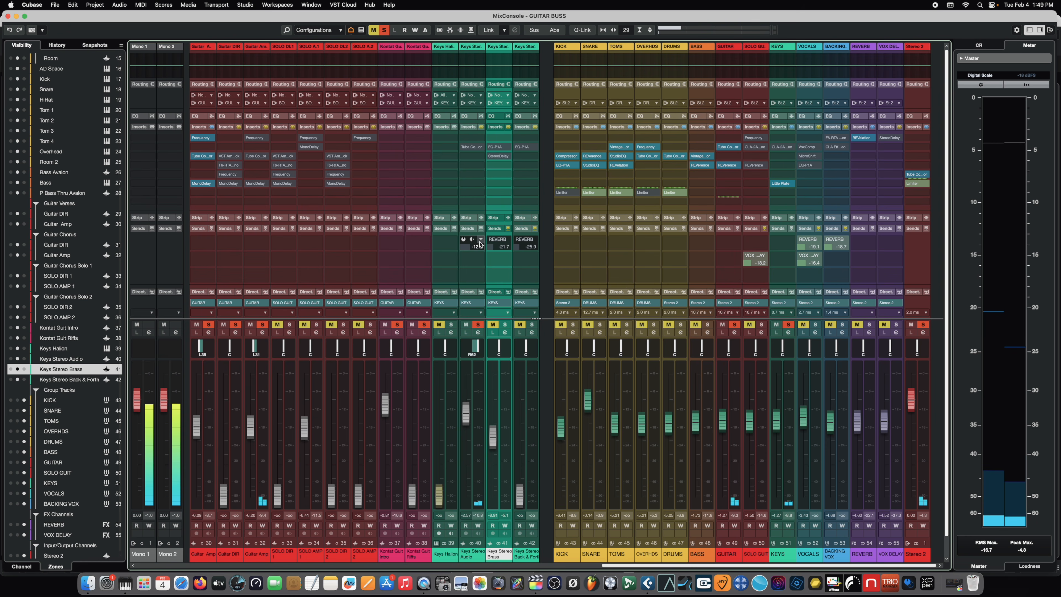
left_click(472, 147)
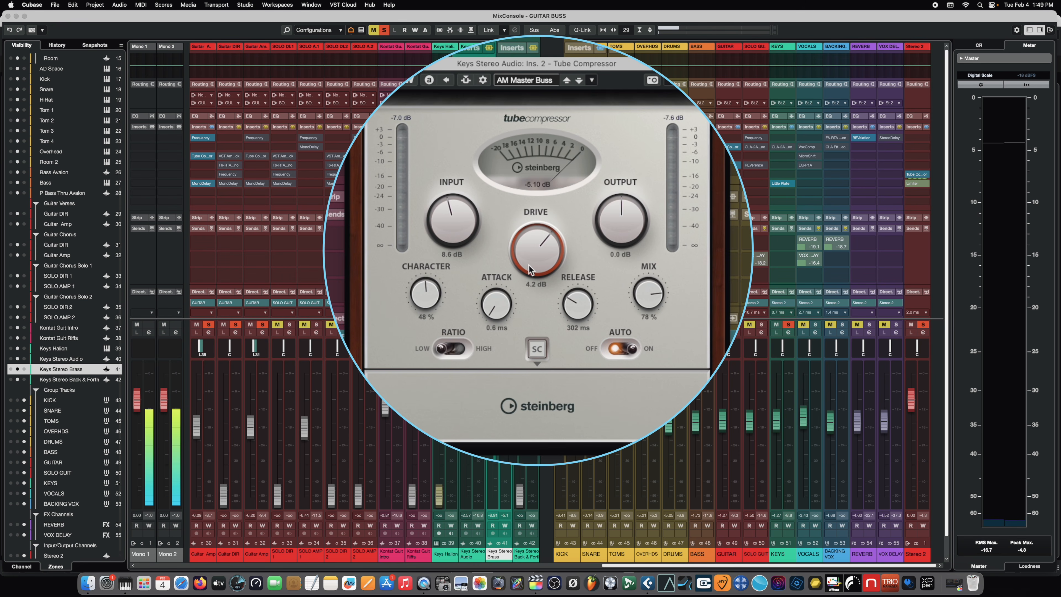
left_click_drag(538, 259, 541, 262)
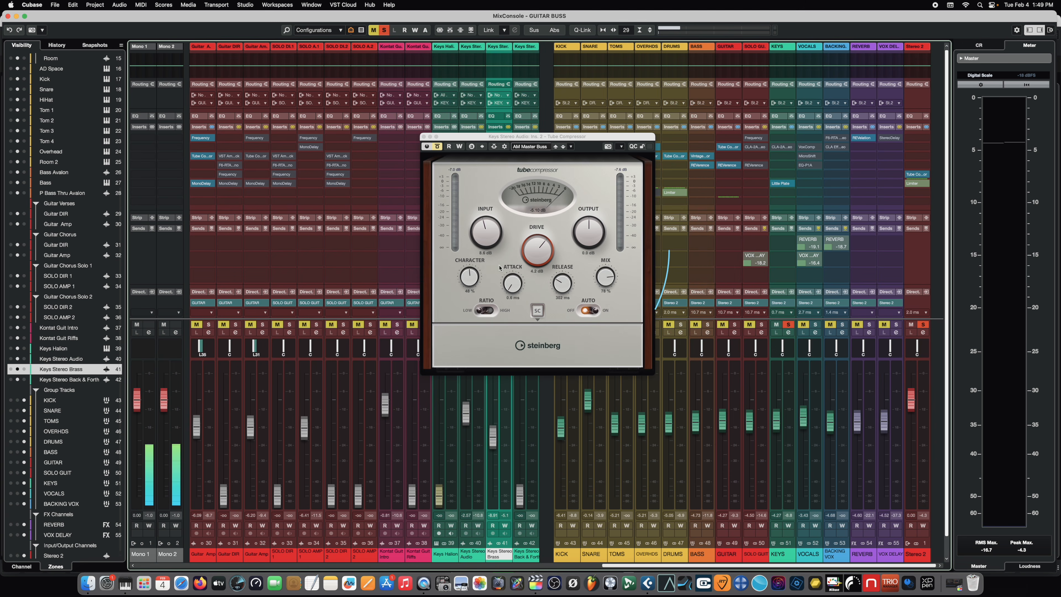
key("space")
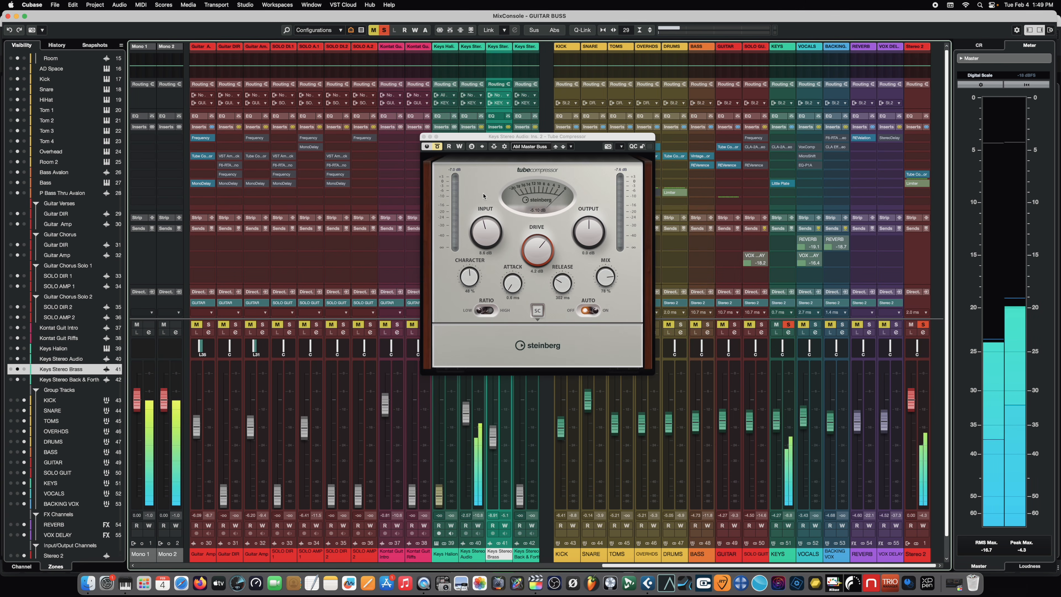
left_click(439, 147)
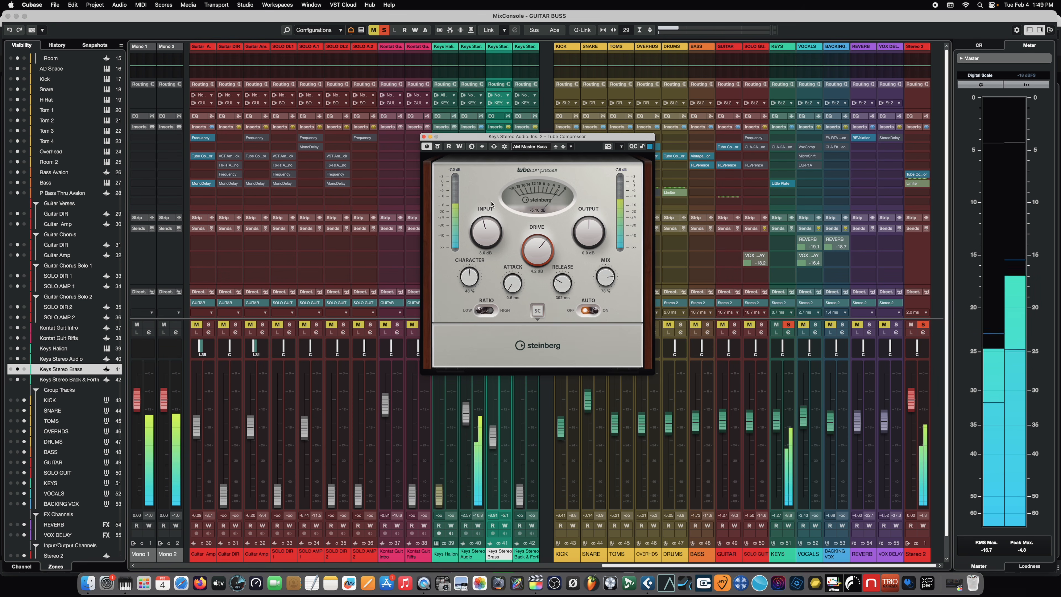
left_click_drag(542, 256, 542, 250)
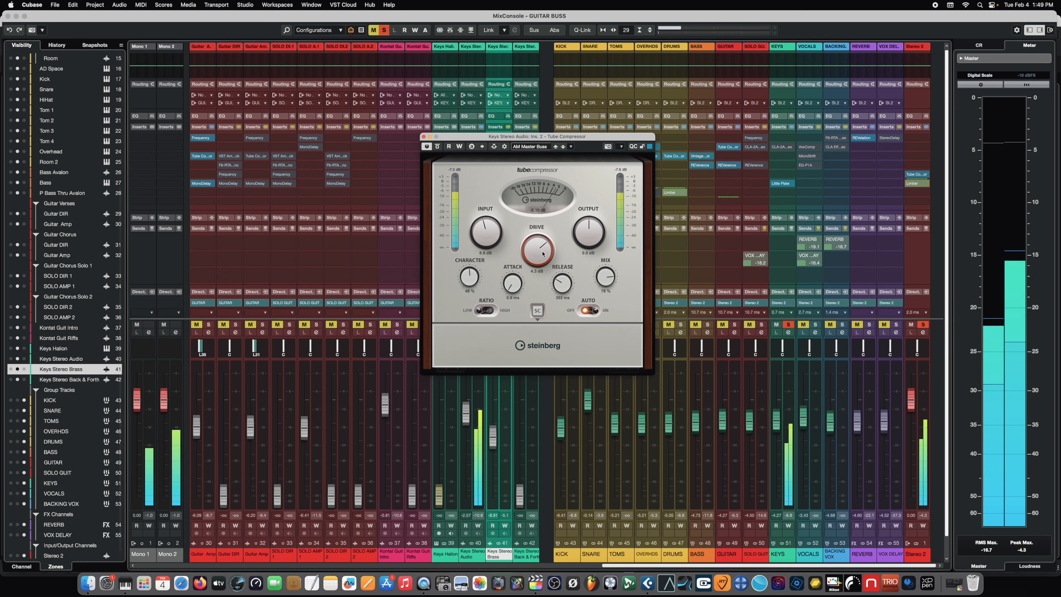
left_click(424, 137)
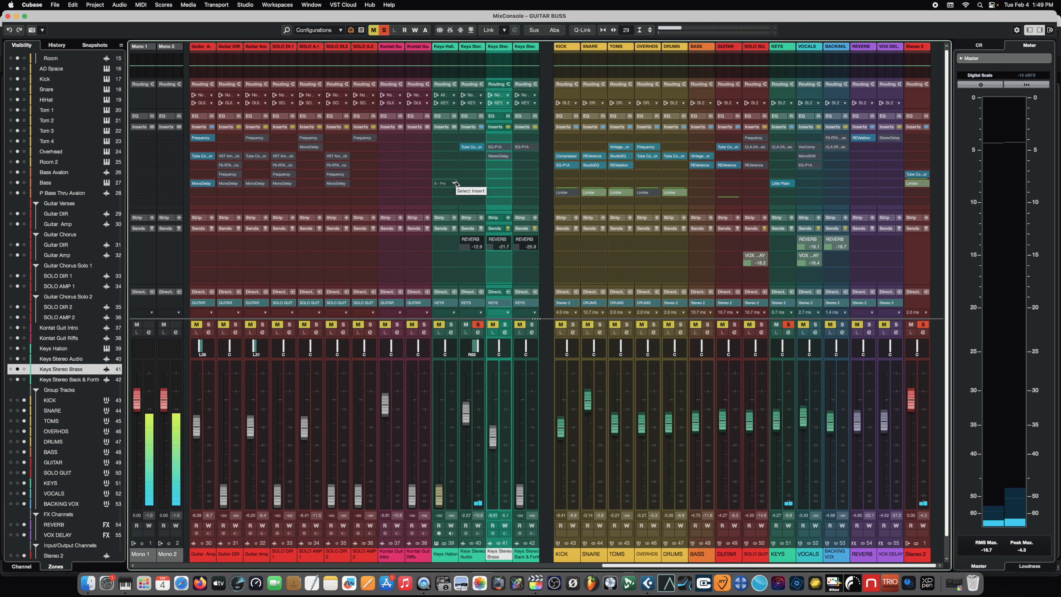
left_click(478, 324)
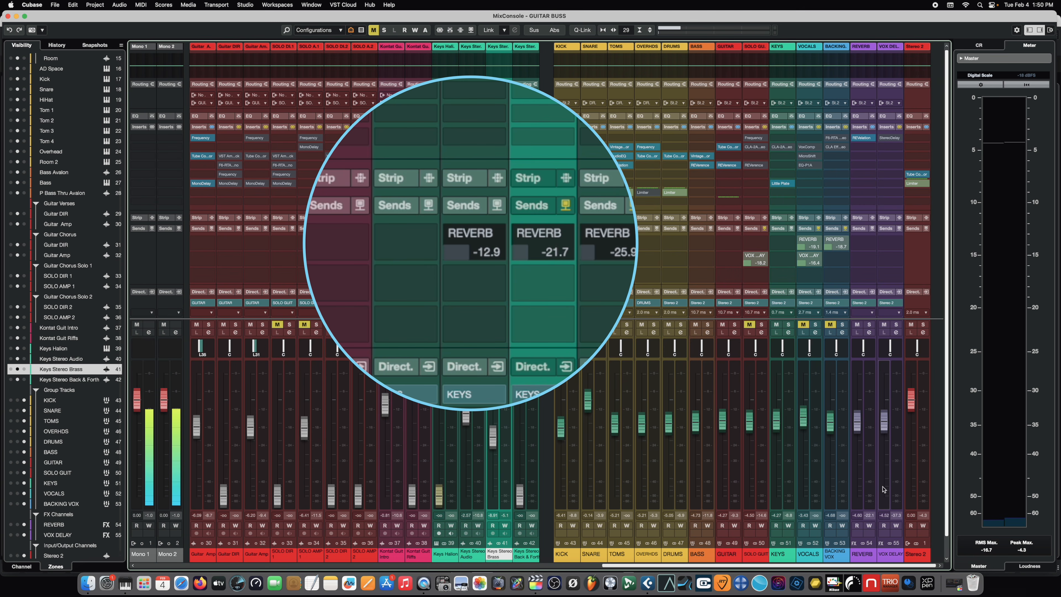
- Examine the REVERB and VOX DELAY effect channels and the REVelation settings on the REVERB channel
left_click(871, 471)
left_click(894, 464)
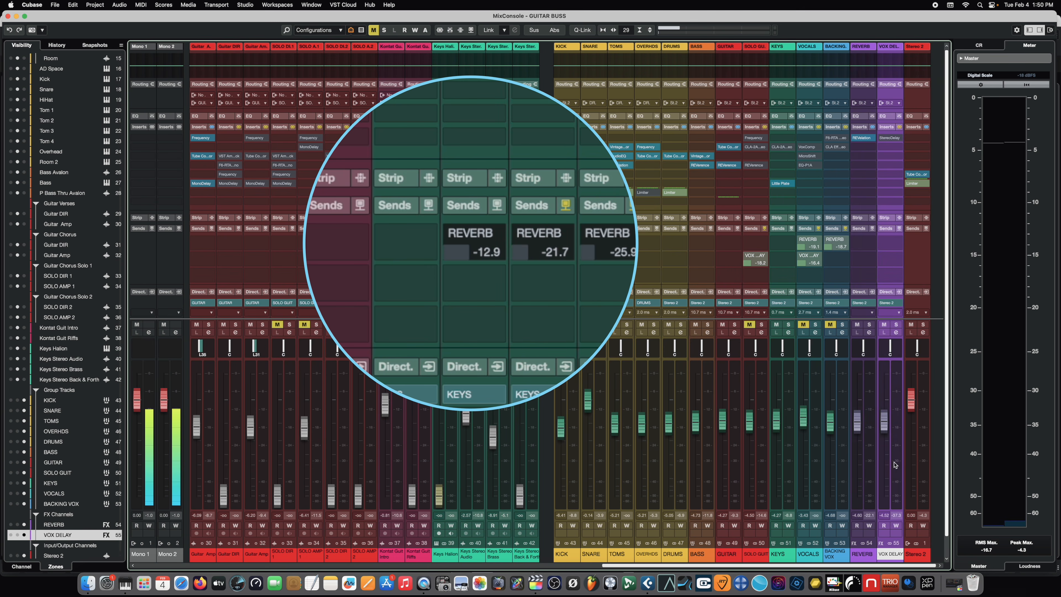
left_click(871, 464)
left_click(896, 462)
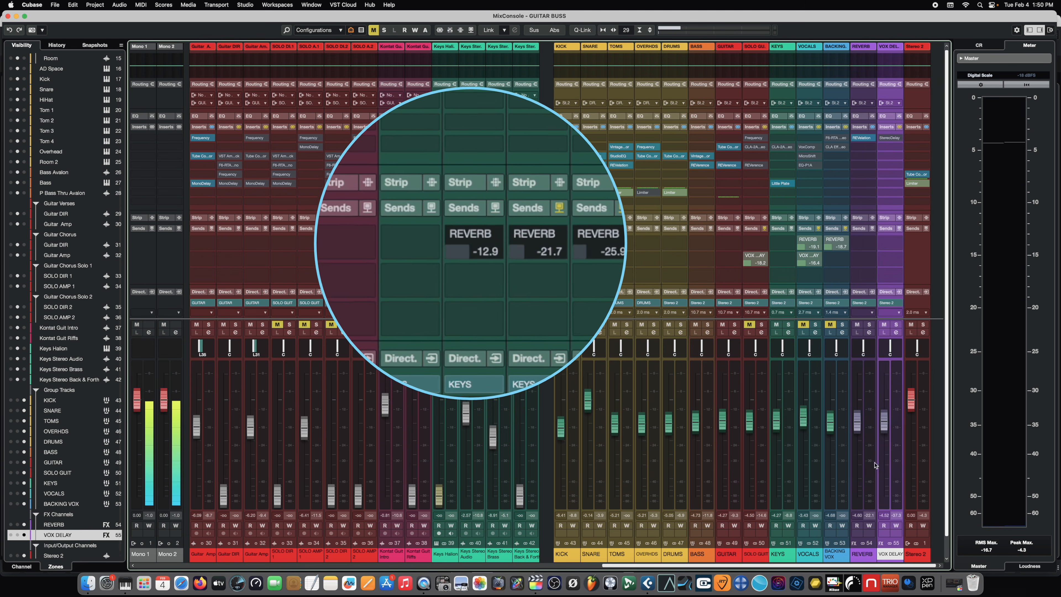
left_click(871, 463)
left_click(893, 461)
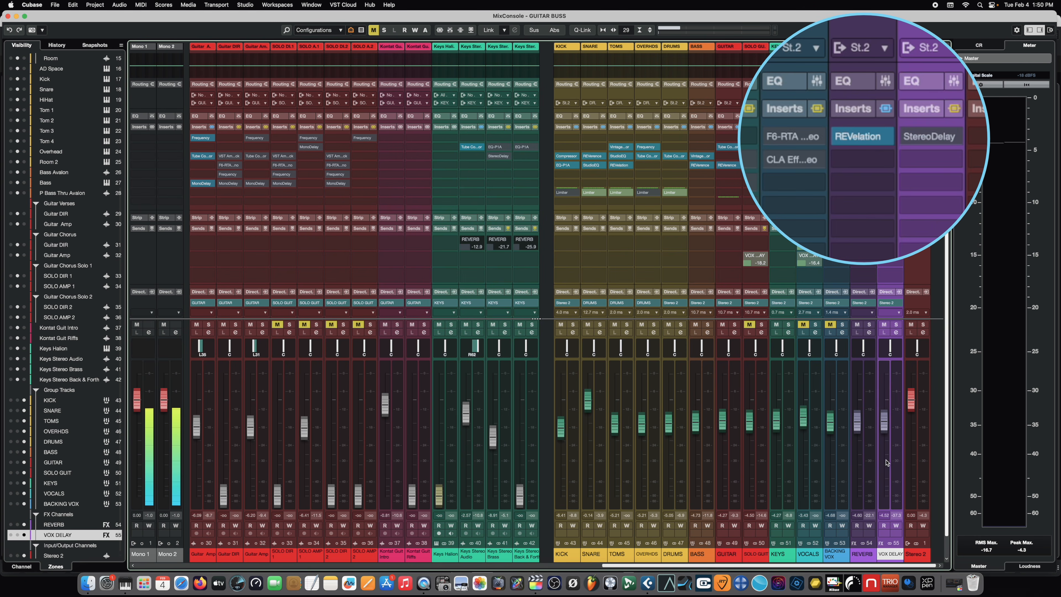
left_click(871, 458)
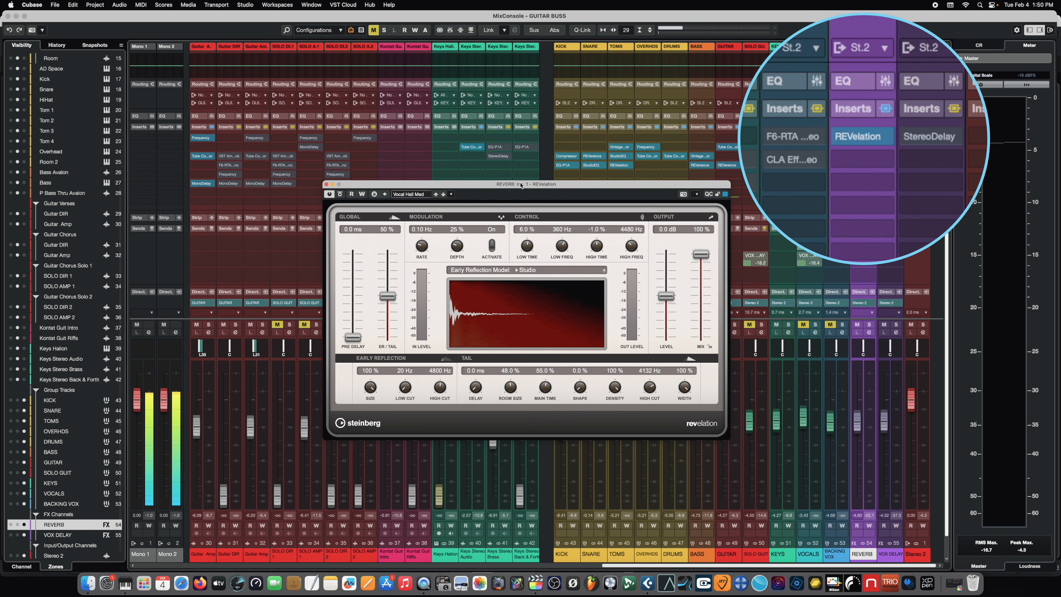
left_click_drag(520, 184, 516, 165)
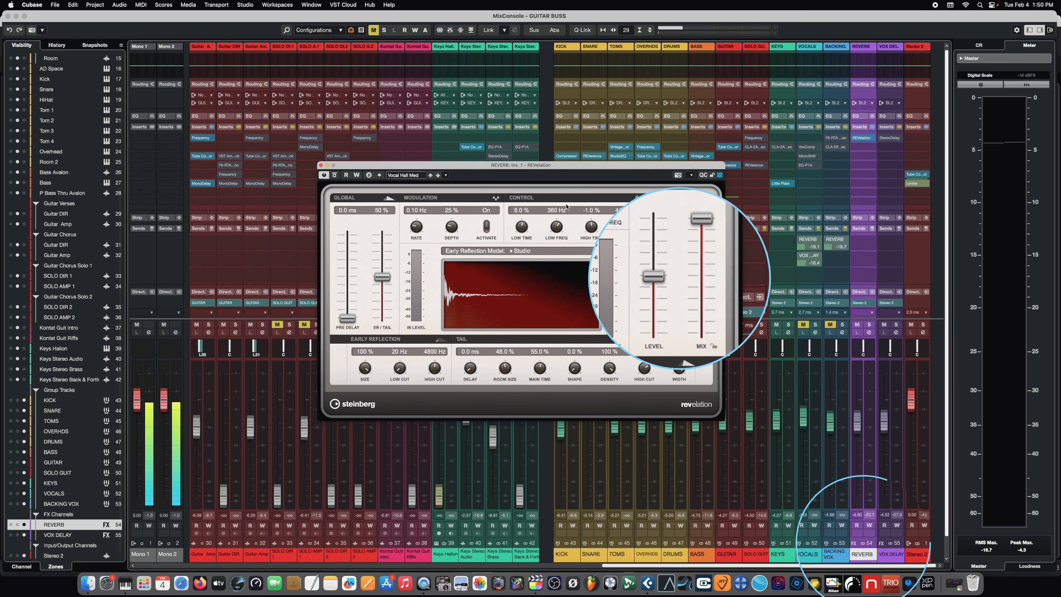
left_click(322, 165)
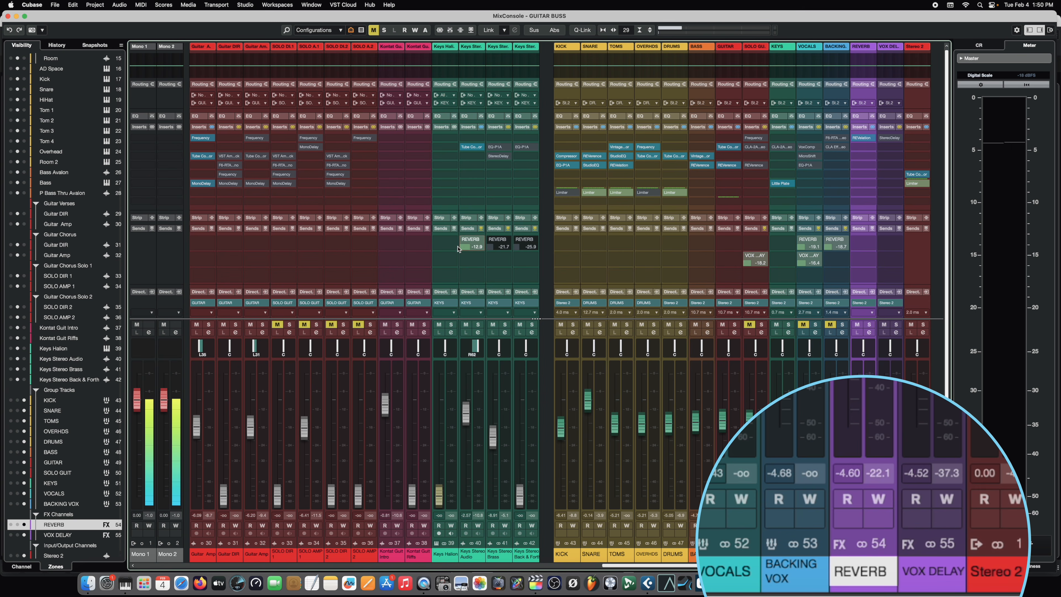
- Activate the REVERB send on Keys Stereo Audio and set its gain to -18.8 dB while listening to the keys
left_click(788, 324)
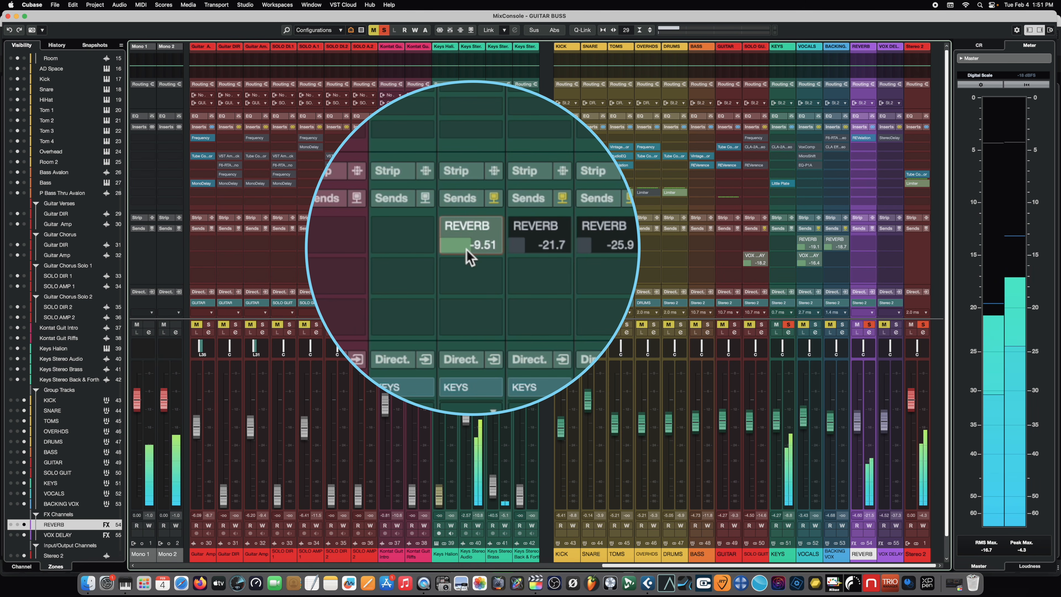
left_click_drag(458, 251, 453, 253)
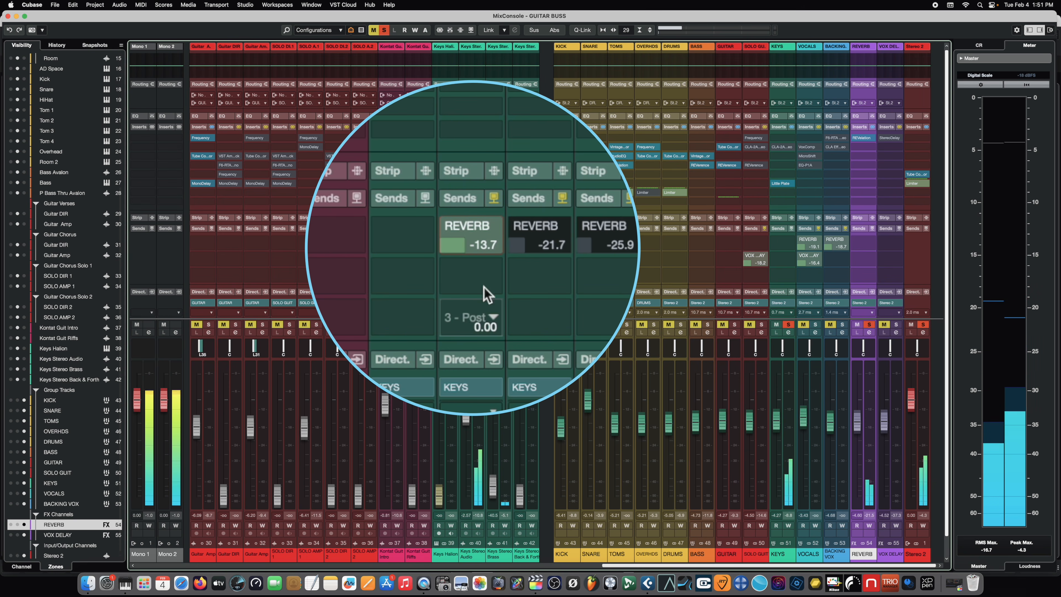
mouse_move(468, 236)
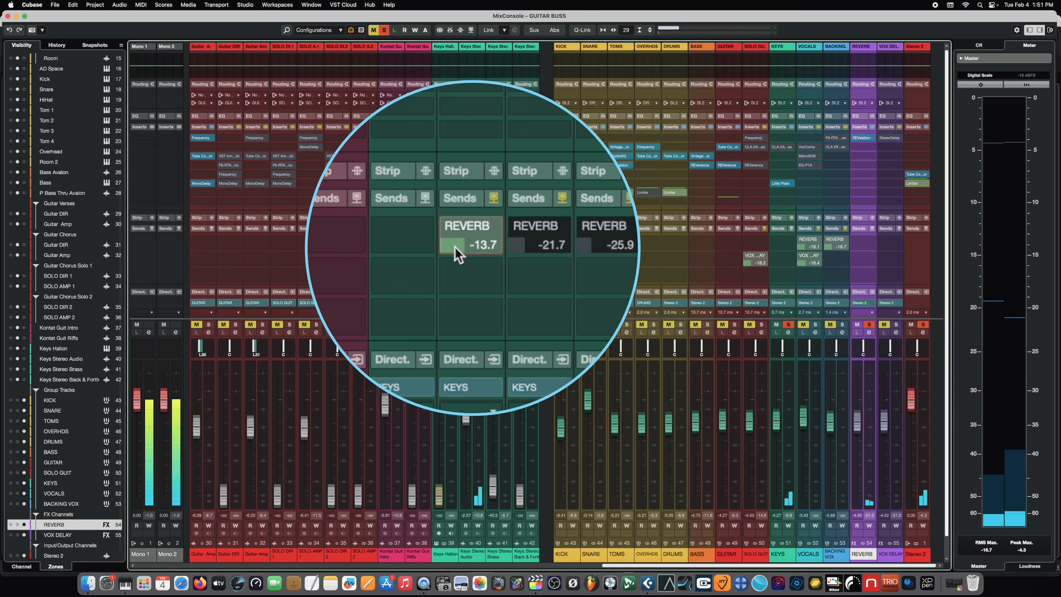
left_click_drag(454, 248, 452, 247)
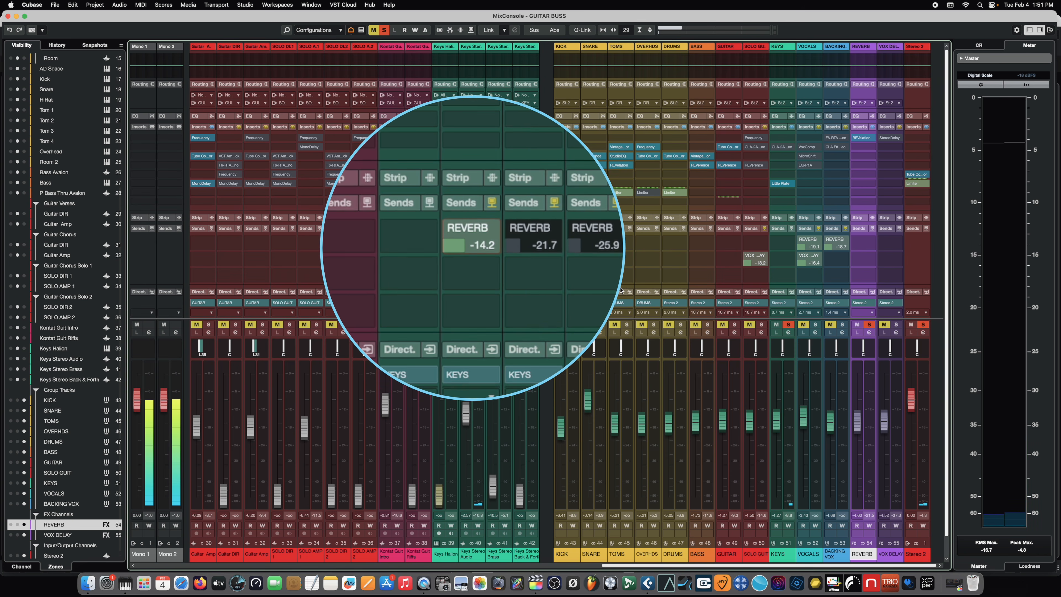
key("space")
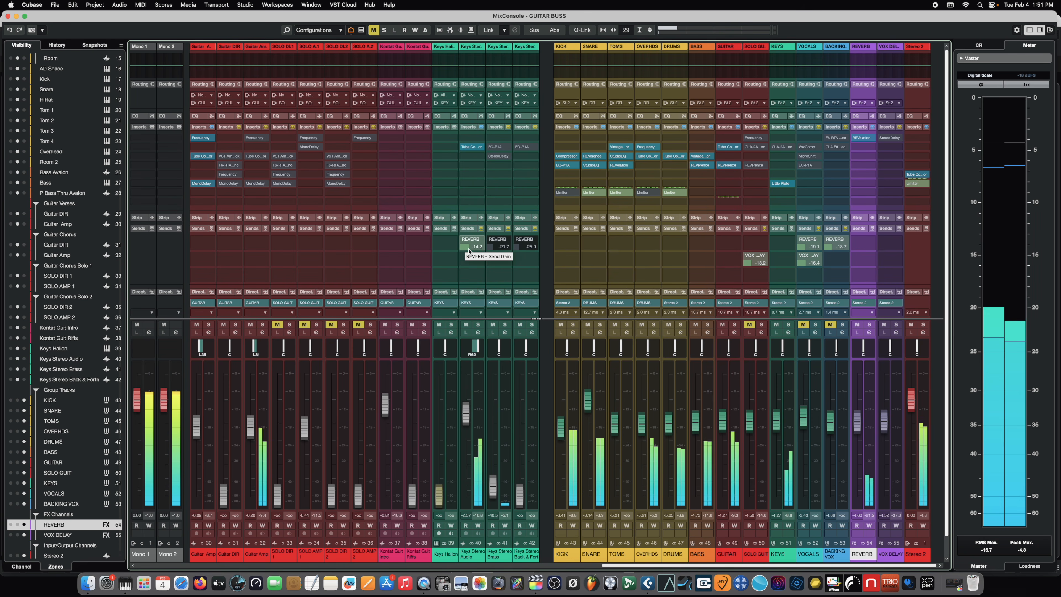
left_click_drag(472, 251, 465, 252)
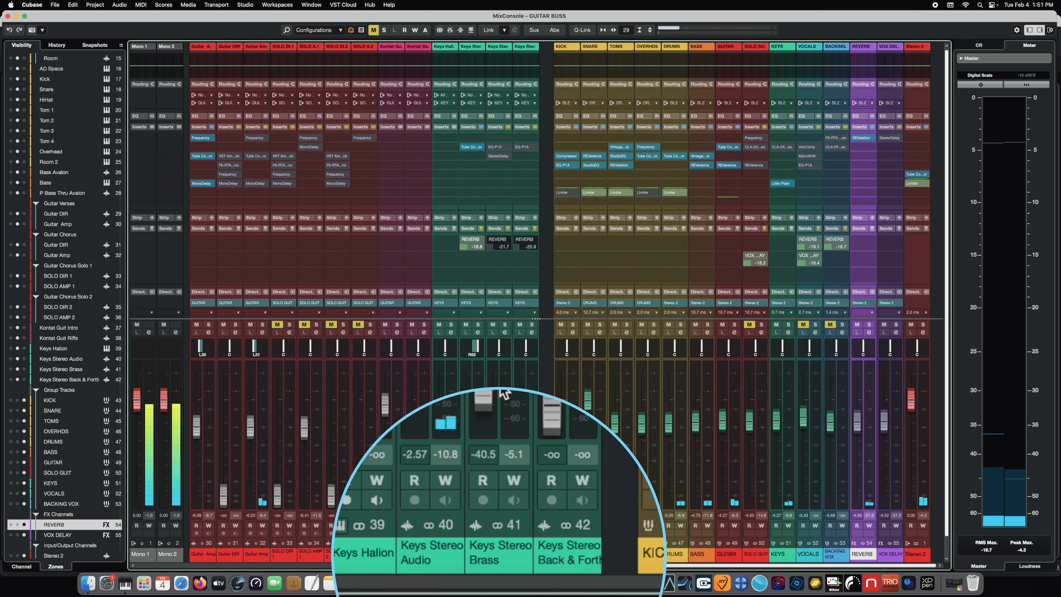
- Raise the Keys Stereo Brass fader in the mix and solo the channel
left_click(492, 477)
left_click_drag(492, 477, 494, 423)
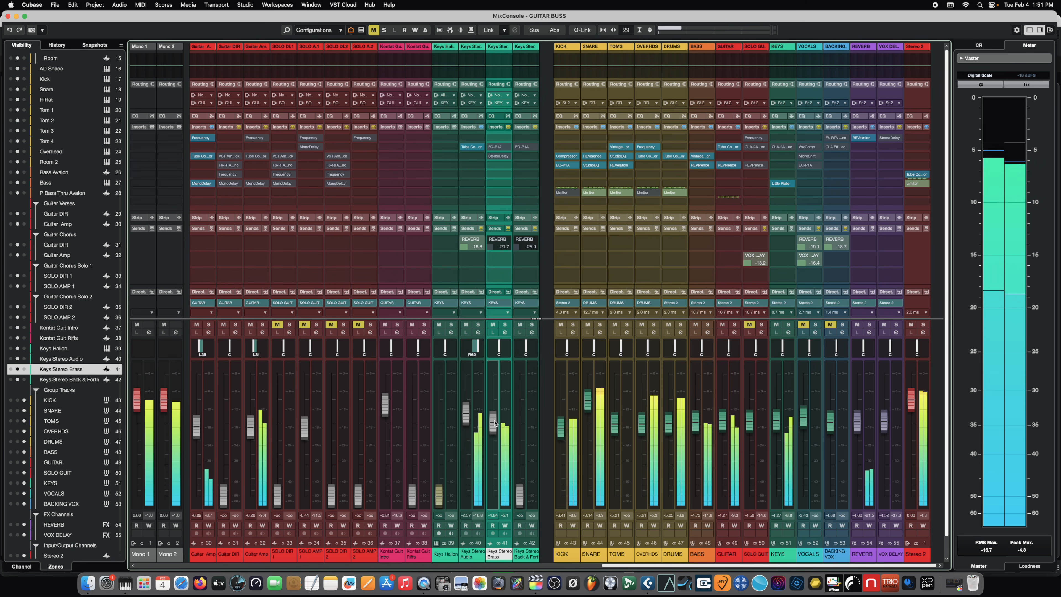
left_click(505, 324)
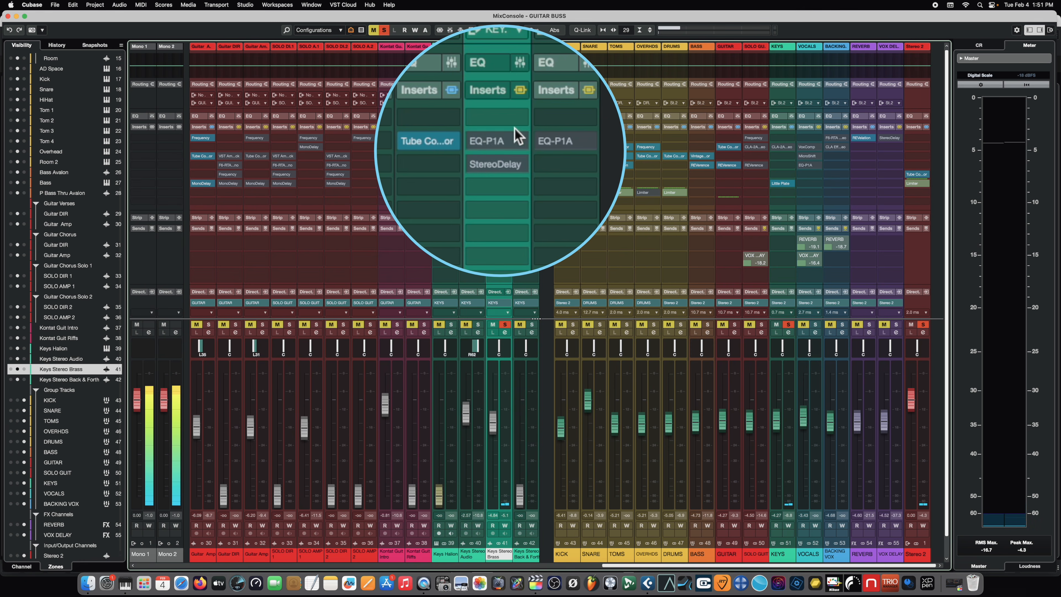
- Activate the EQ-P1A insert on Keys Stereo Brass with the high-frequency Boost at about 3.7
left_click(496, 146)
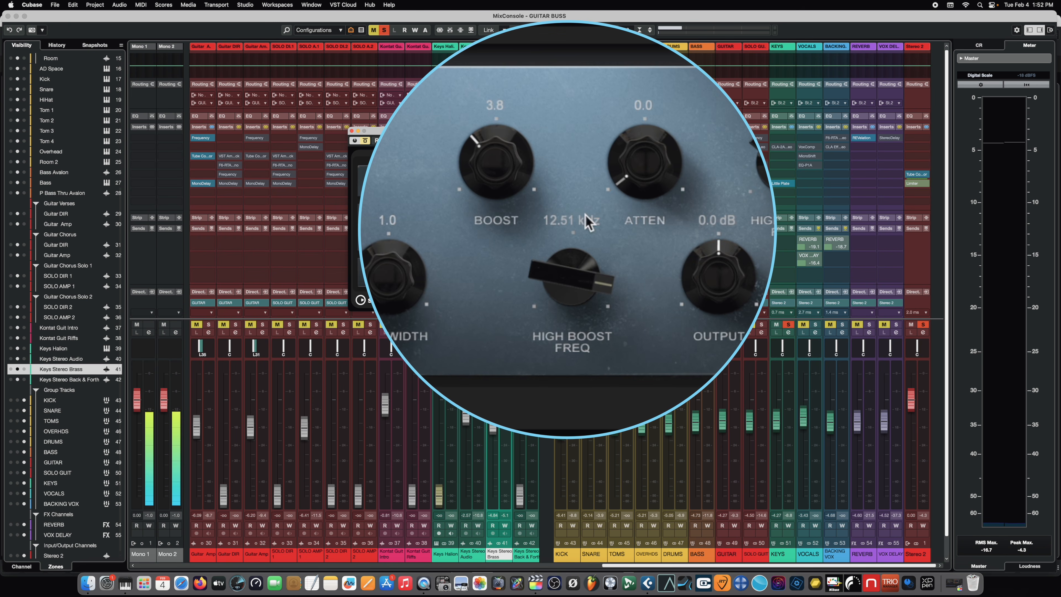
left_click_drag(484, 159, 483, 162)
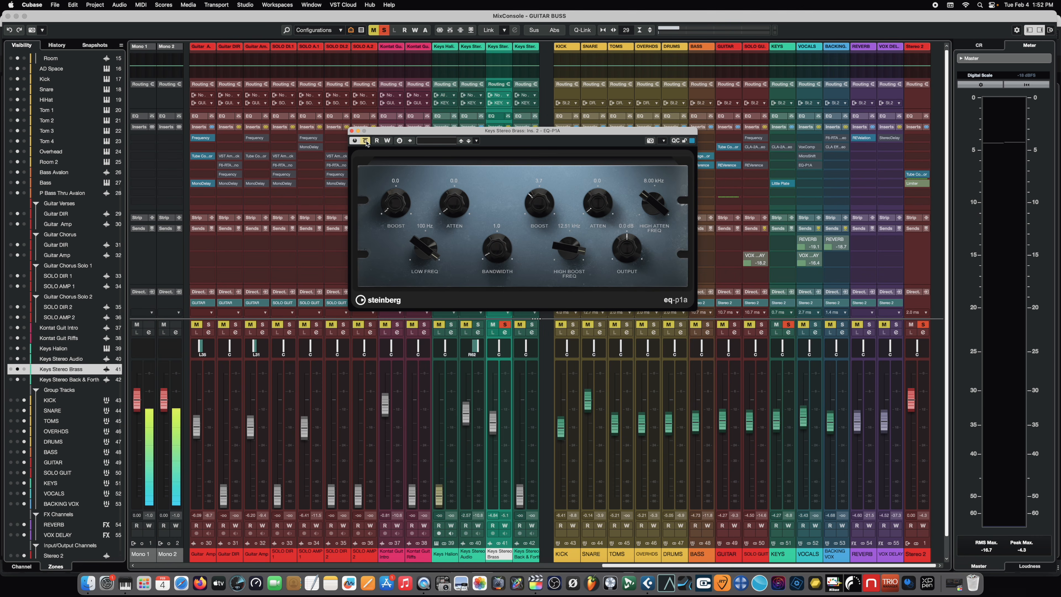
left_click(352, 130)
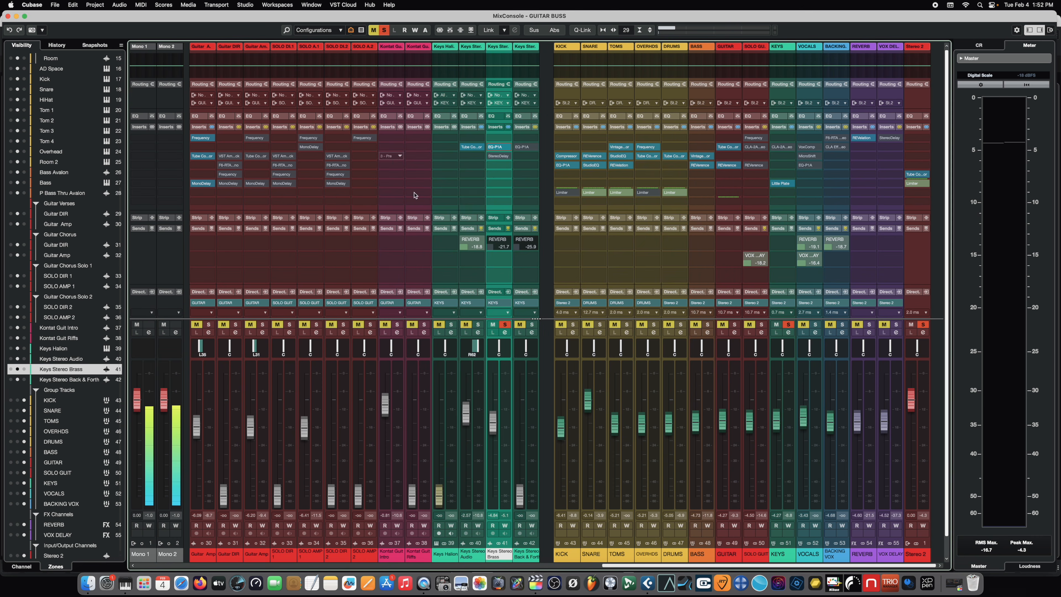
- Activate StereoDelay and the REVERB send on Keys Stereo Brass, set the send to -25.9 dB, and unsolo the channel
left_click(499, 156)
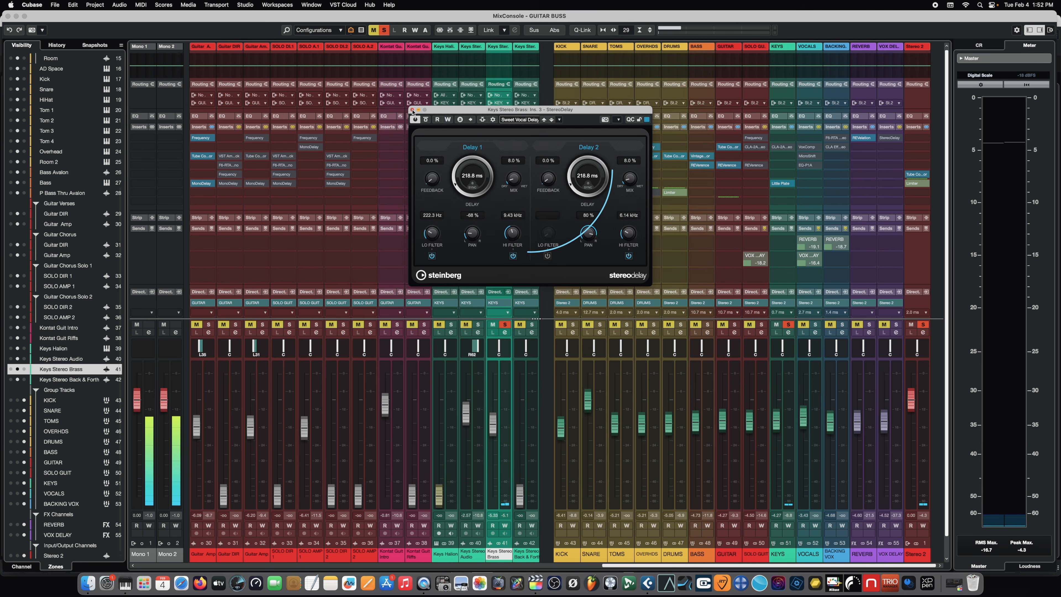
left_click(412, 109)
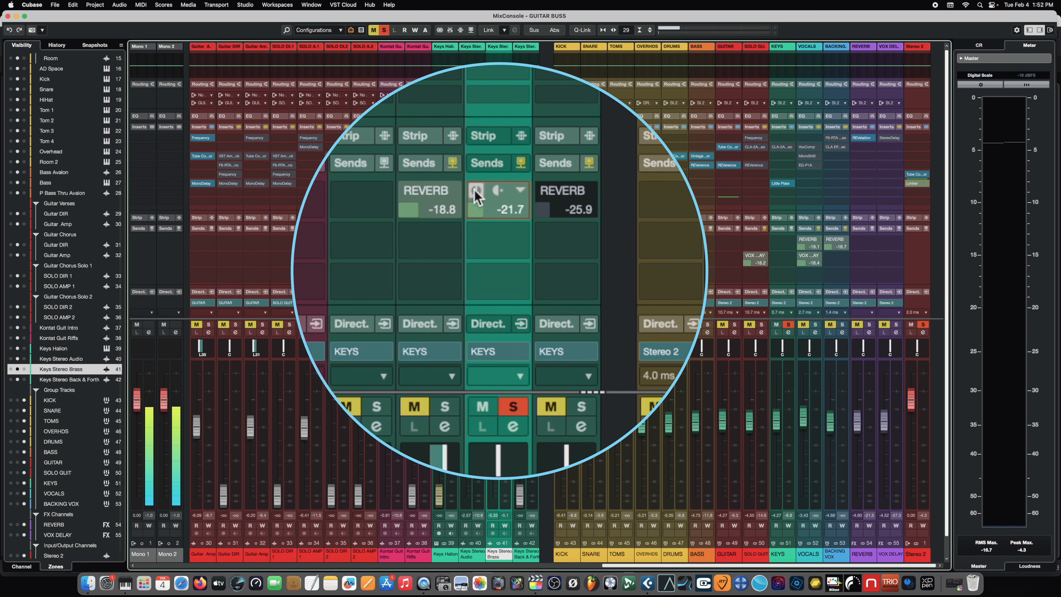
left_click_drag(492, 208, 495, 220)
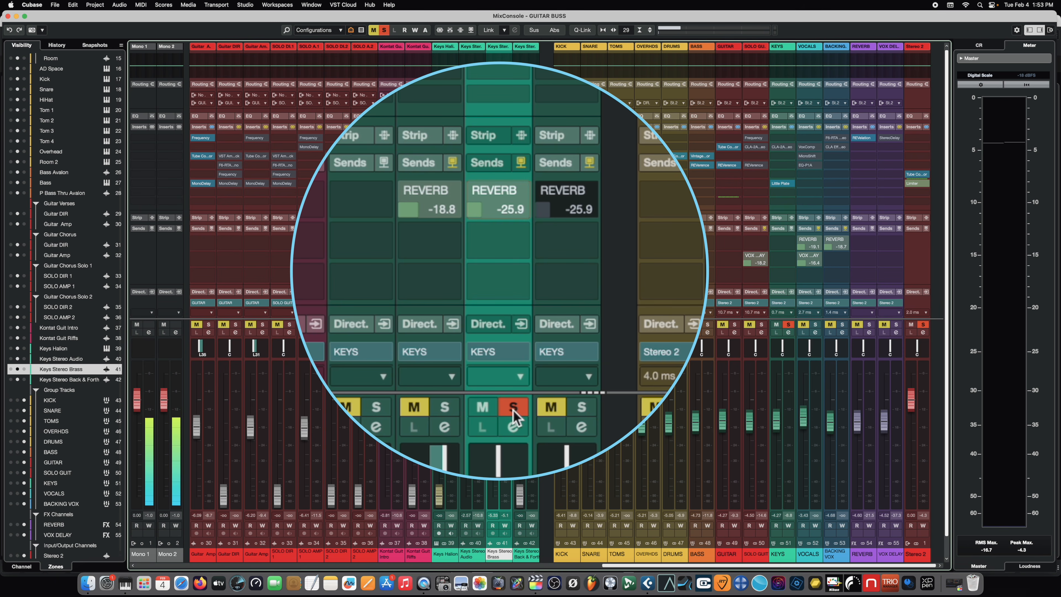
left_click(513, 410)
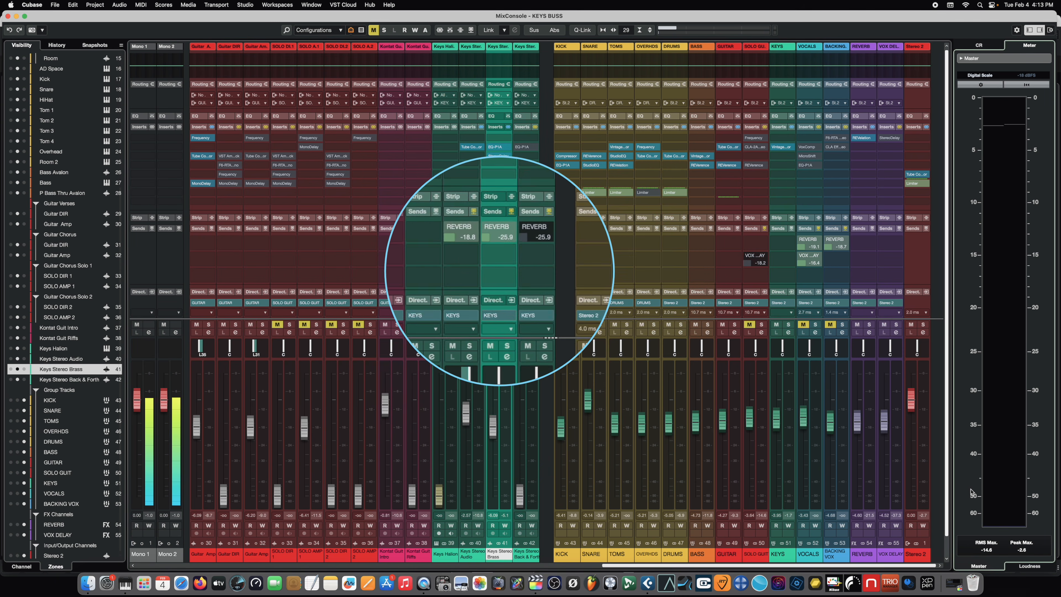
- Load the Hard Piano preset in the KEYS group's VintageCompressor, lower its input to about 21.2, and listen to the result in the mix
left_click(789, 390)
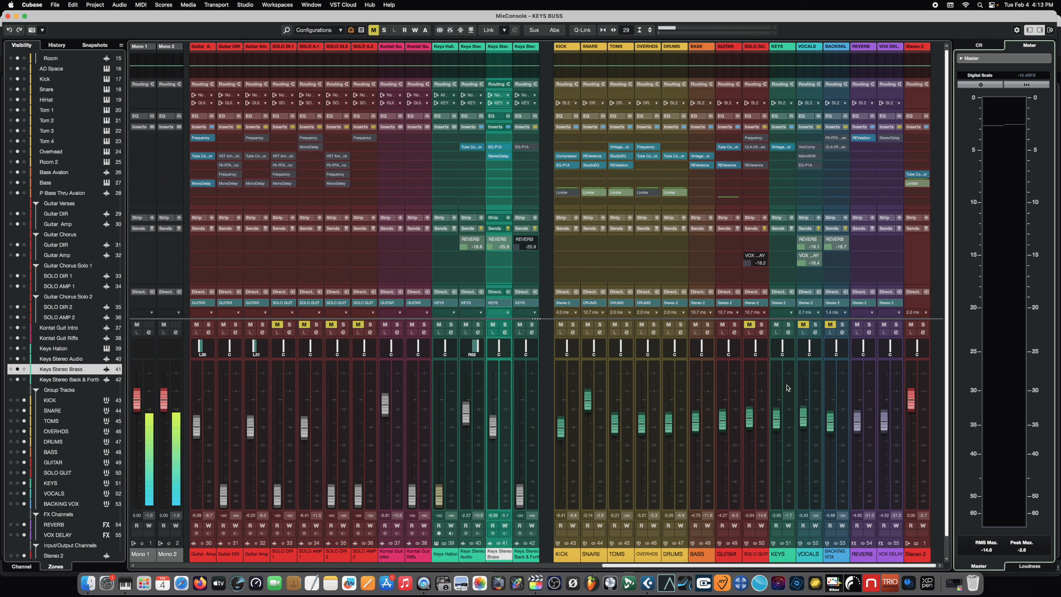
left_click(781, 146)
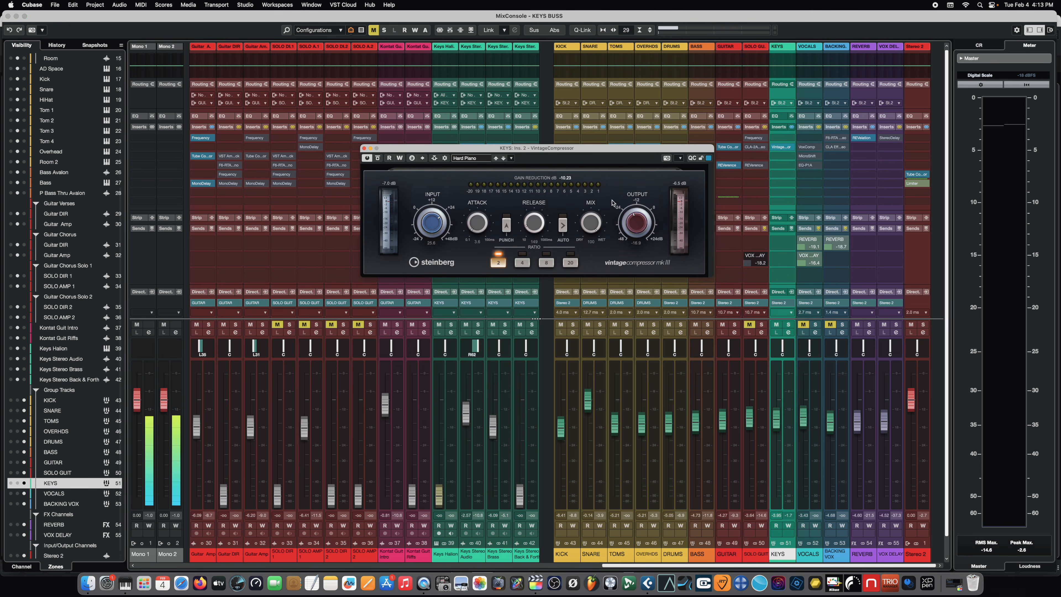
left_click_drag(592, 150, 600, 161)
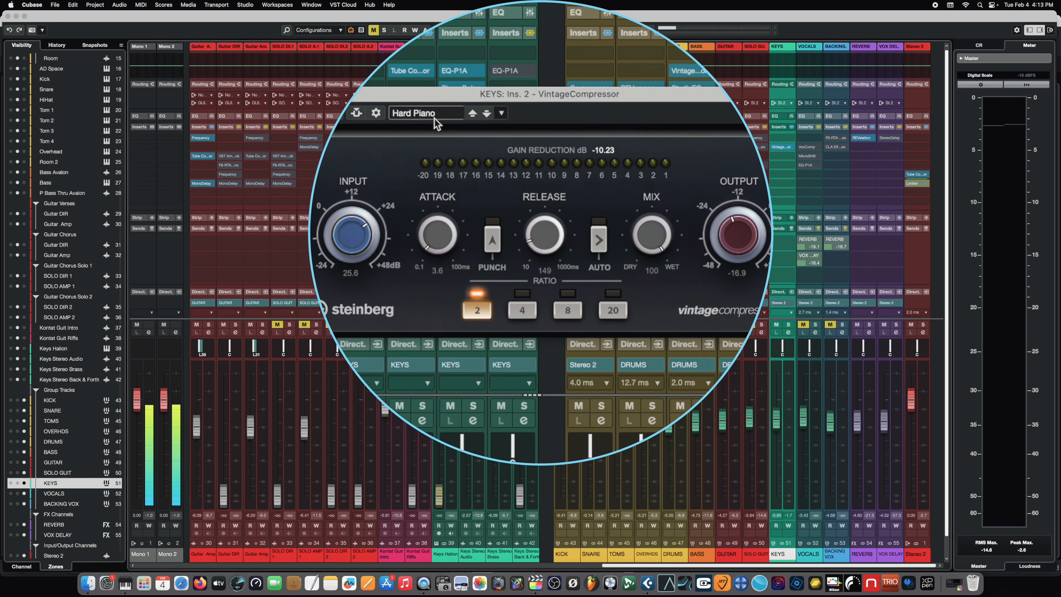
left_click(481, 170)
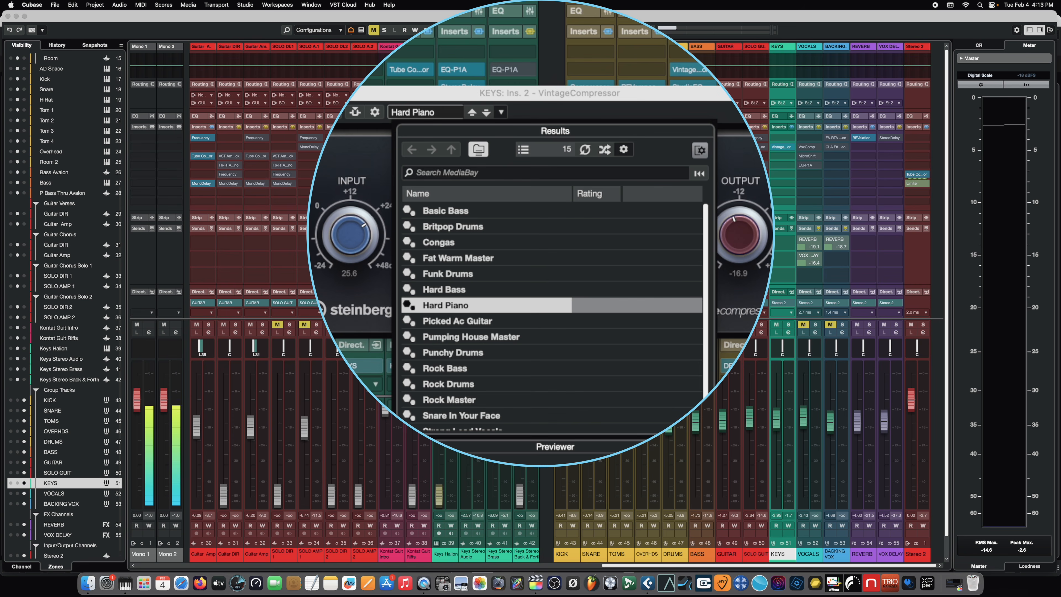
double_click(445, 307)
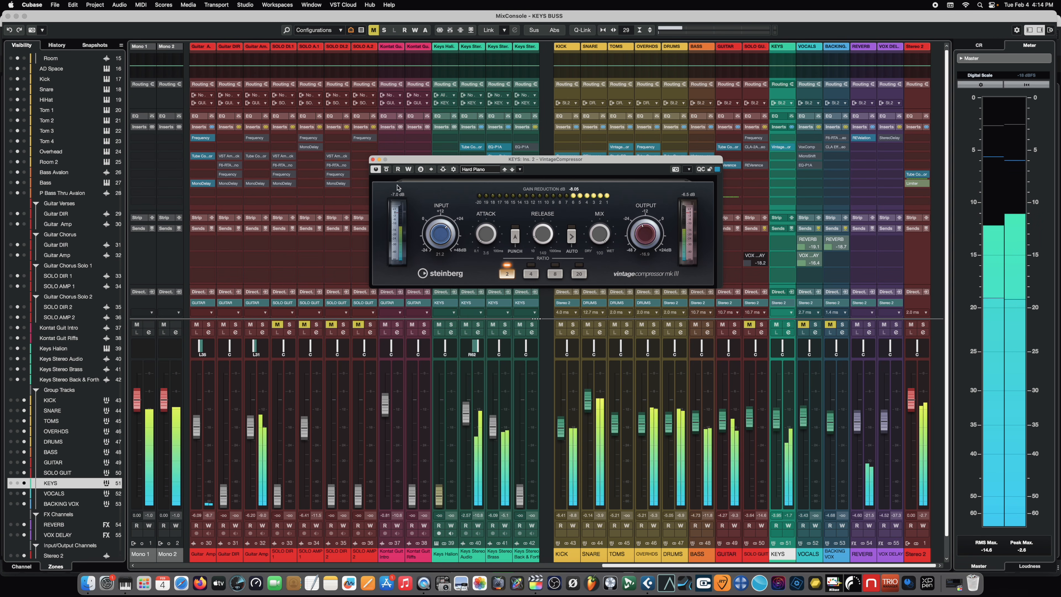
key("space")
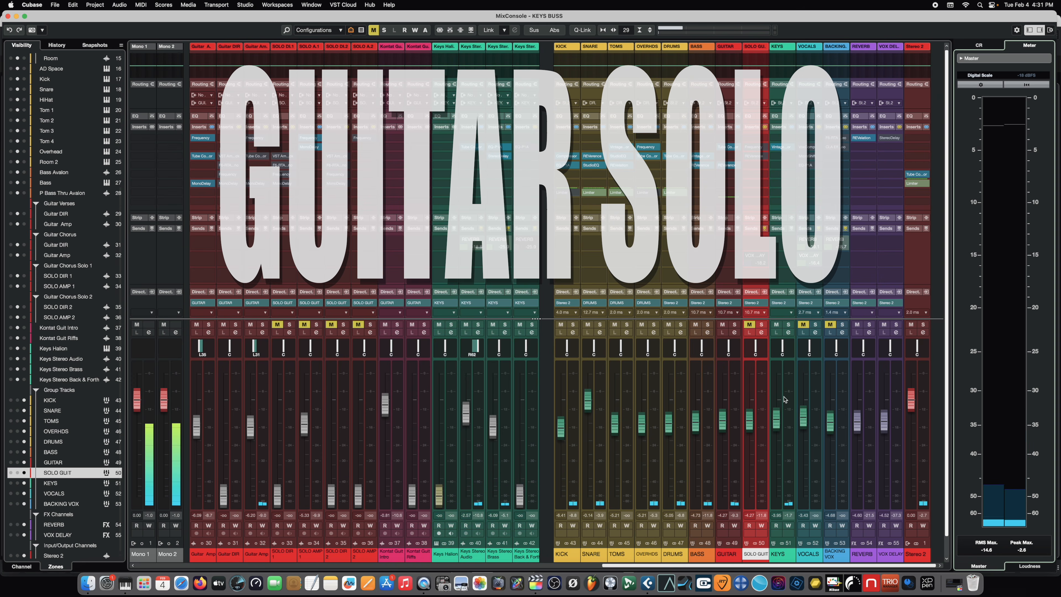
- Unmute the SOLO GUIT group and raise the SOLO AMP 1 fader to about -2.5 dB, reviewing that channel's Frequency EQ
left_click(748, 325)
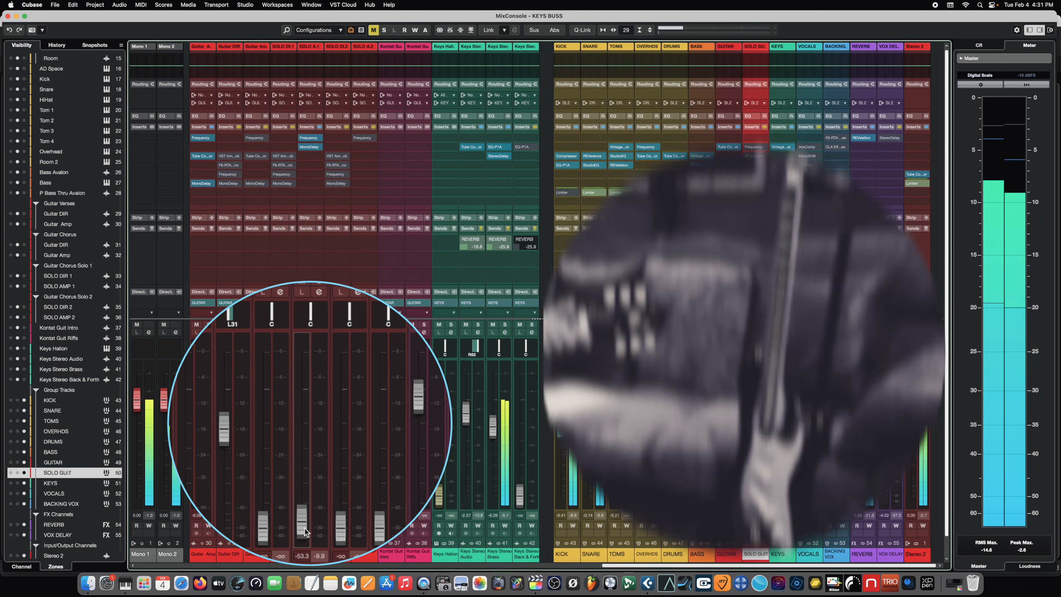
left_click_drag(305, 533, 307, 418)
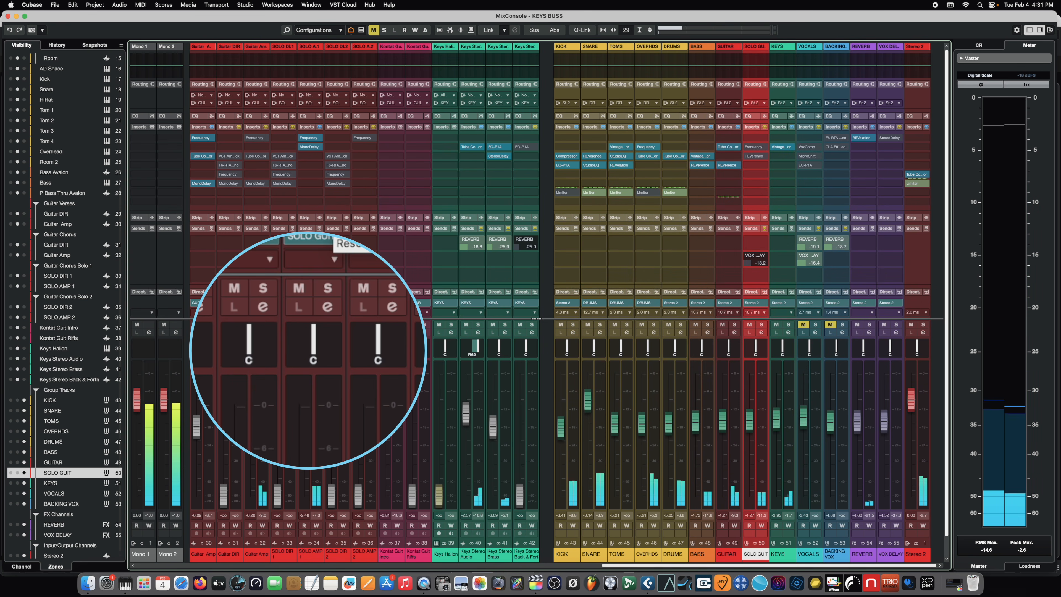
left_click(313, 341)
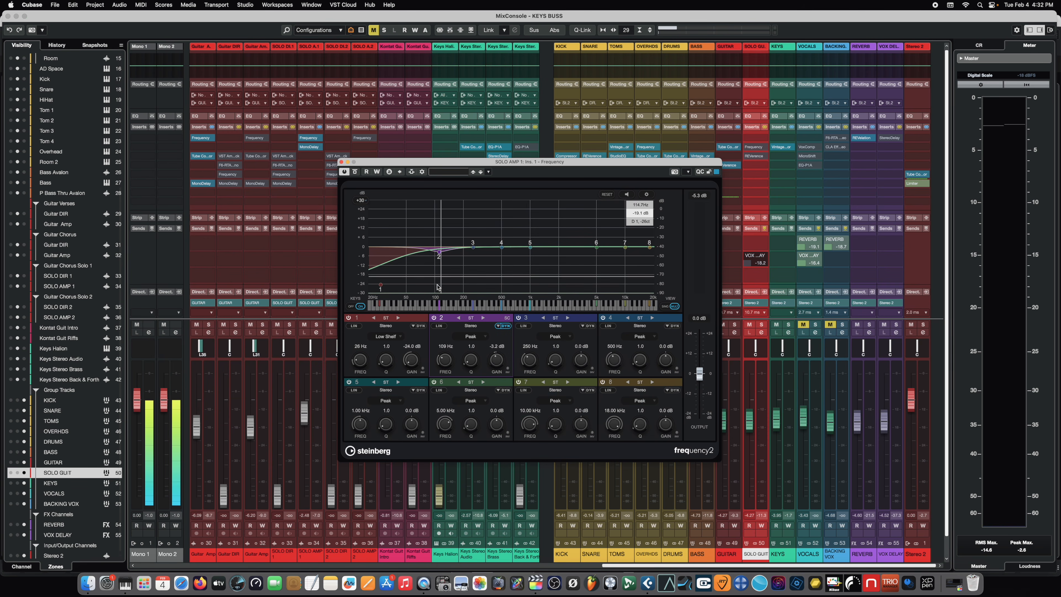
left_click_drag(316, 305, 333, 316)
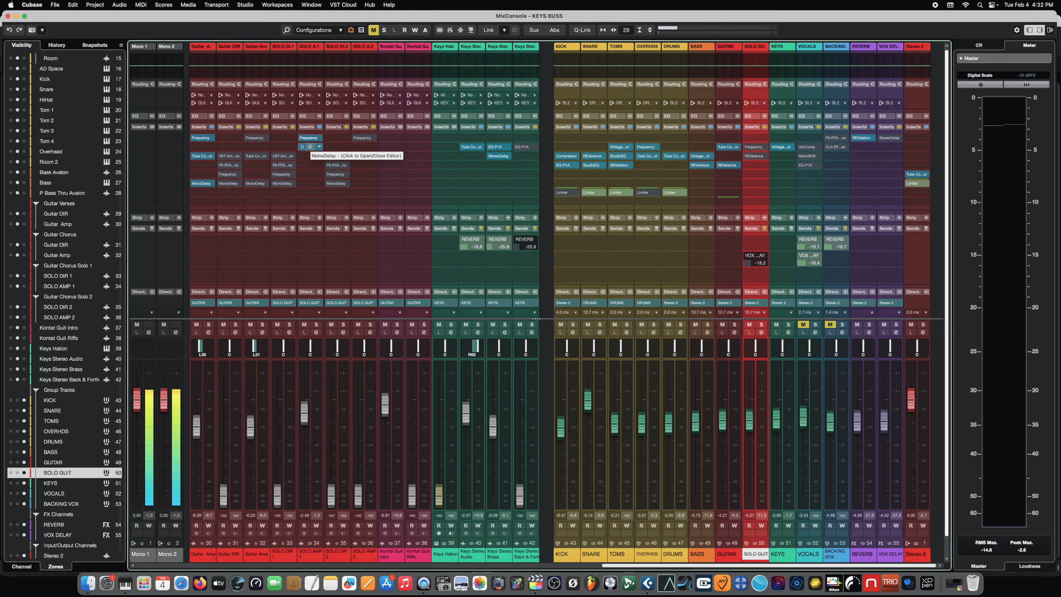
- Activate the MonoDelay insert on SOLO AMP 1 with a synced 1/8 delay while the channel is soloed, then unsolo it
left_click(311, 147)
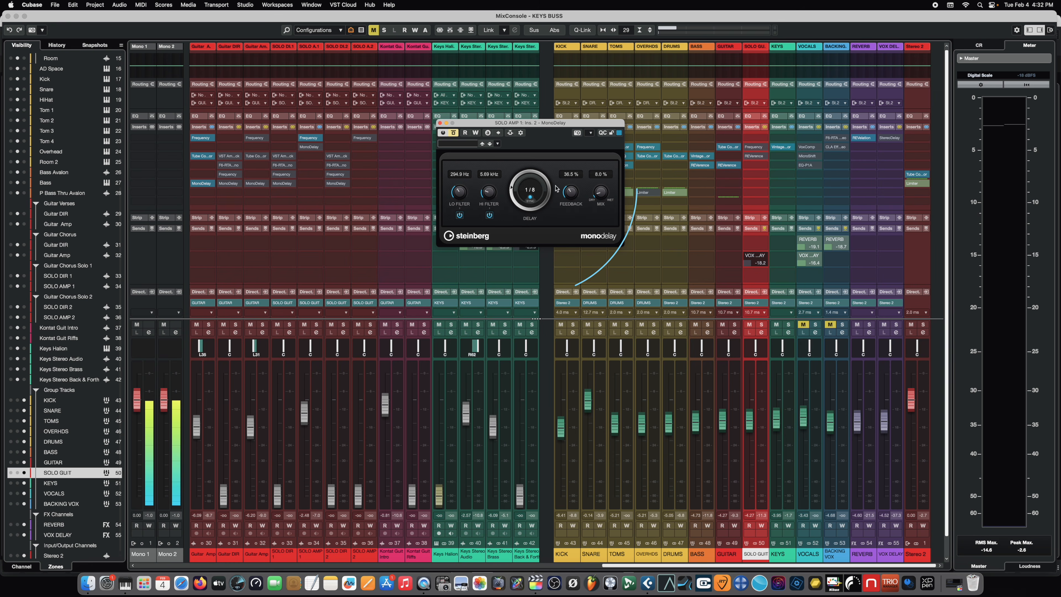
left_click(316, 324)
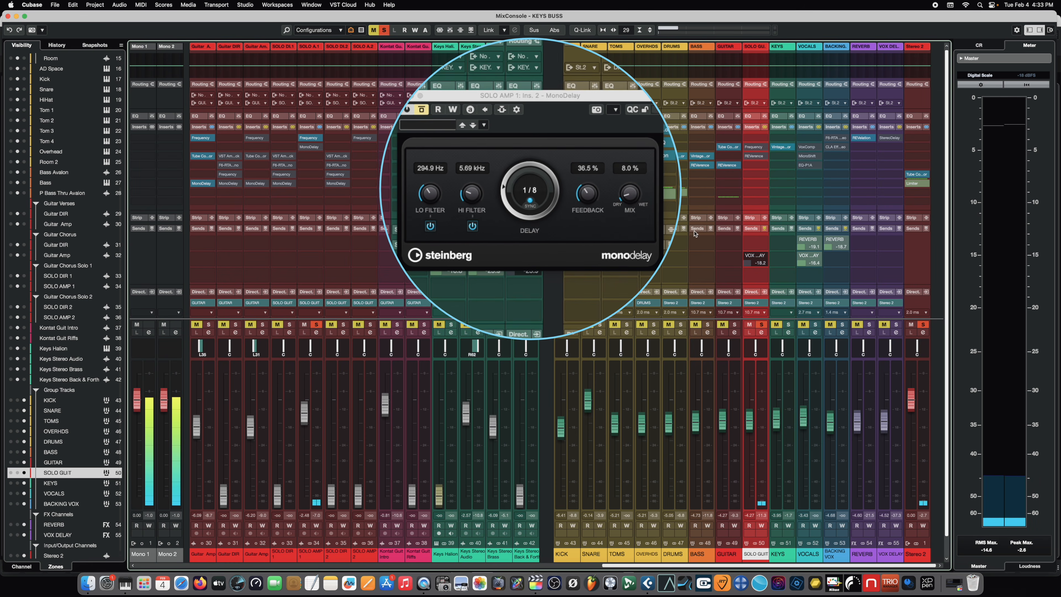
left_click(535, 197)
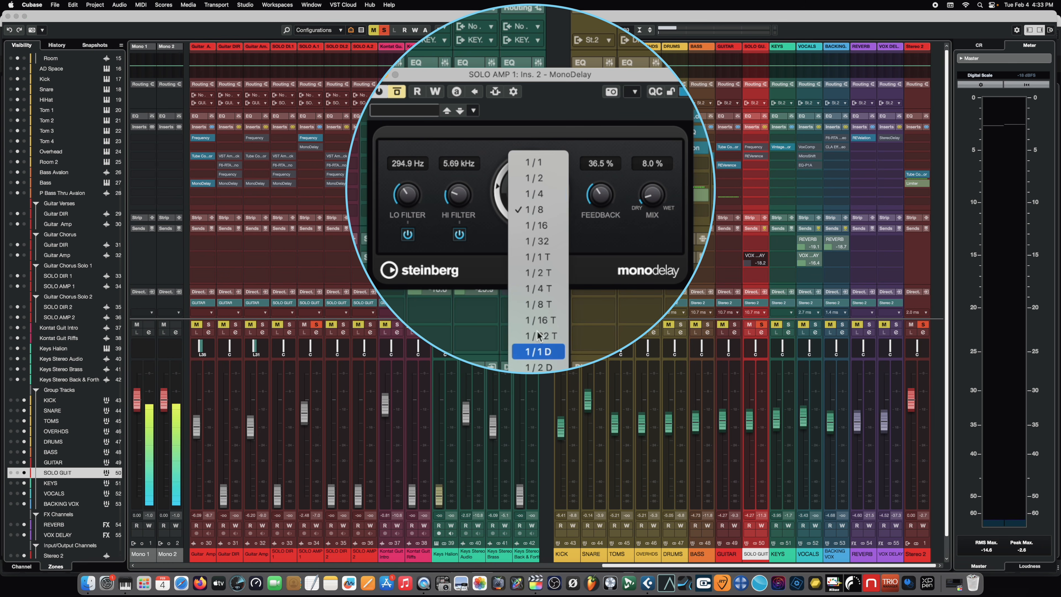
left_click(544, 212)
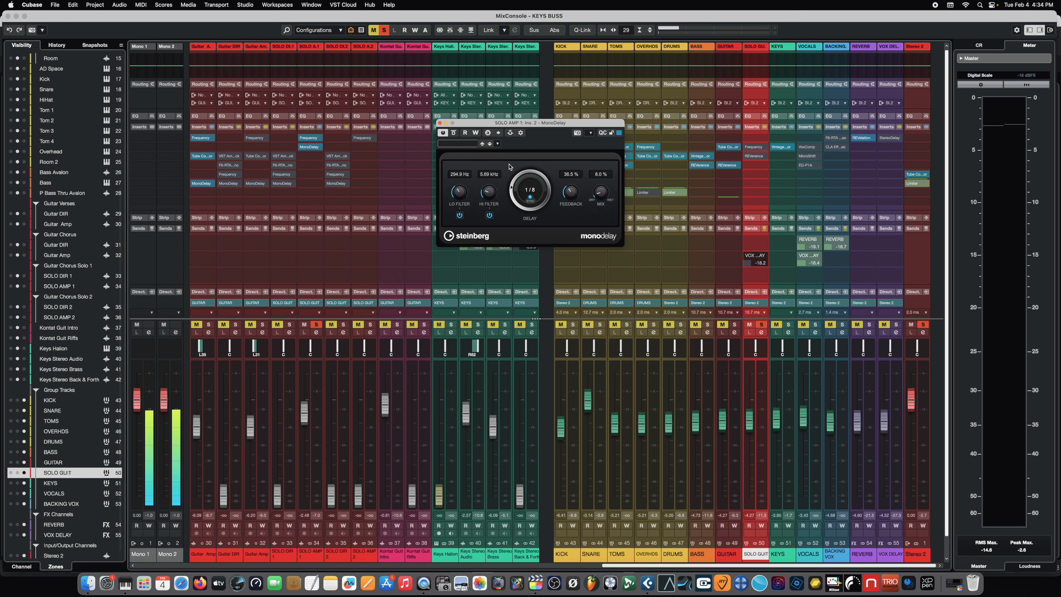
left_click(439, 123)
left_click(317, 325)
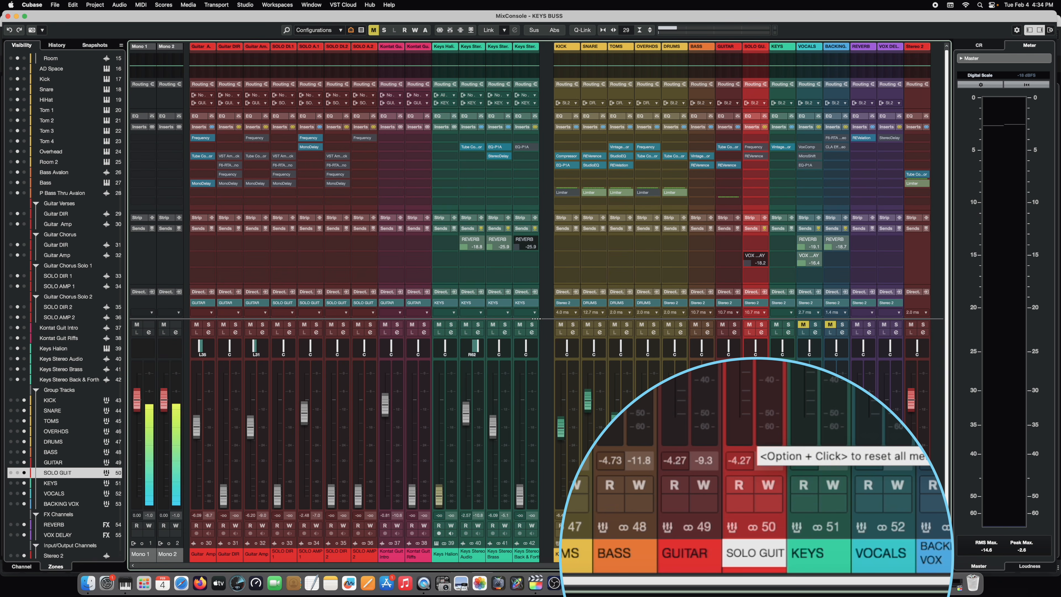
- Compare the GUITAR and SOLO GUIT groups and activate the Frequency insert on SOLO GUIT
left_click(689, 553)
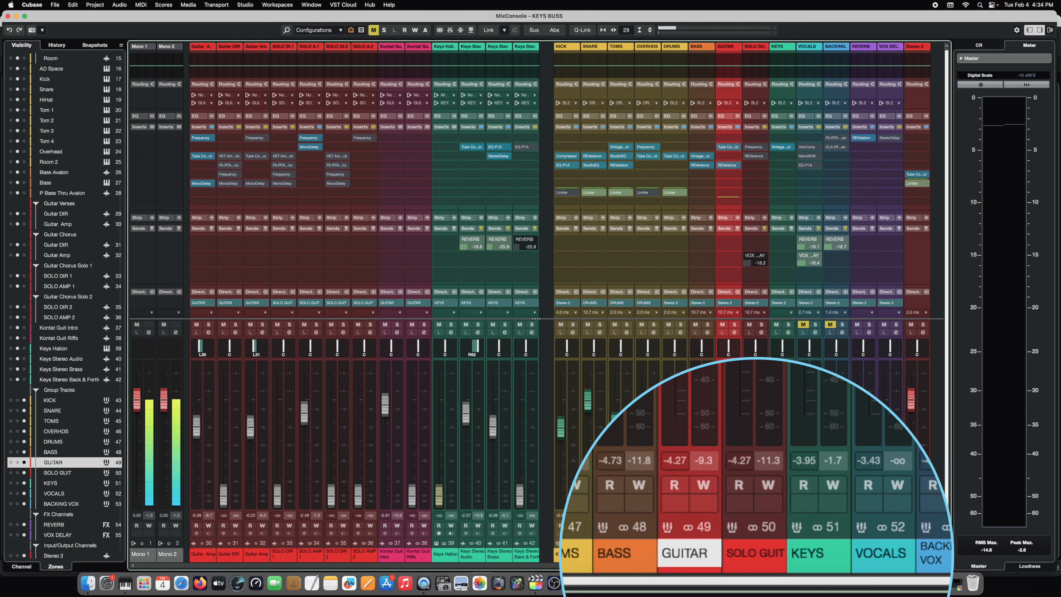
left_click(755, 553)
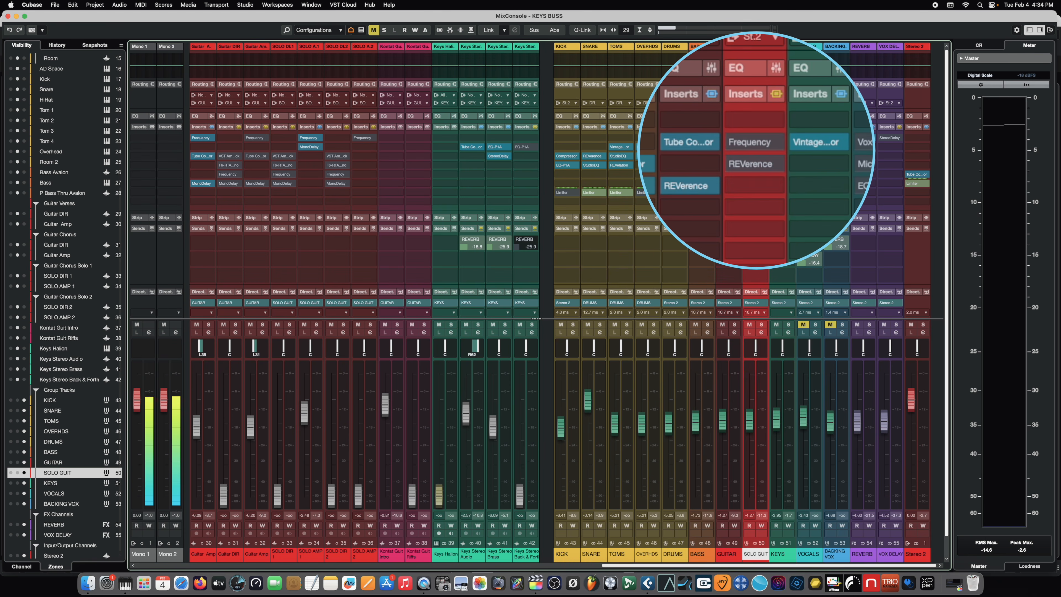
left_click(749, 153)
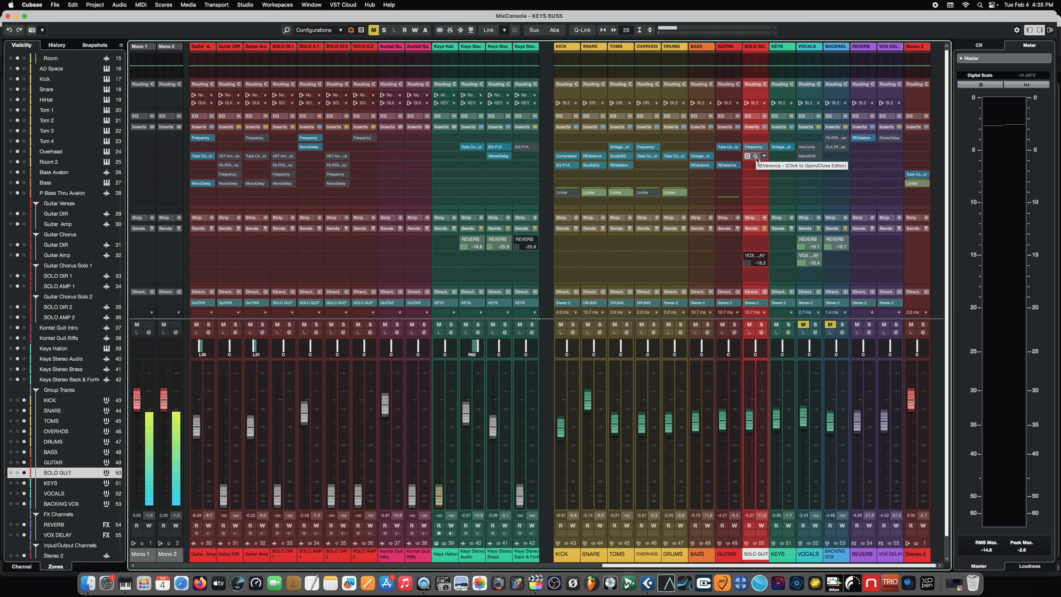
- Activate the REVerence insert on SOLO GUIT with the Spring Tube Master preset and listen to it in playback
left_click(752, 156)
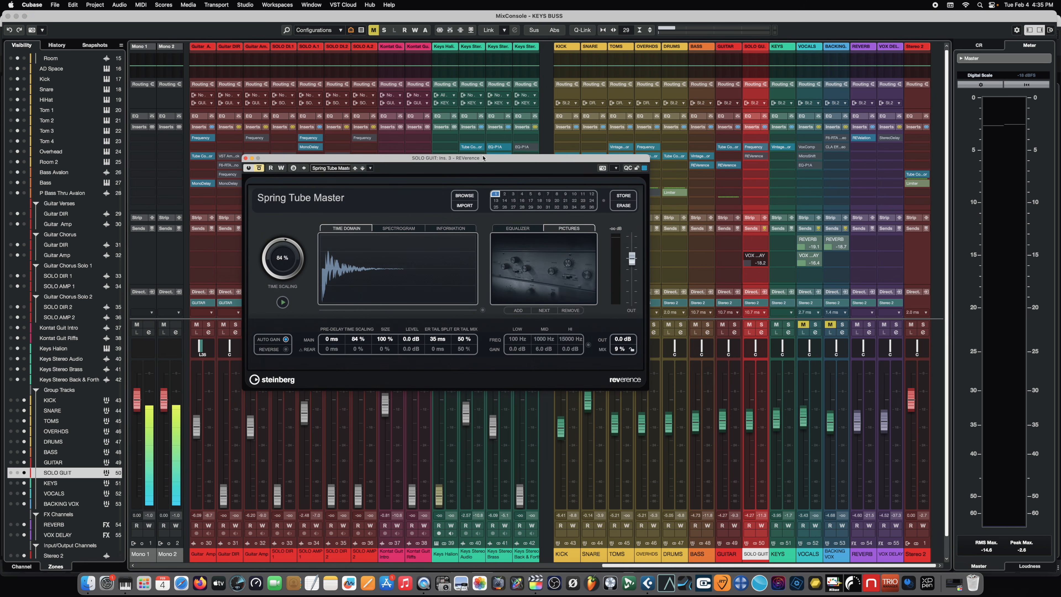
left_click_drag(483, 161, 549, 155)
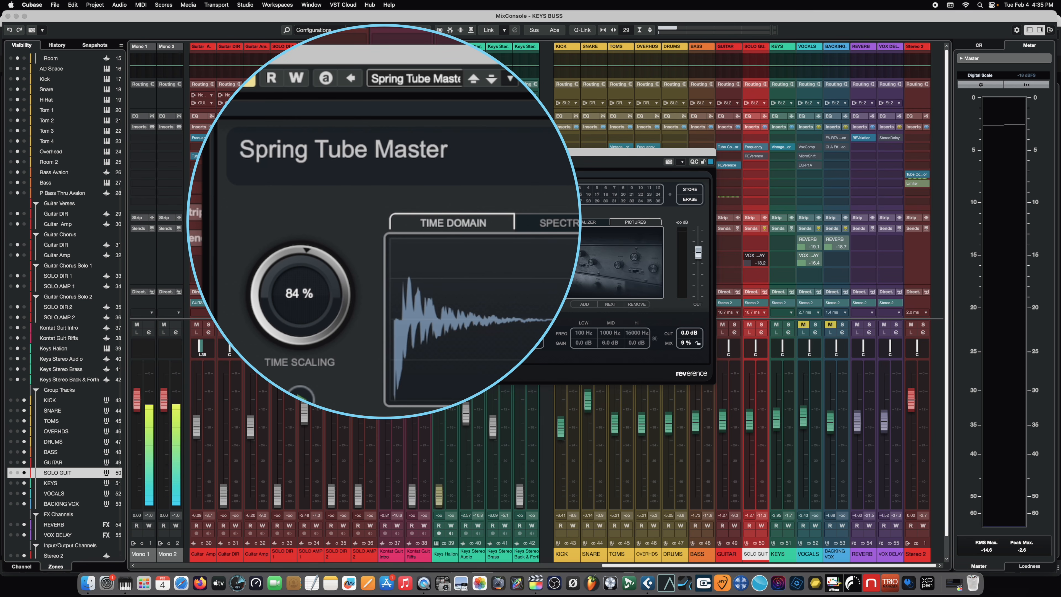
left_click(746, 156)
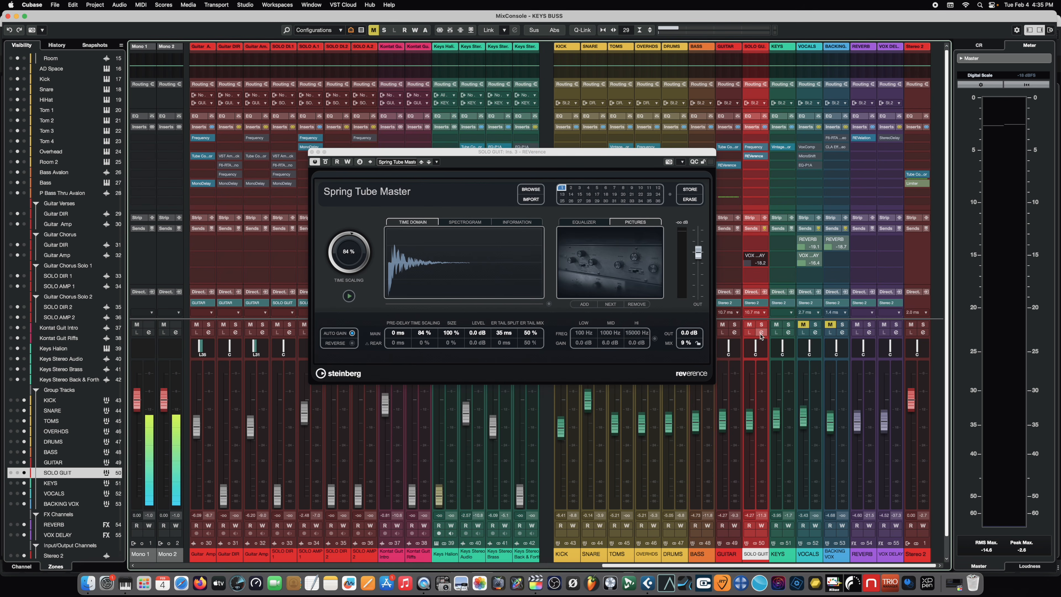
key("space")
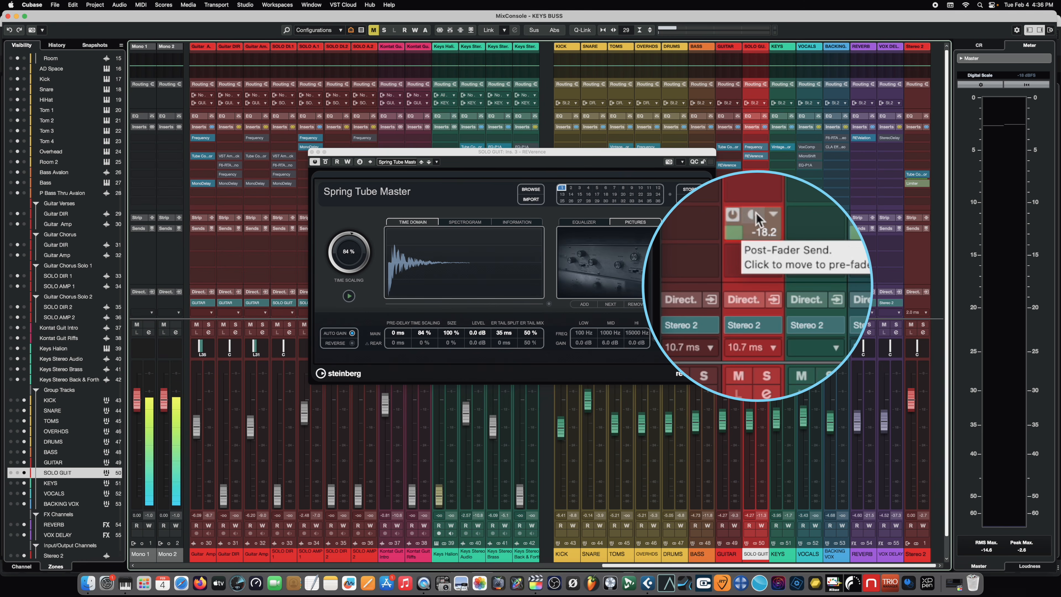
- Activate the VOX DELAY send on SOLO GUIT at -9.60 dB and enable StereoDelay on the VOX DELAY channel, listening to the soloed guitar
left_click(763, 255)
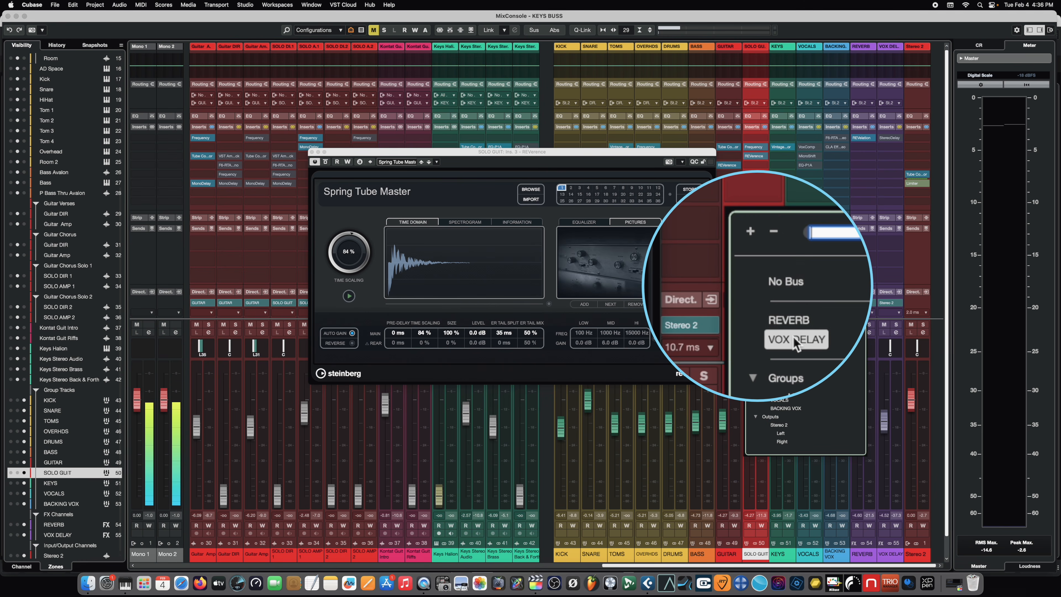
left_click(755, 244)
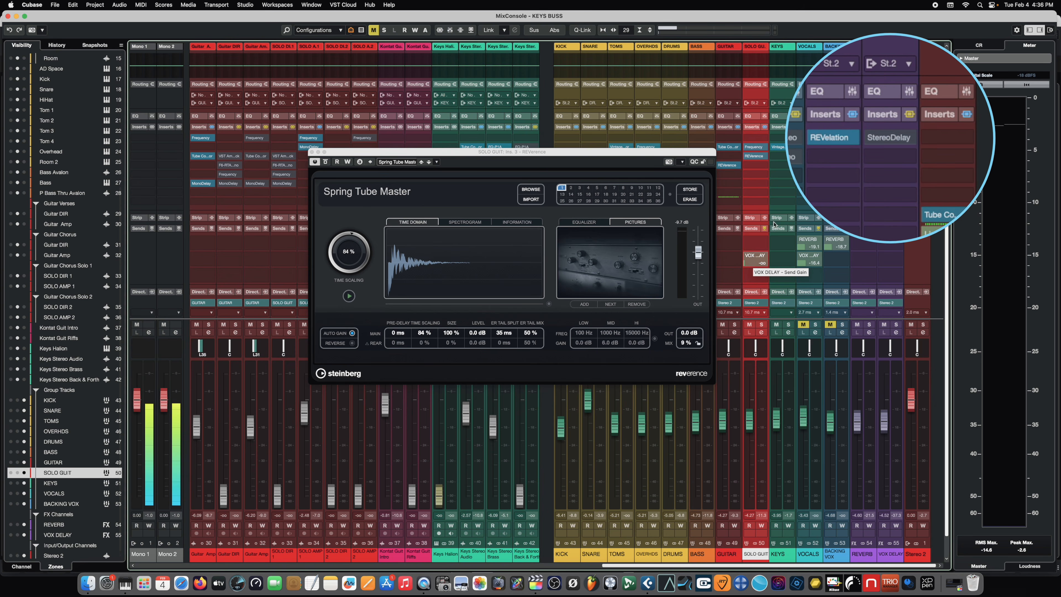
mouse_move(877, 147)
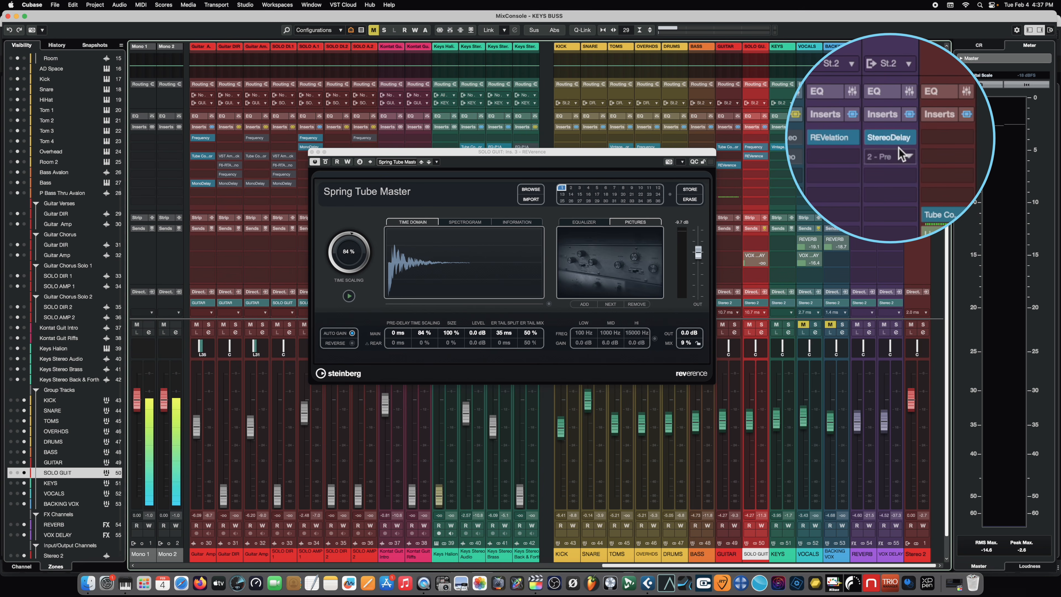
left_click(890, 138)
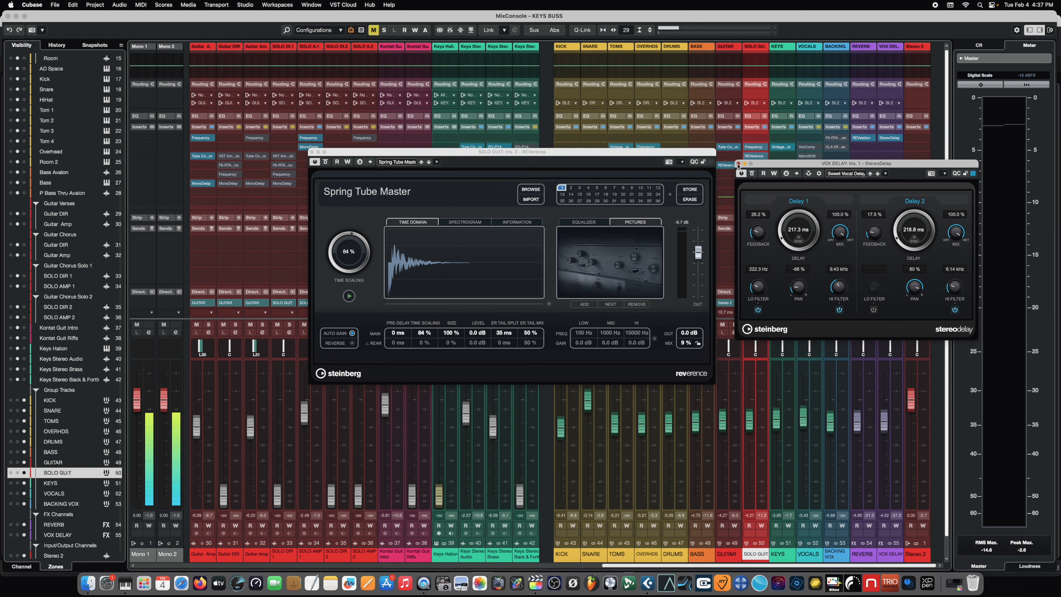
left_click_drag(780, 116, 461, 293)
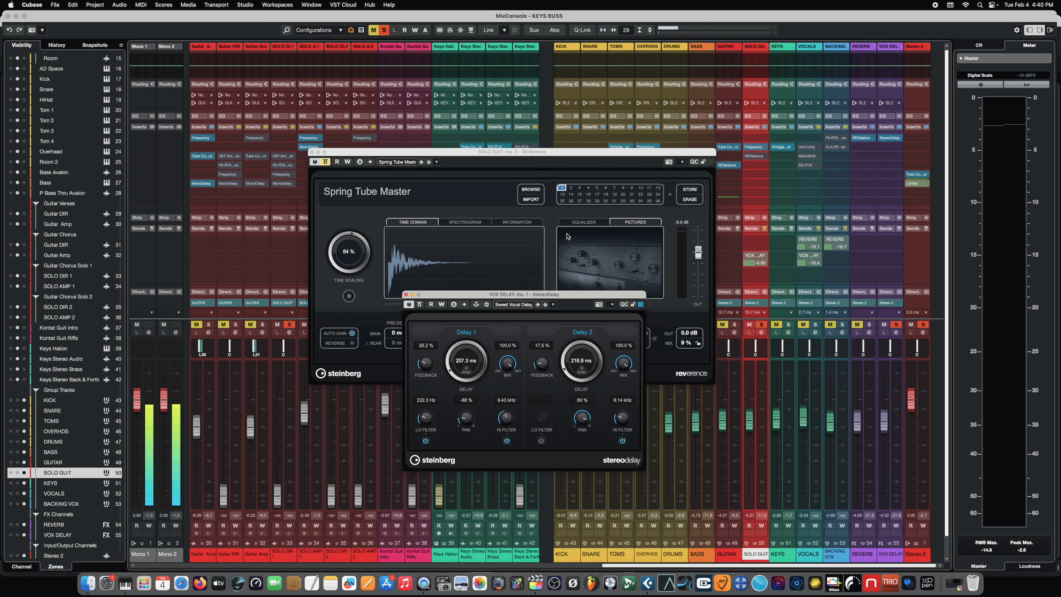
key("space")
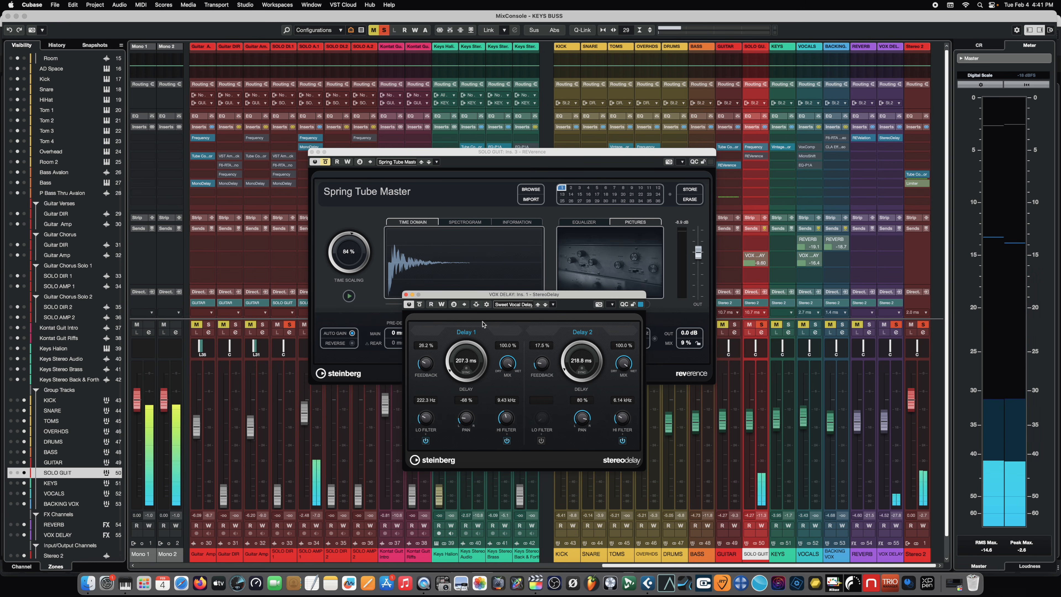
- Turn REVerence back on for SOLO GUIT, unsolo the group and raise its fader slightly in the full mix
left_click(748, 156)
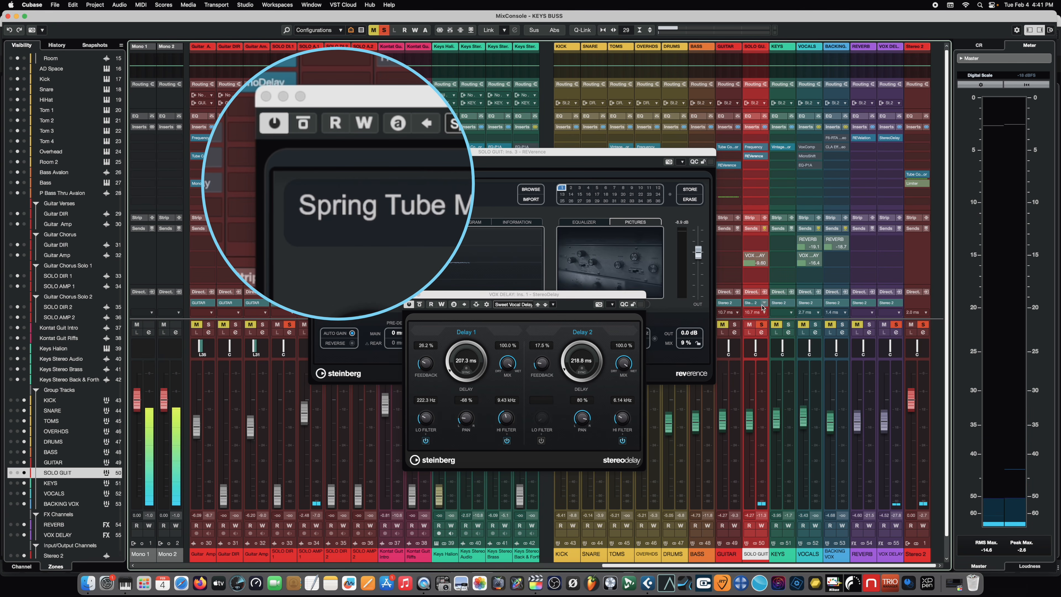
left_click(761, 324)
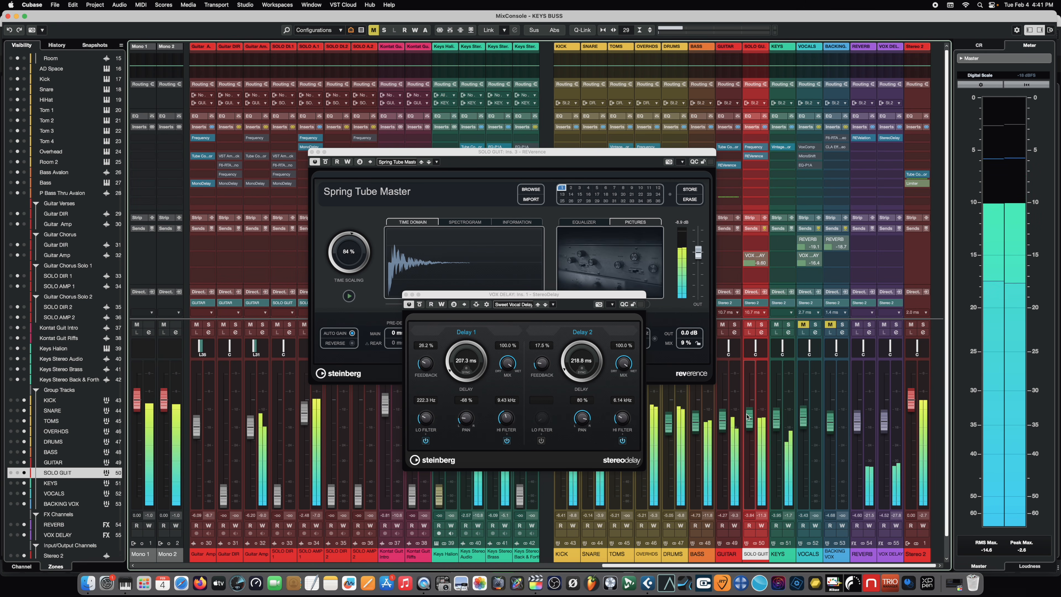
left_click_drag(747, 417, 748, 416)
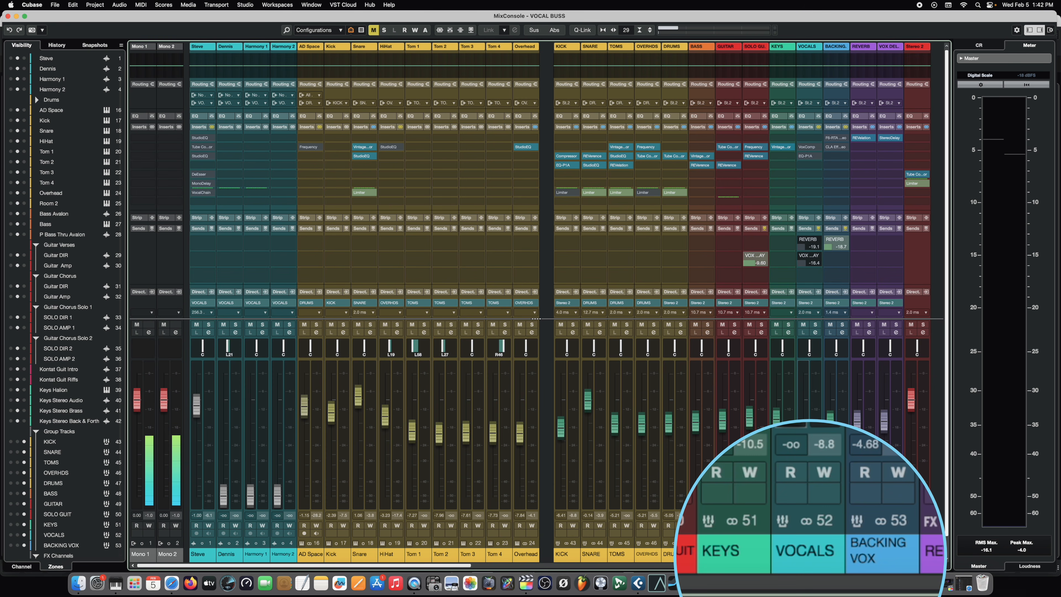
- Raise the VOCALS group fader from silence until the vocals sit in the playing mix
key("space")
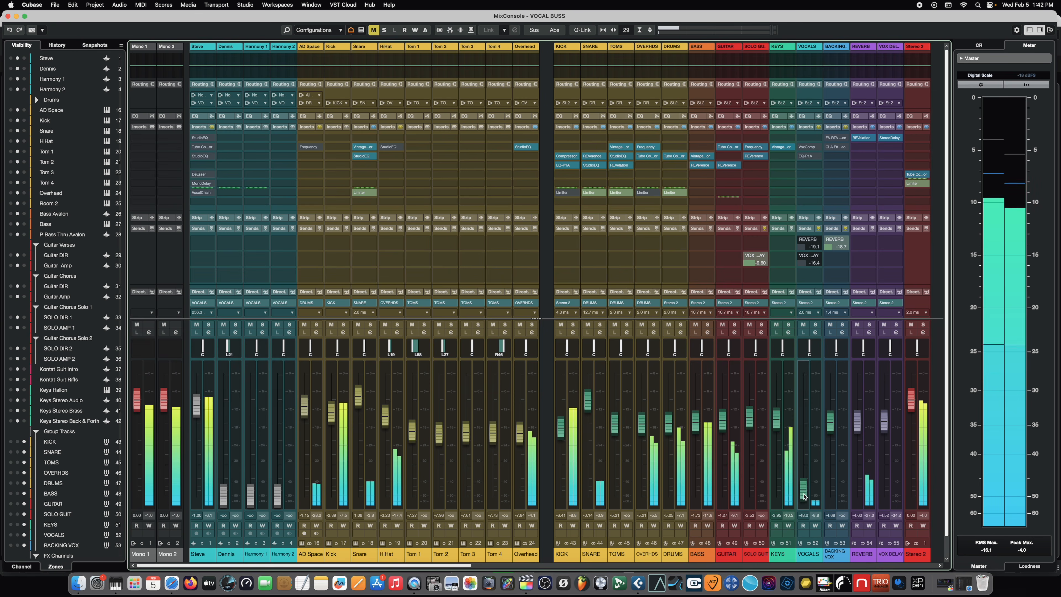
left_click_drag(804, 502, 805, 420)
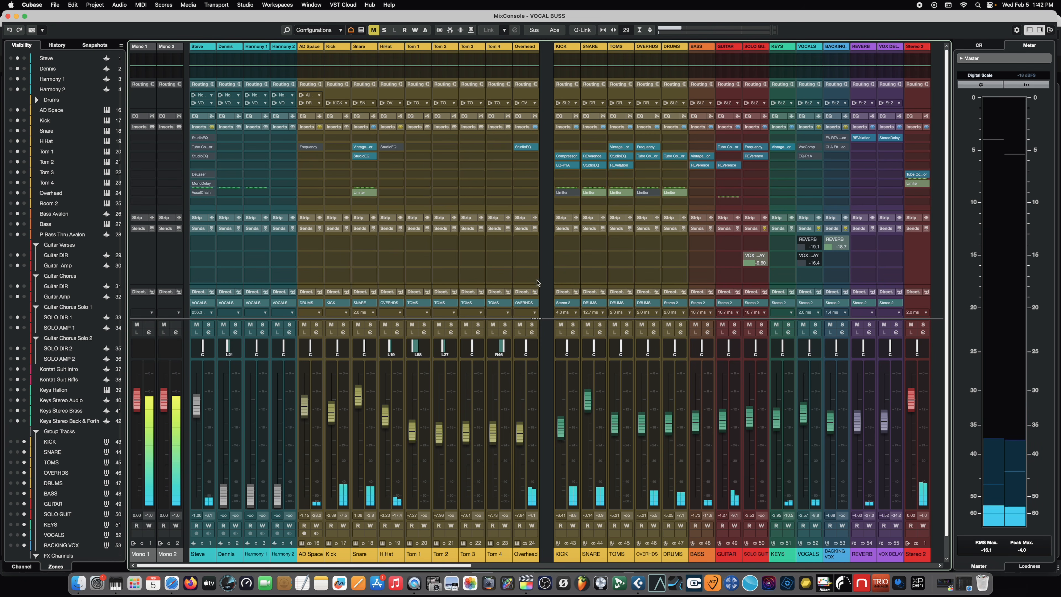
- Open the VocalChain insert on the lead vocal channel, review its Clean and Character modules, and switch it off again
left_click(207, 403)
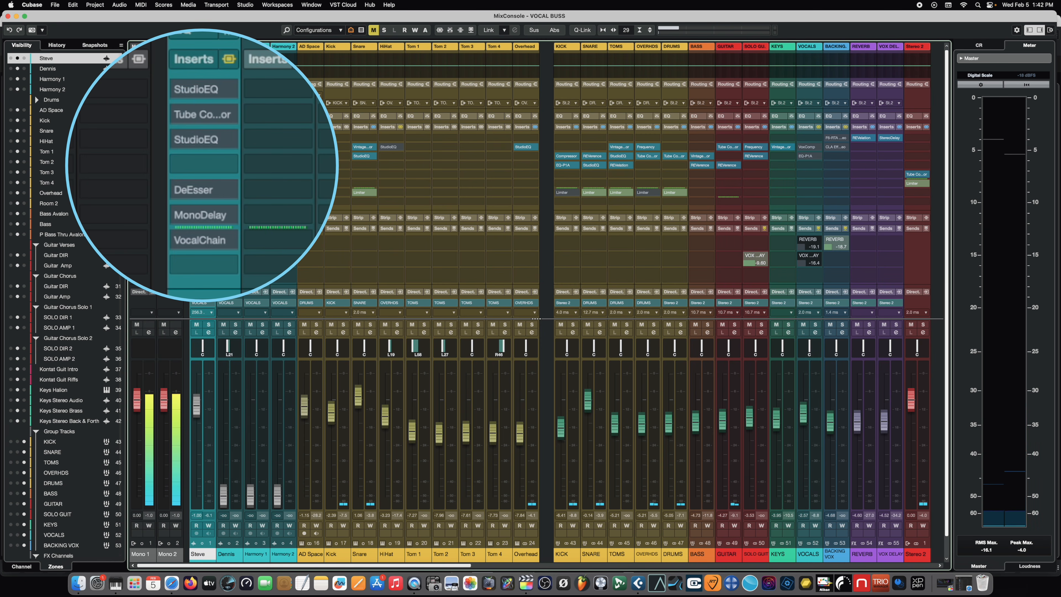
left_click(201, 192)
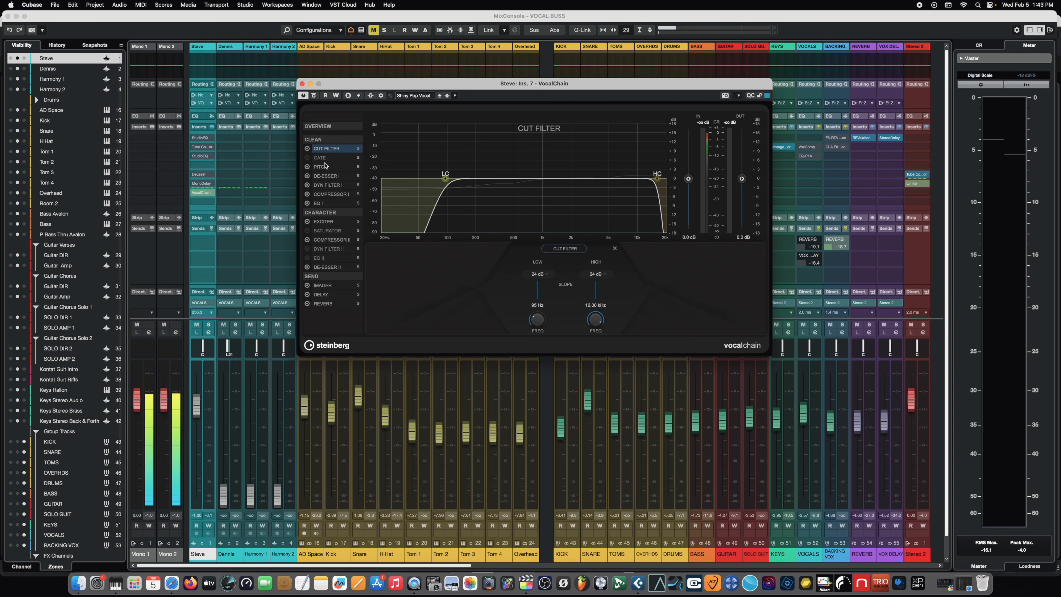
left_click(326, 185)
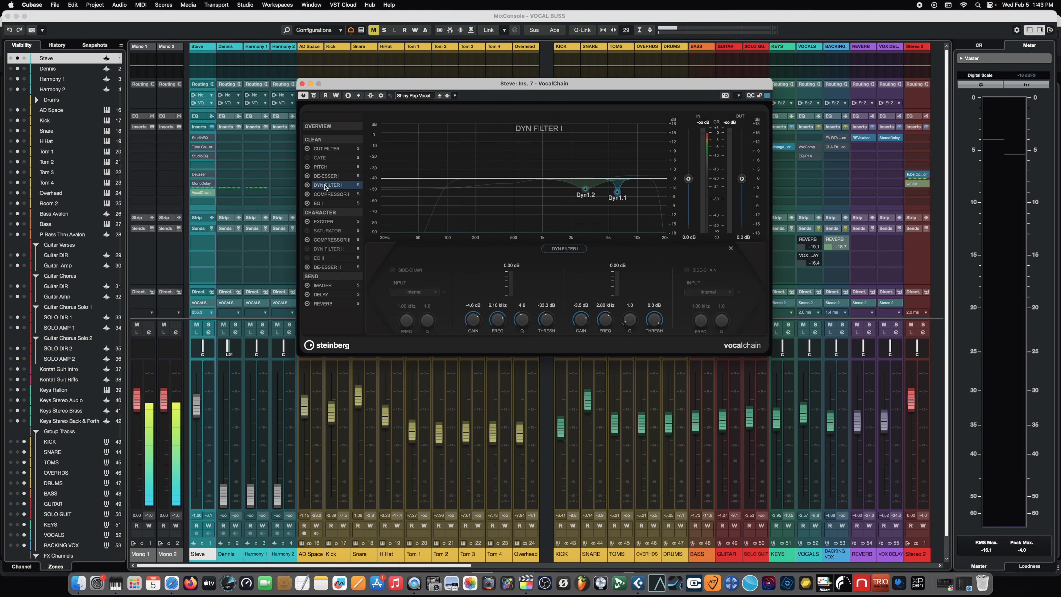
left_click(326, 195)
left_click(322, 204)
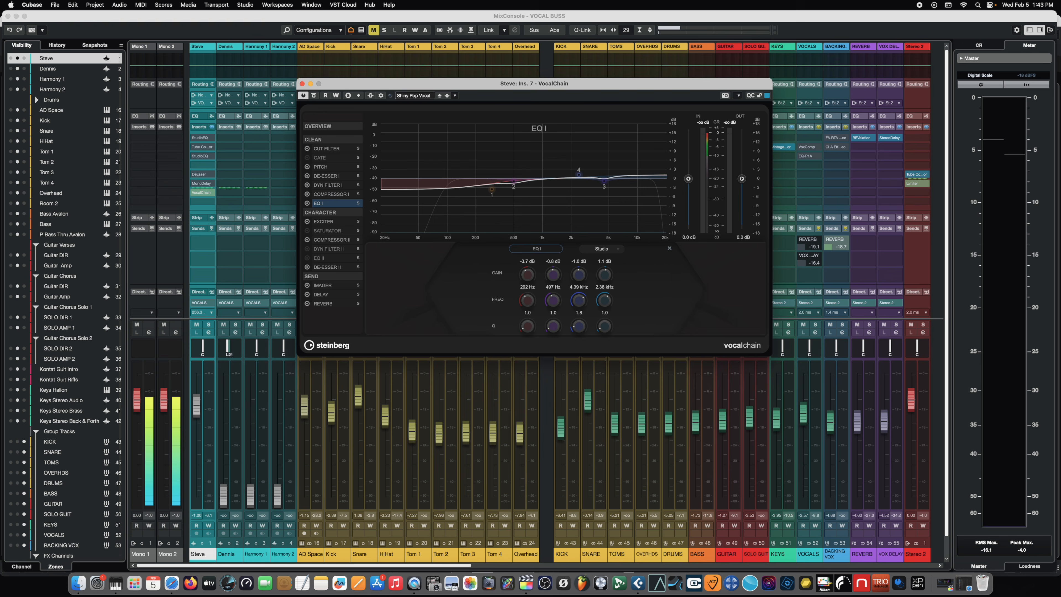
left_click(323, 221)
left_click(327, 240)
left_click(327, 249)
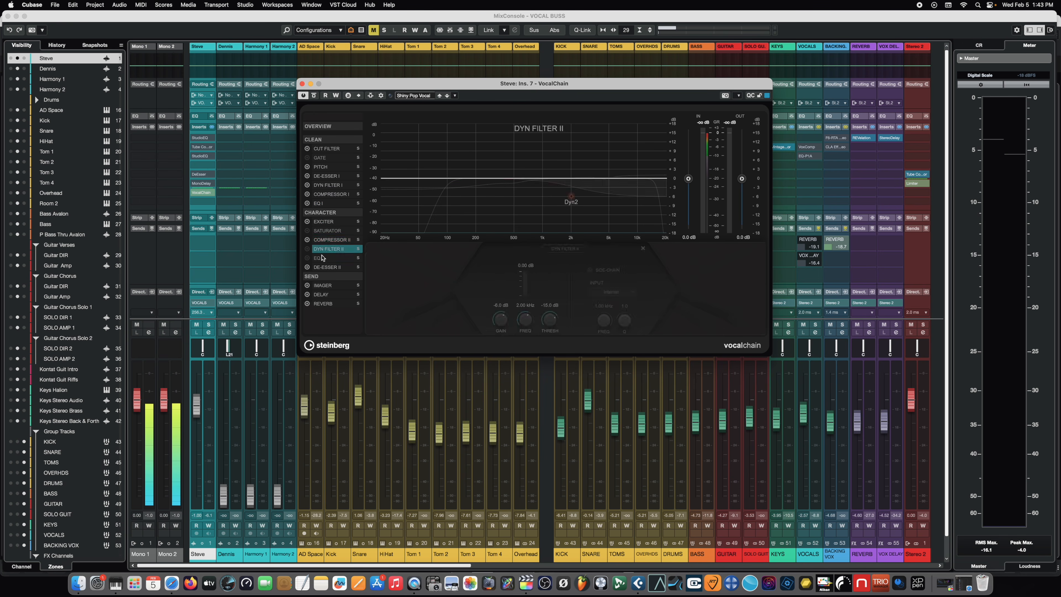
left_click(193, 193)
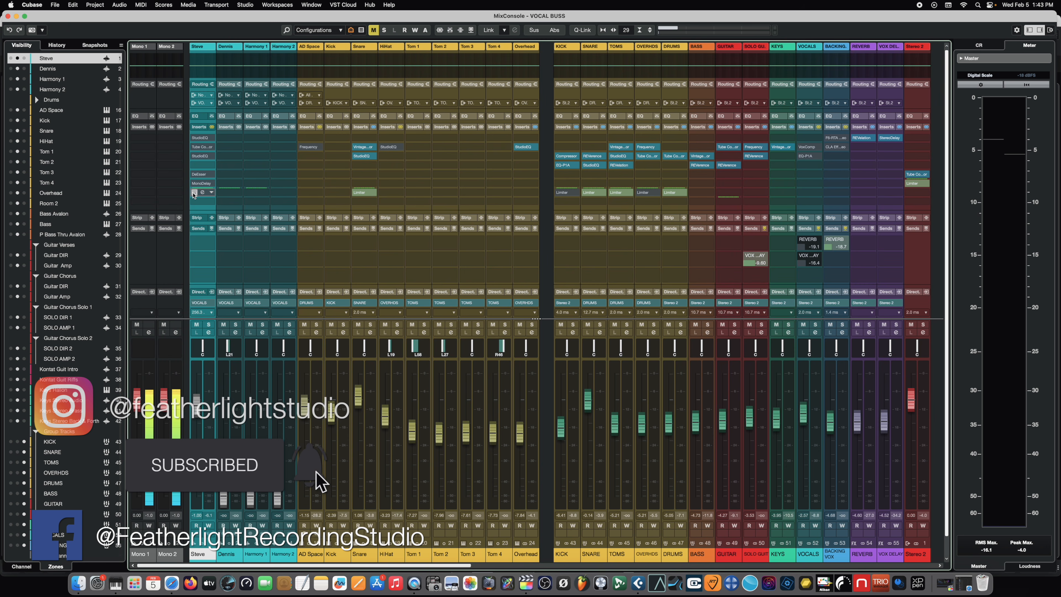
- Activate the first StudioEQ on the lead vocal, with band 1 at 40 Hz and band 3 at 1.12 kHz, -0.5 dB
left_click(202, 139)
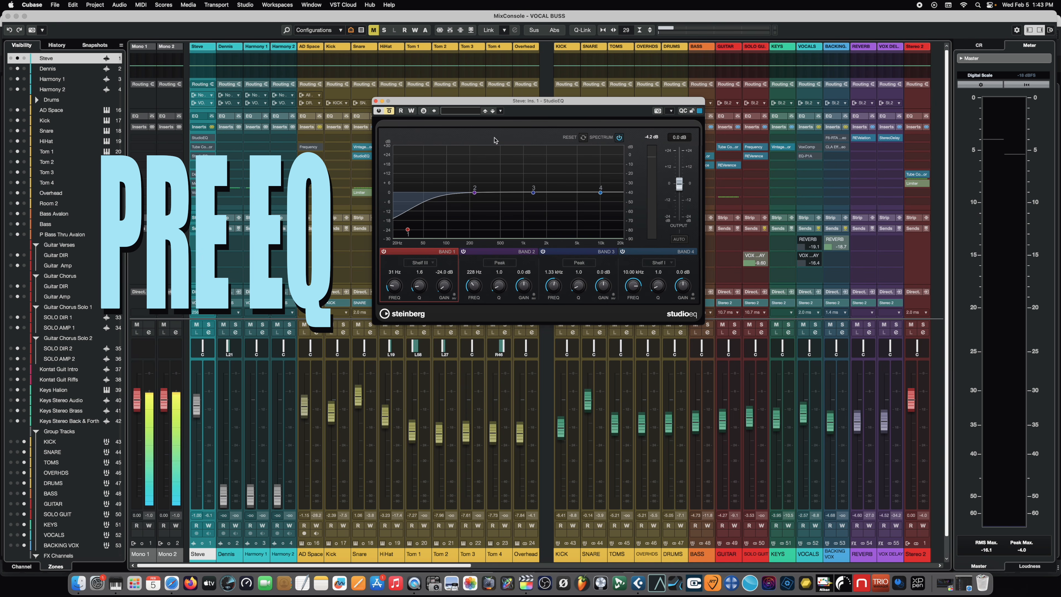
left_click_drag(514, 107, 523, 140)
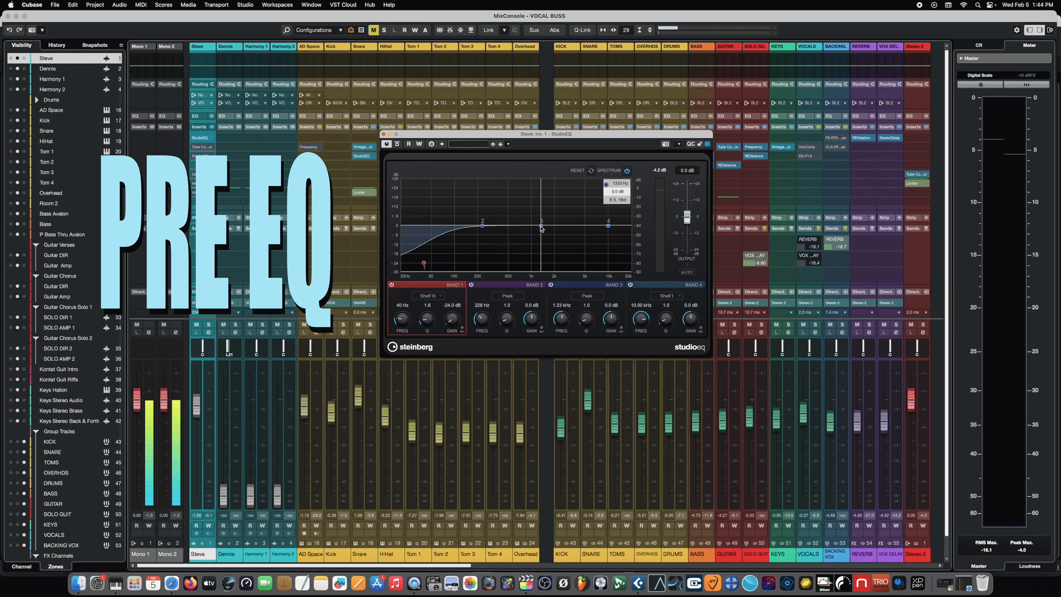
mouse_move(540, 227)
left_mouse_down()
mouse_move(541, 251)
mouse_move(536, 229)
left_mouse_up()
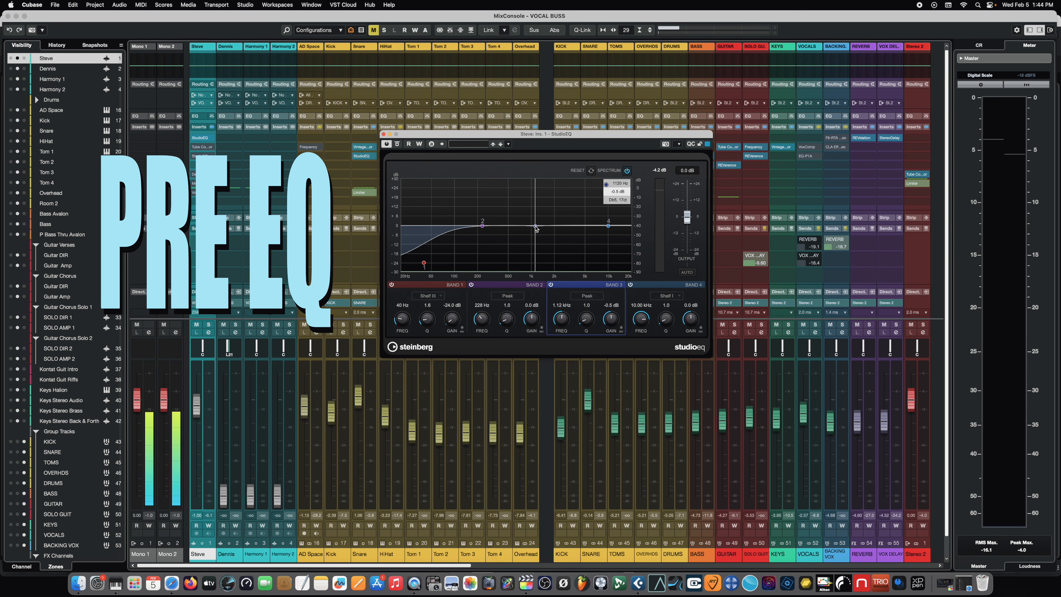
left_click(383, 134)
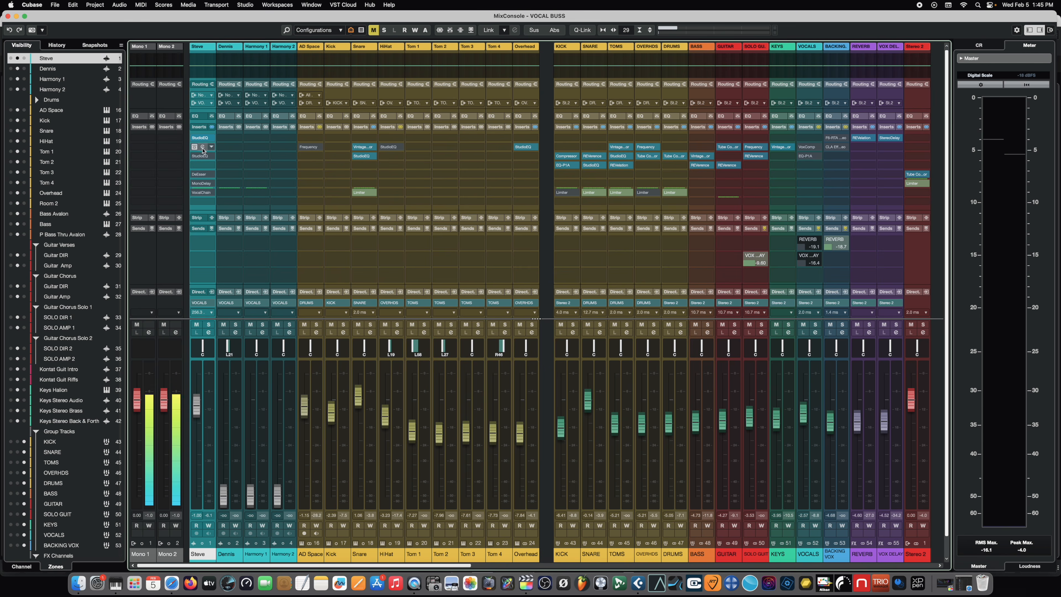
- Activate the Tube Compressor on the lead vocal with the AM Male Vocal 1 preset and fine-tune its drive
left_click(203, 147)
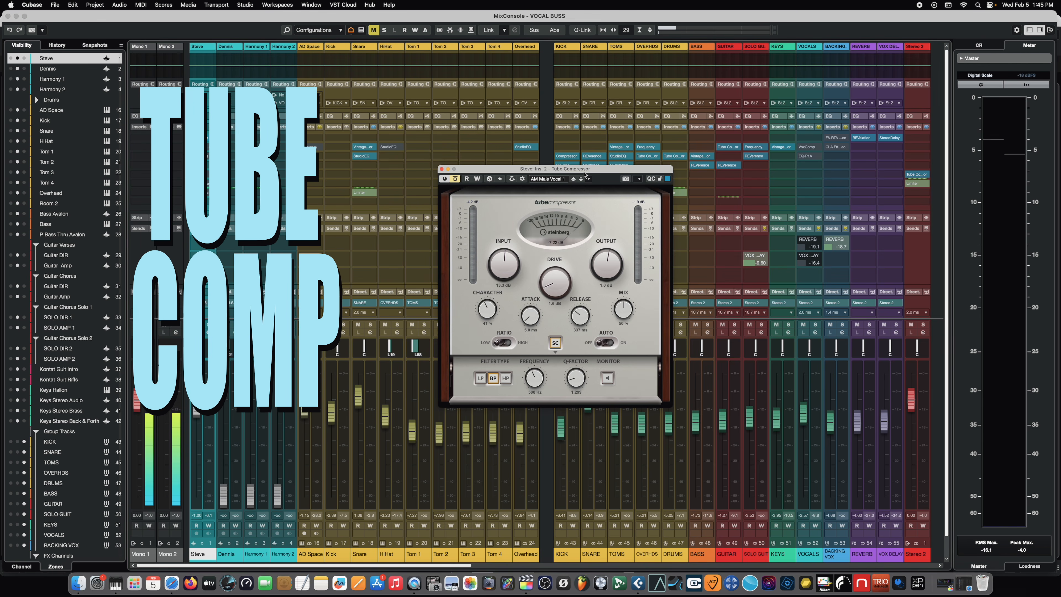
left_click_drag(575, 169, 568, 165)
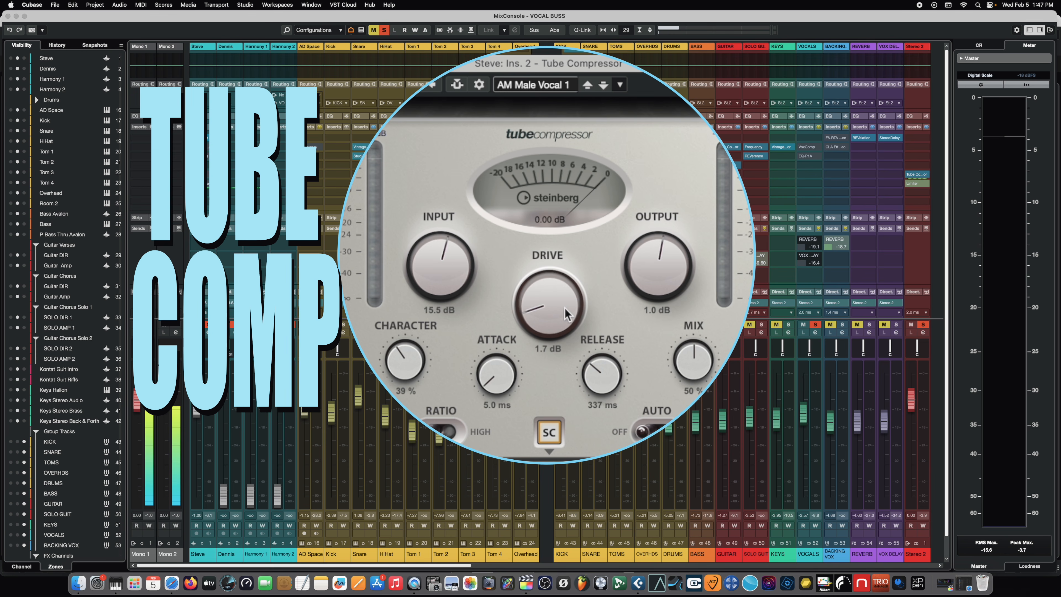
left_click_drag(568, 308, 564, 312)
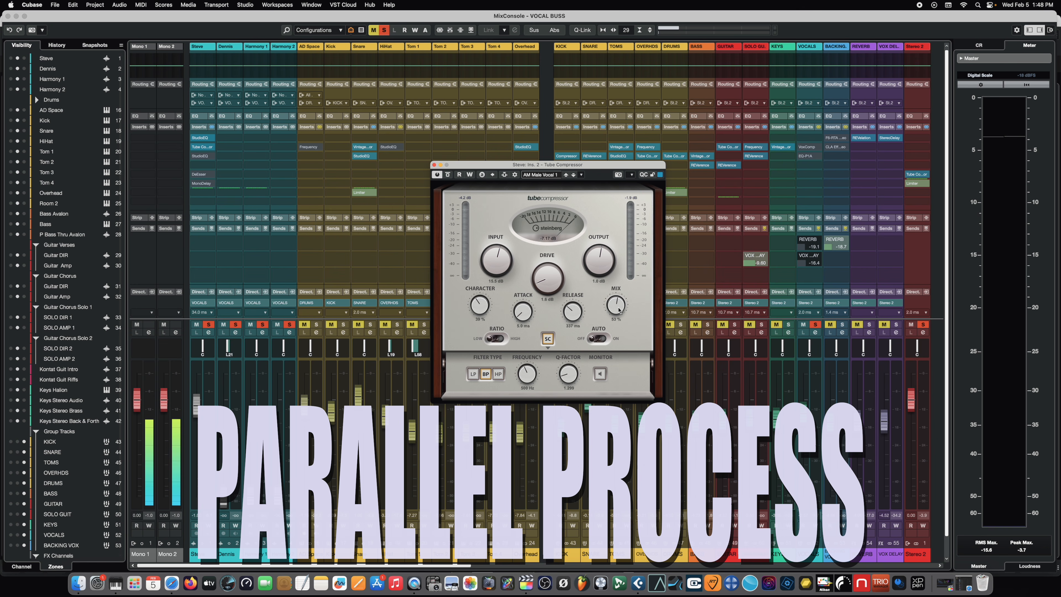
- Audition the Tube Compressor's mix at 51% and 100% in playback, and settle the mix at about 60%
left_click_drag(619, 309, 619, 311)
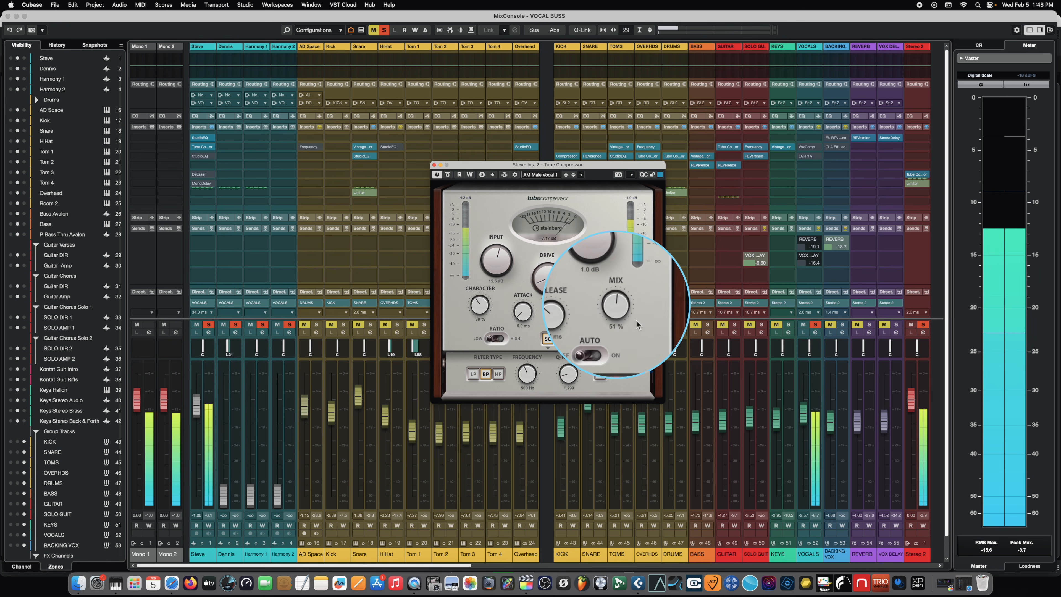
left_click_drag(608, 315, 608, 288)
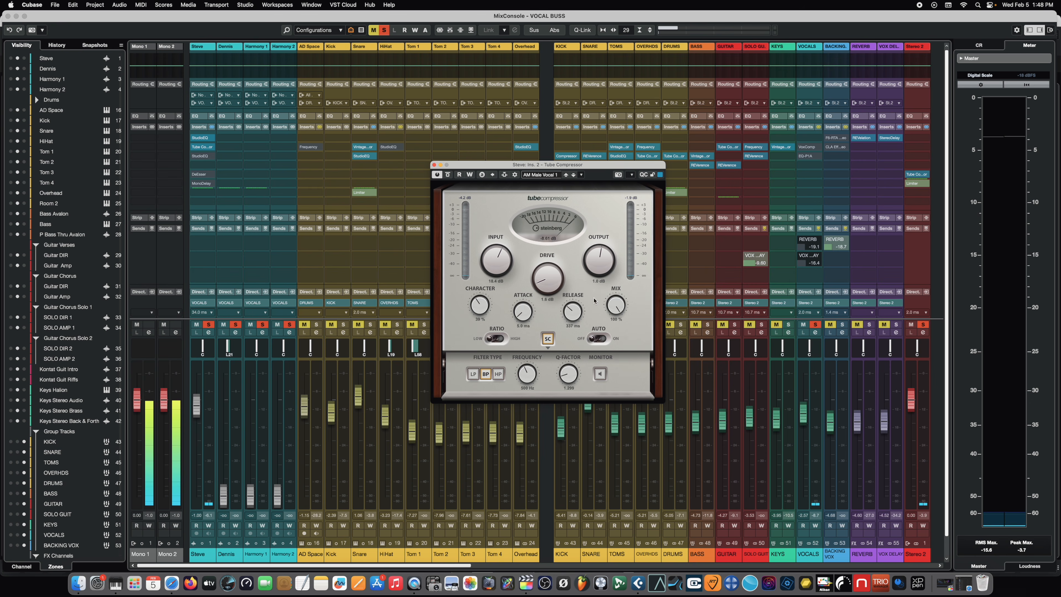
left_click_drag(608, 303, 639, 426)
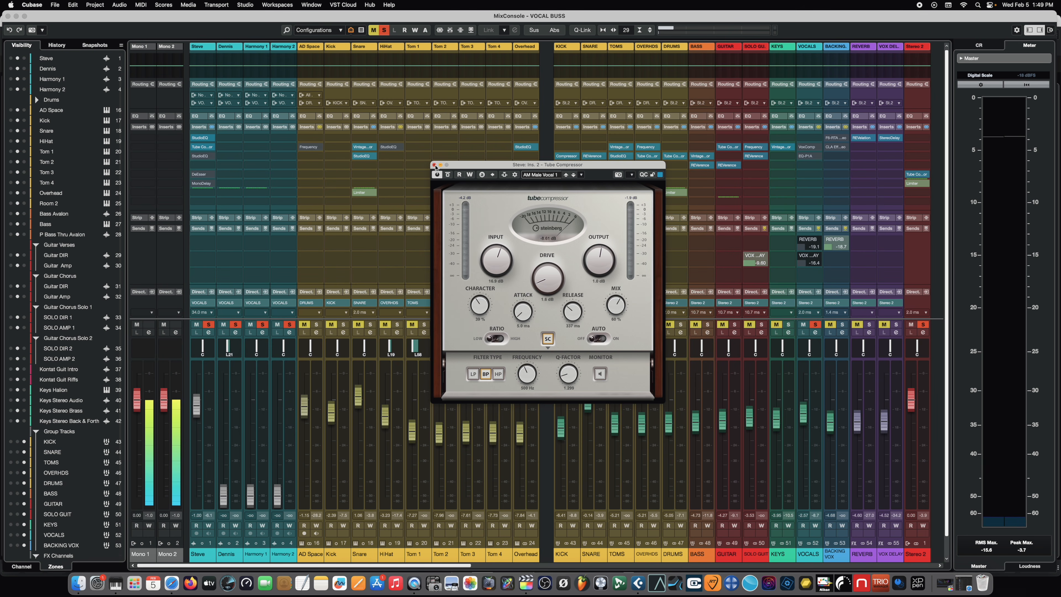
left_click(435, 166)
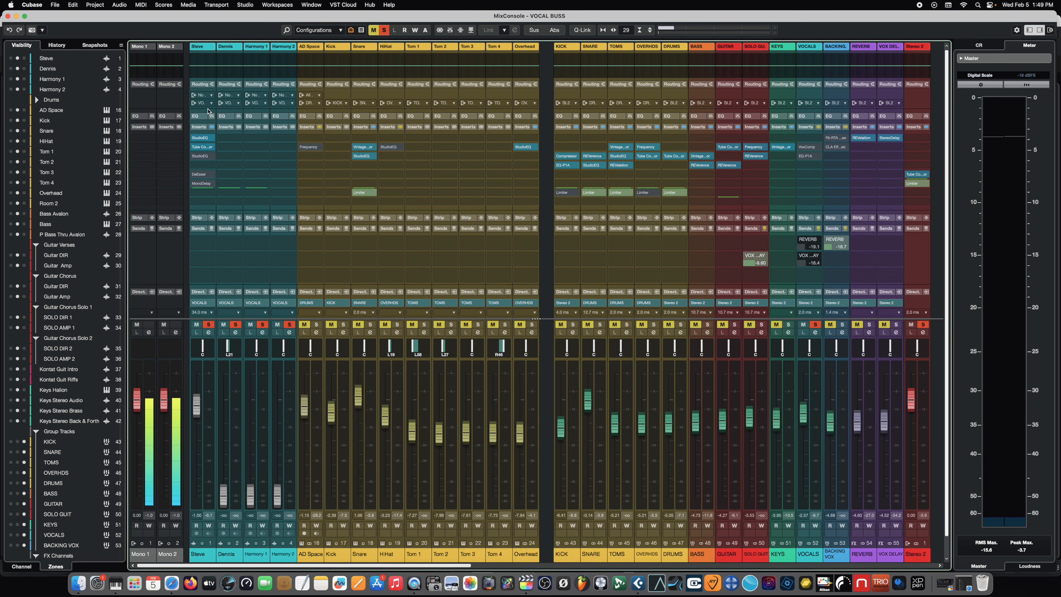
- Activate the second StudioEQ on the lead vocal as tone EQ, set band 1 to 108 Hz and nudge the high band slightly
left_click(202, 156)
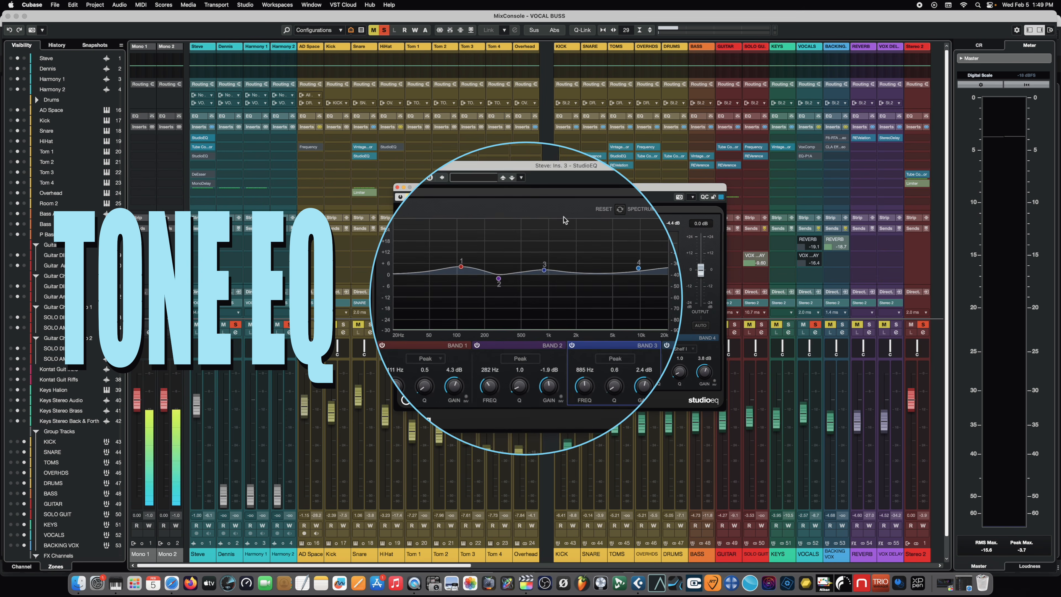
mouse_move(448, 260)
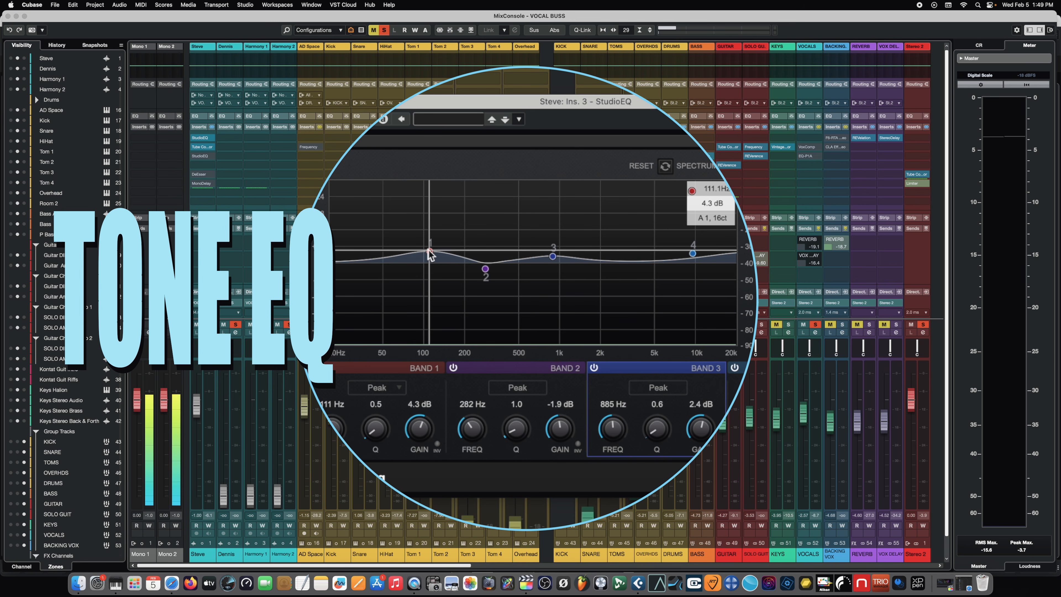
left_click_drag(431, 254, 427, 255)
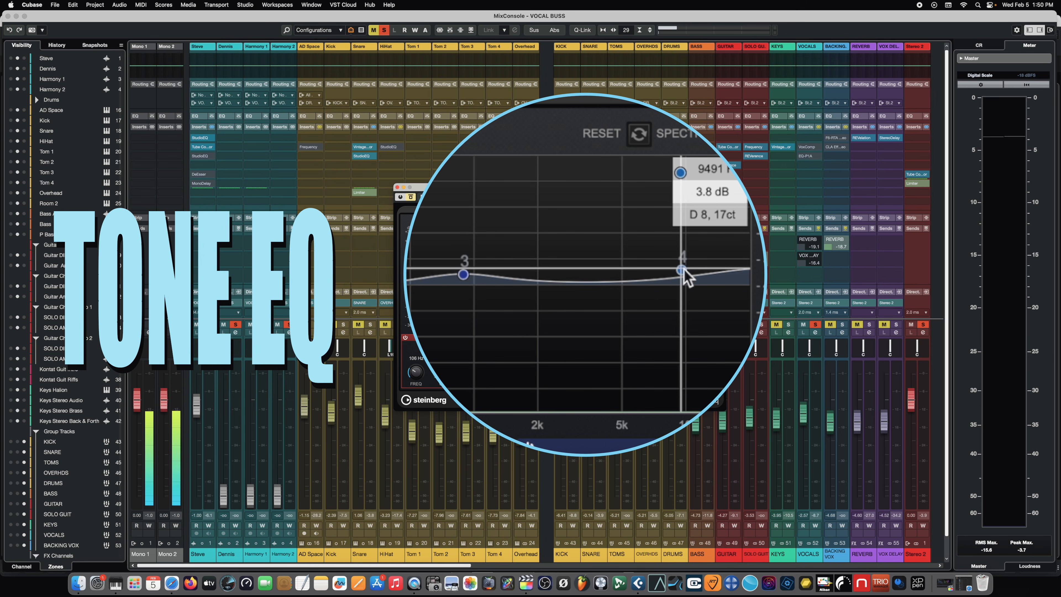
mouse_move(685, 276)
left_mouse_down()
mouse_move(680, 315)
mouse_move(682, 277)
left_mouse_up()
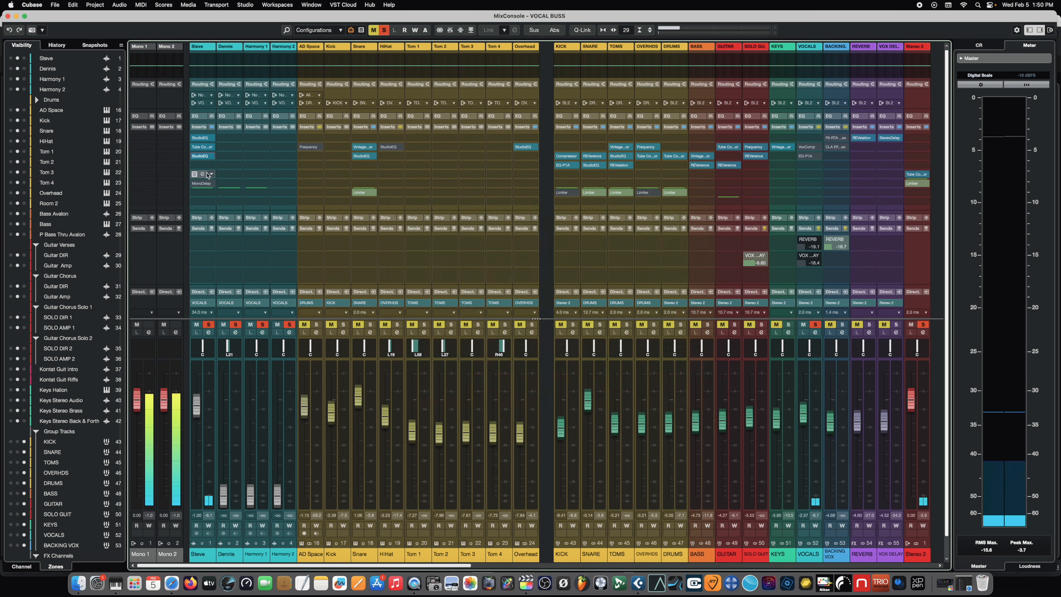
- Activate the DeEsser on the lead vocal and widen its filter range by lowering the low limit to 5.84 kHz
left_click(202, 174)
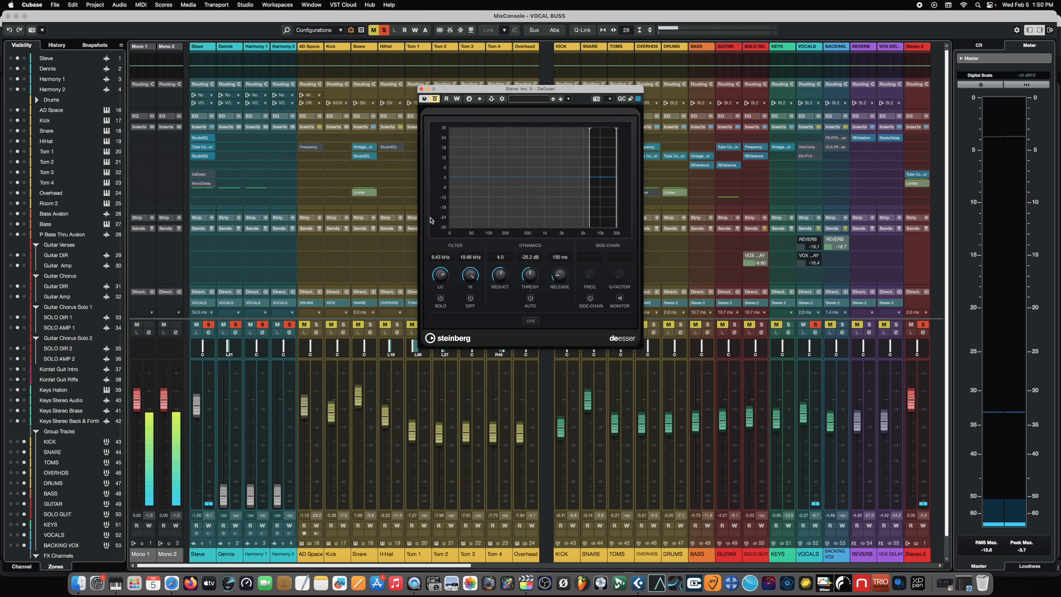
left_click_drag(520, 90, 523, 124)
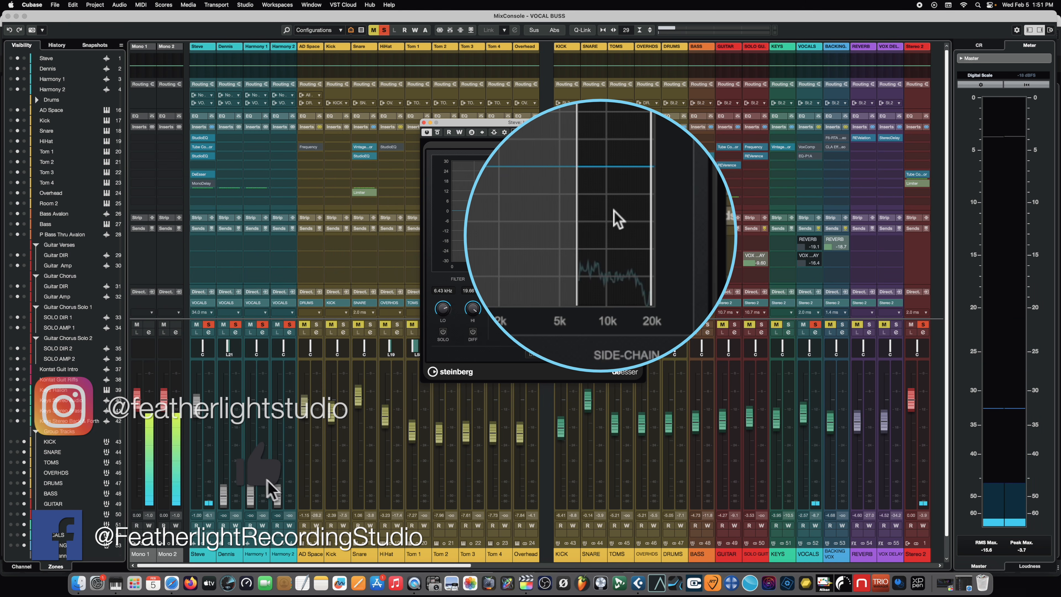
left_click_drag(577, 251, 571, 251)
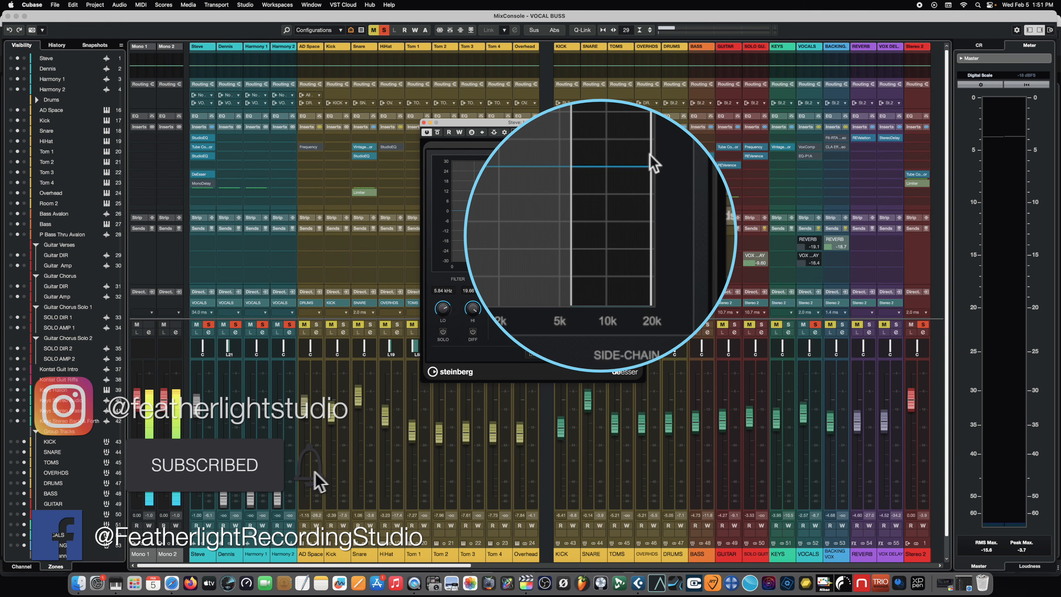
mouse_move(589, 165)
left_mouse_down()
mouse_move(550, 164)
mouse_move(587, 171)
left_mouse_up()
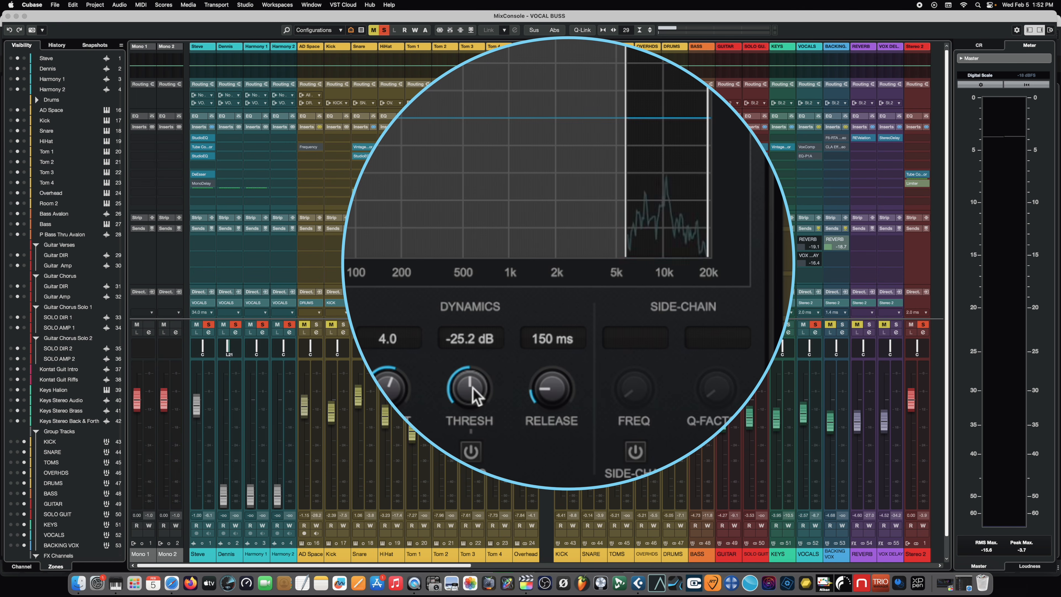
- Adjust the DeEsser's threshold on the lead vocal to about -28 dB
left_click_drag(473, 388, 471, 491)
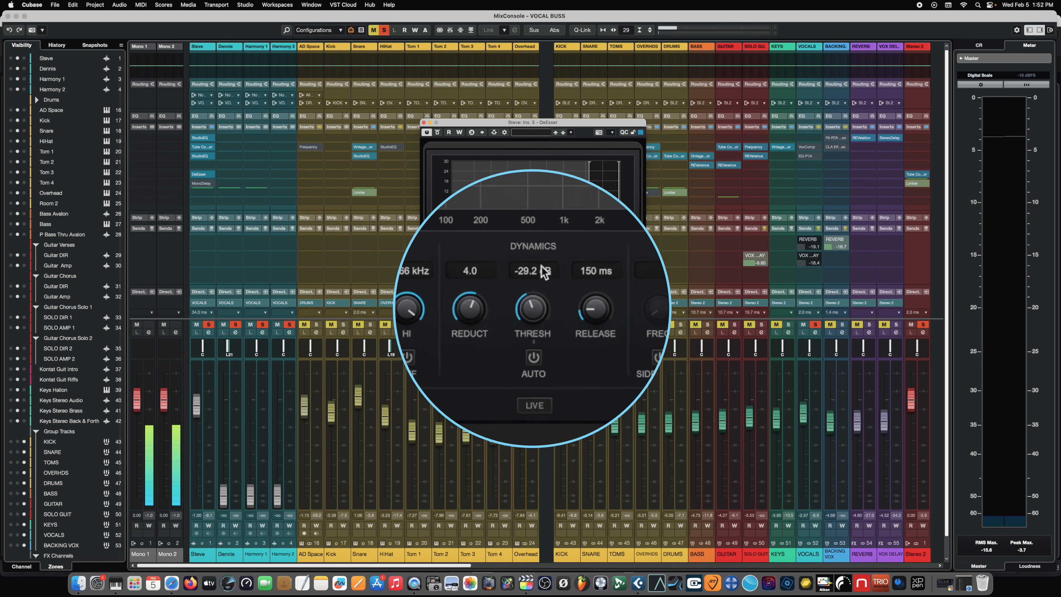
scroll(536, 289, "up", 10)
scroll(536, 289, "down", 11)
scroll(537, 290, "up", 9)
scroll(547, 264, "up", 3)
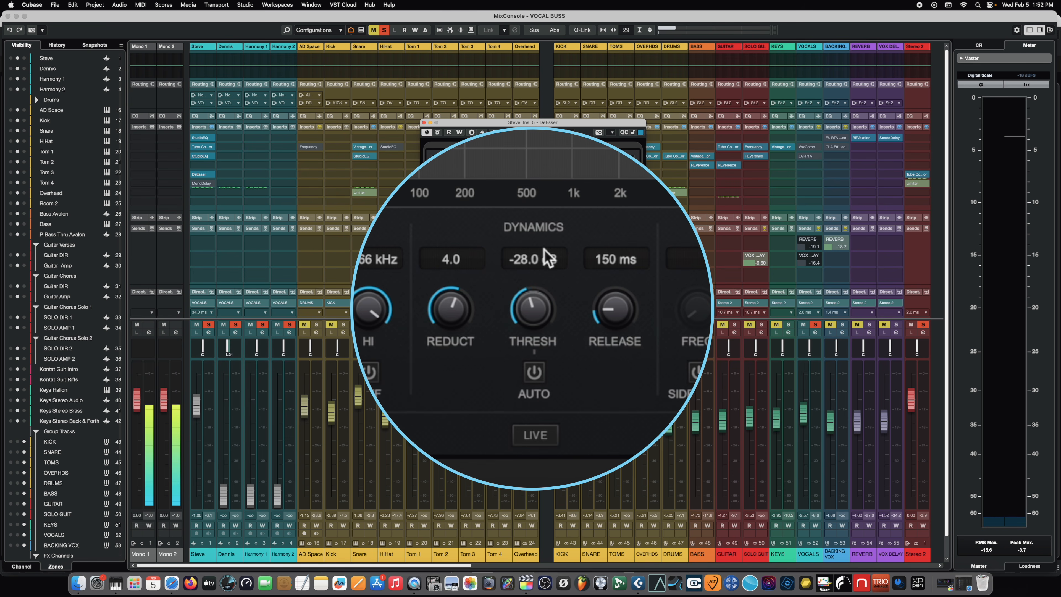
scroll(540, 305, "up", 3)
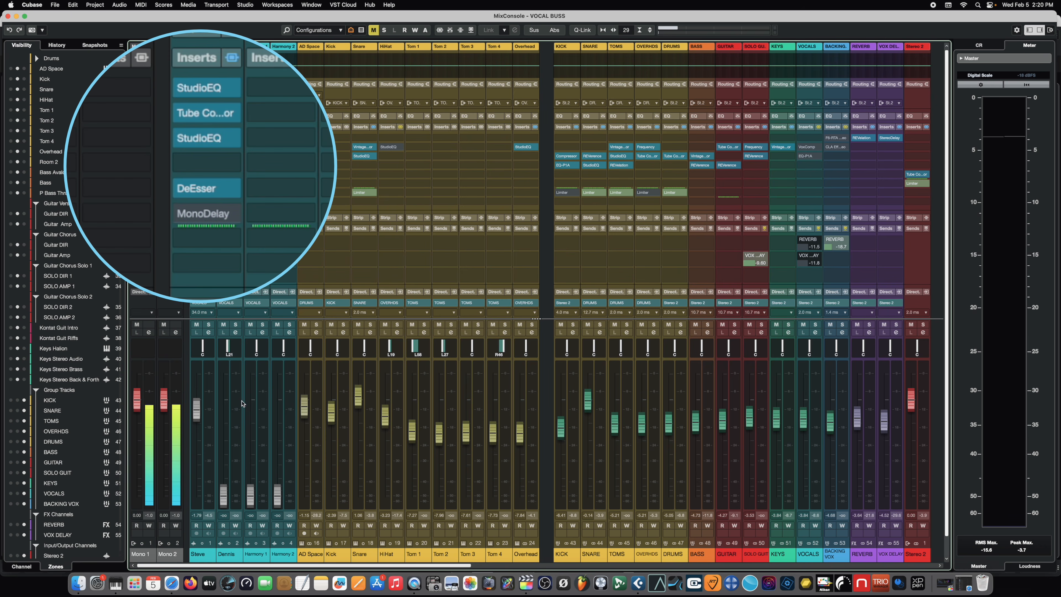
- Activate MonoDelay on the lead vocal at 1/8 with 8.5% feedback and 5.0% mix, and play it with the VOCALS group soloed
left_click(213, 413)
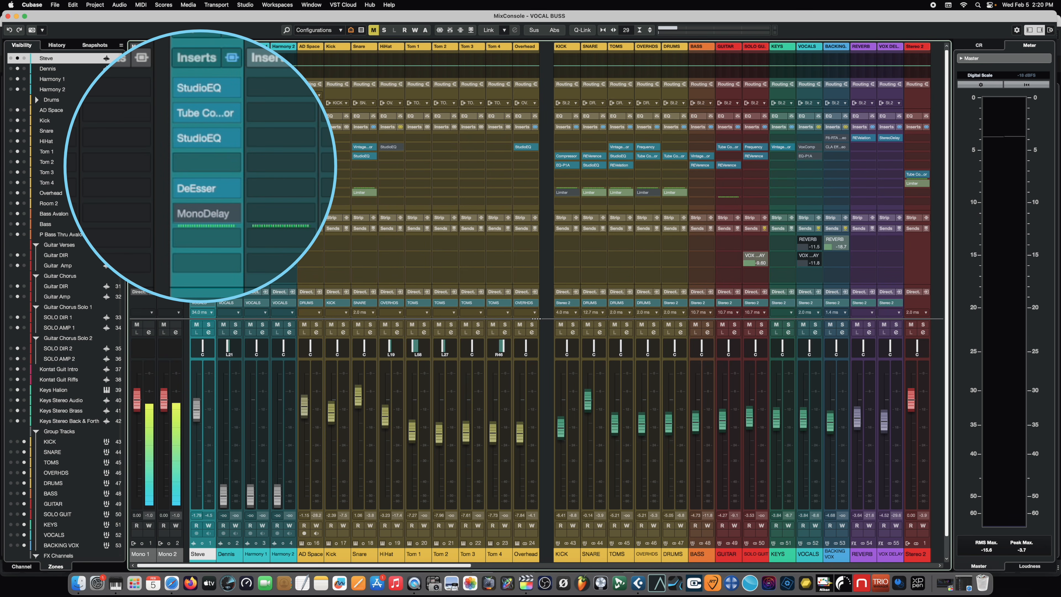
left_click(206, 213)
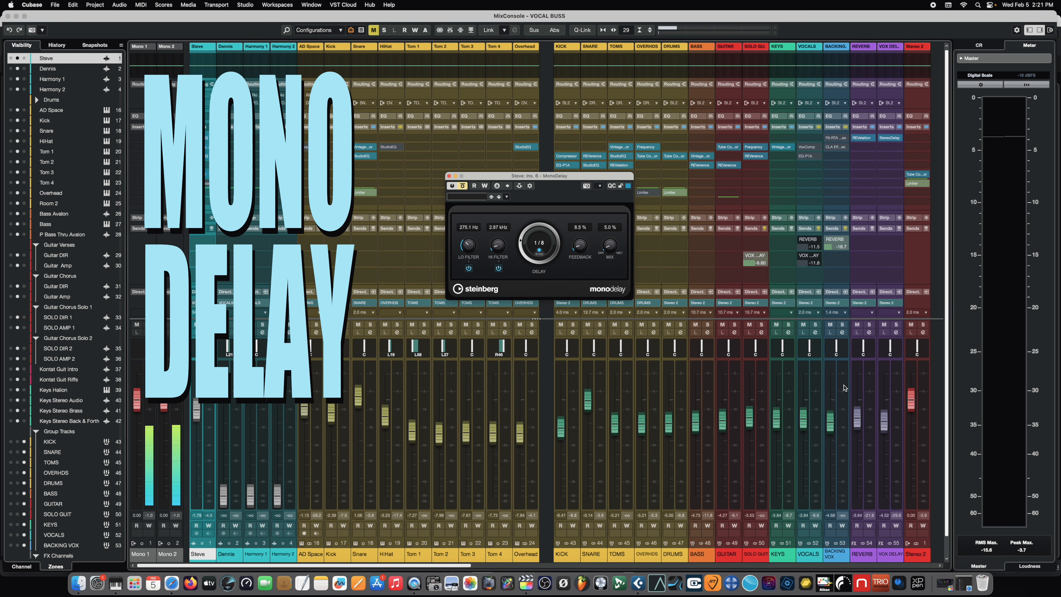
left_click(814, 324)
key("space")
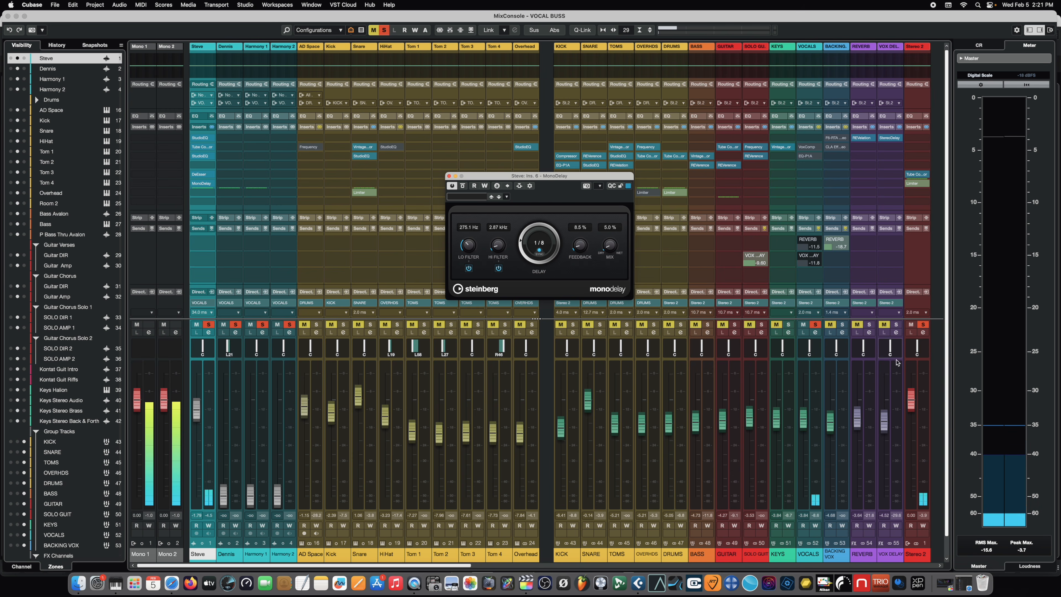
- Unsolo the VOCALS group, listen to the vocal delay in the full mix, stop playback and close MonoDelay
left_click(814, 325)
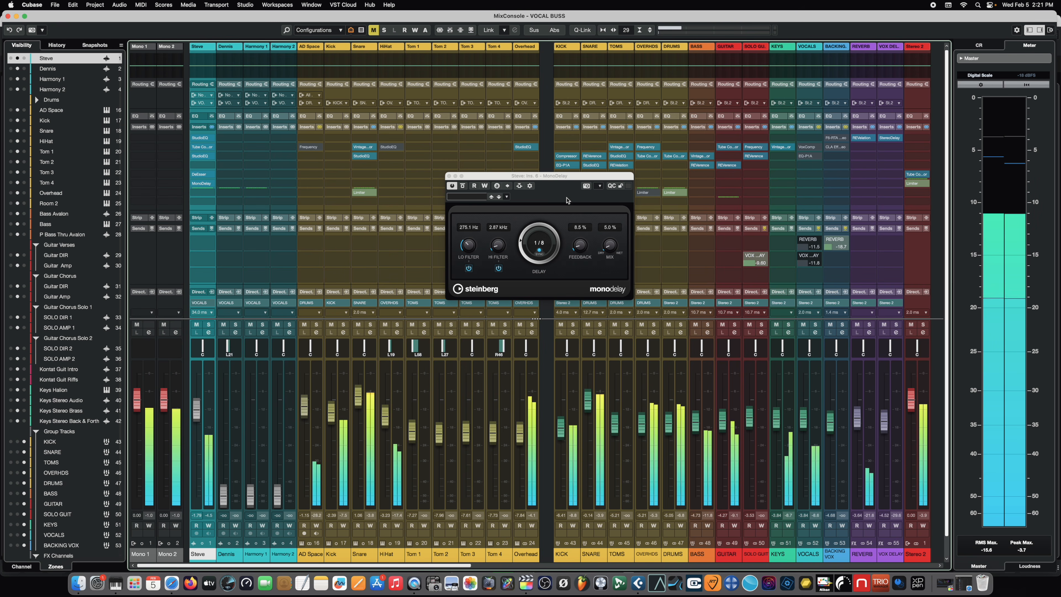
key("space")
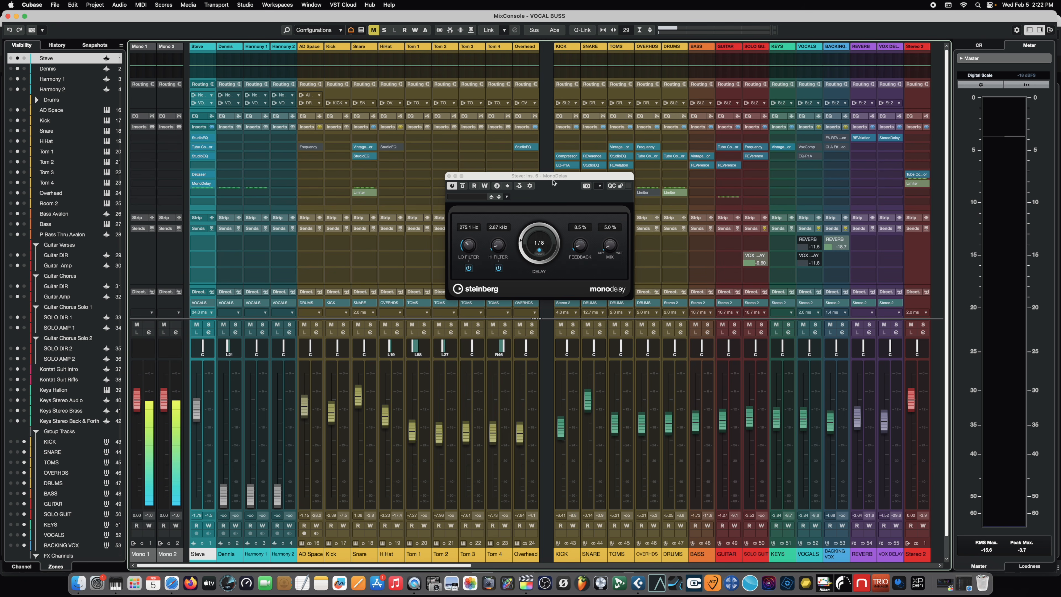
left_click(448, 176)
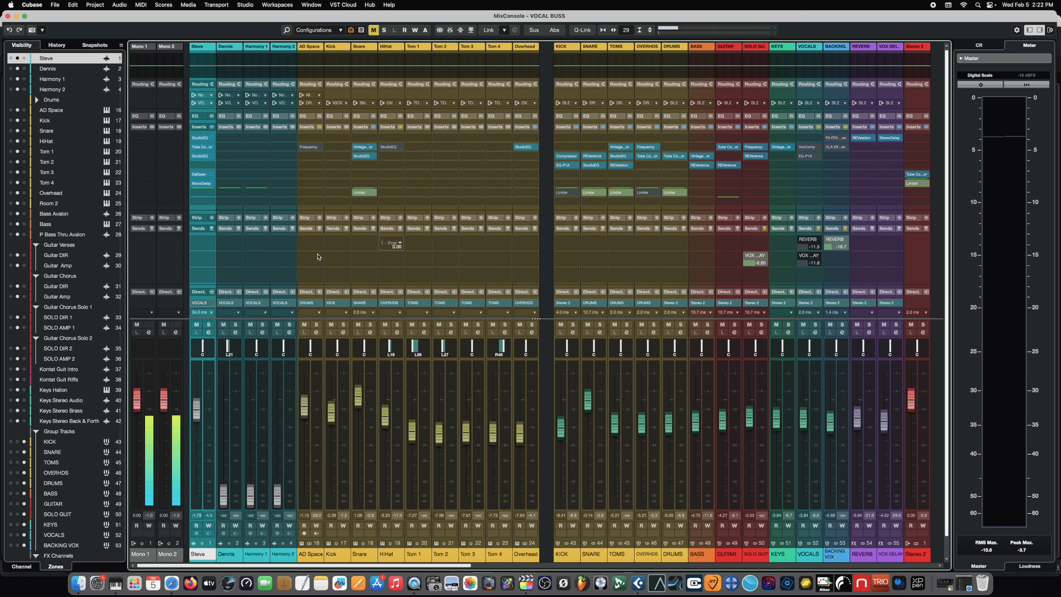
- Open VoxComp on the VOCALS group, set its threshold to -16.5 dB and play the mix to judge the compression
left_click(817, 380)
mouse_move(807, 93)
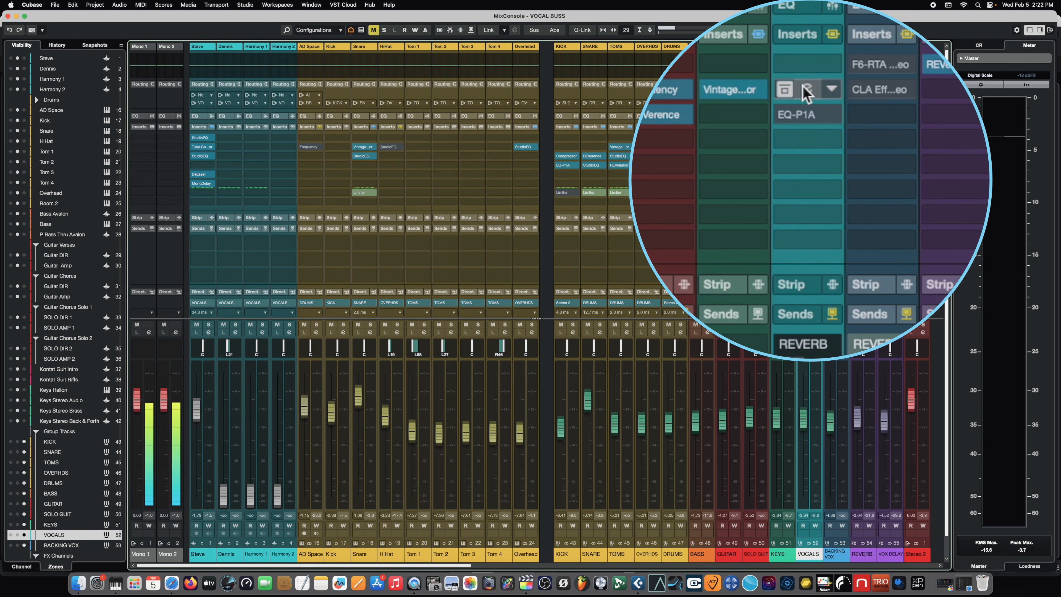
left_click(809, 147)
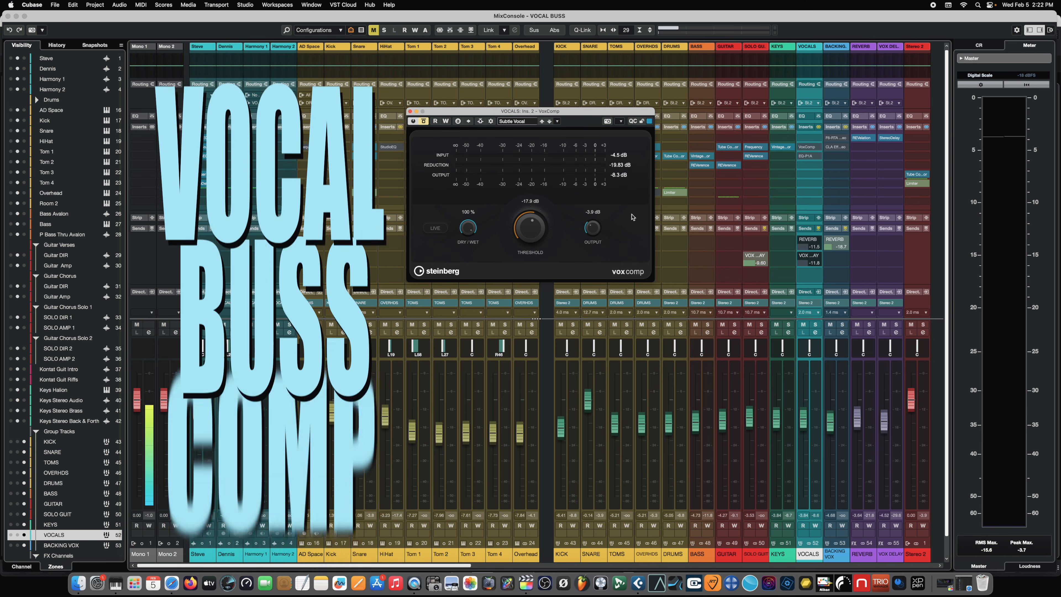
left_click(207, 385)
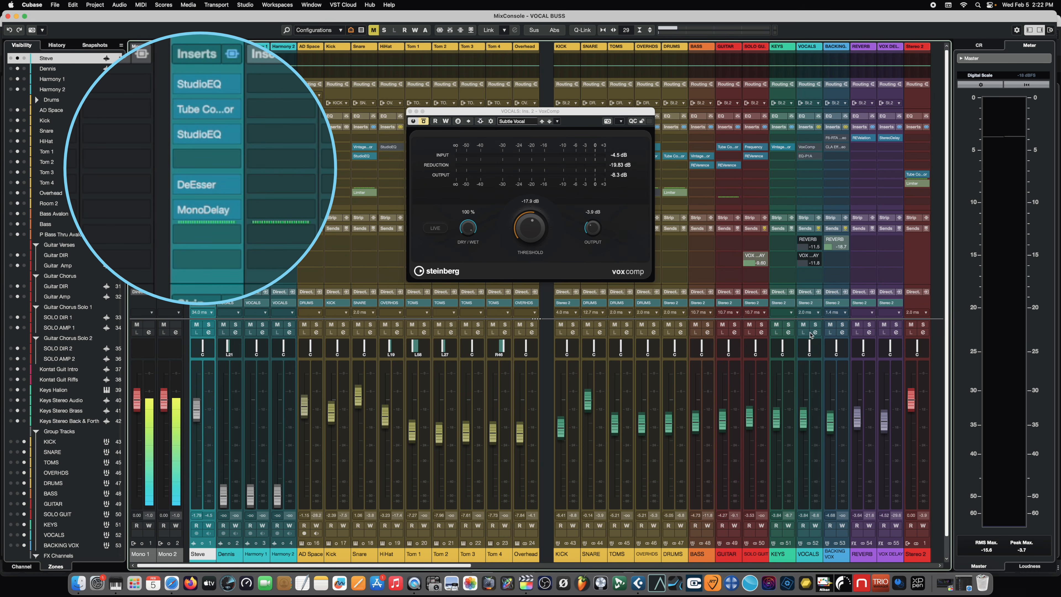
left_click(816, 389)
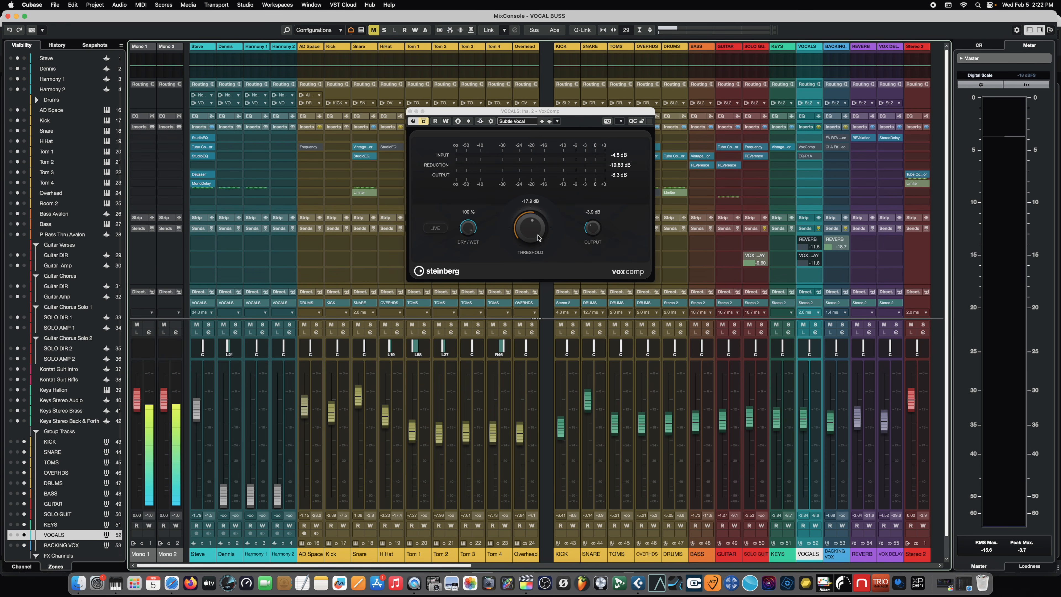
left_click_drag(538, 237, 538, 234)
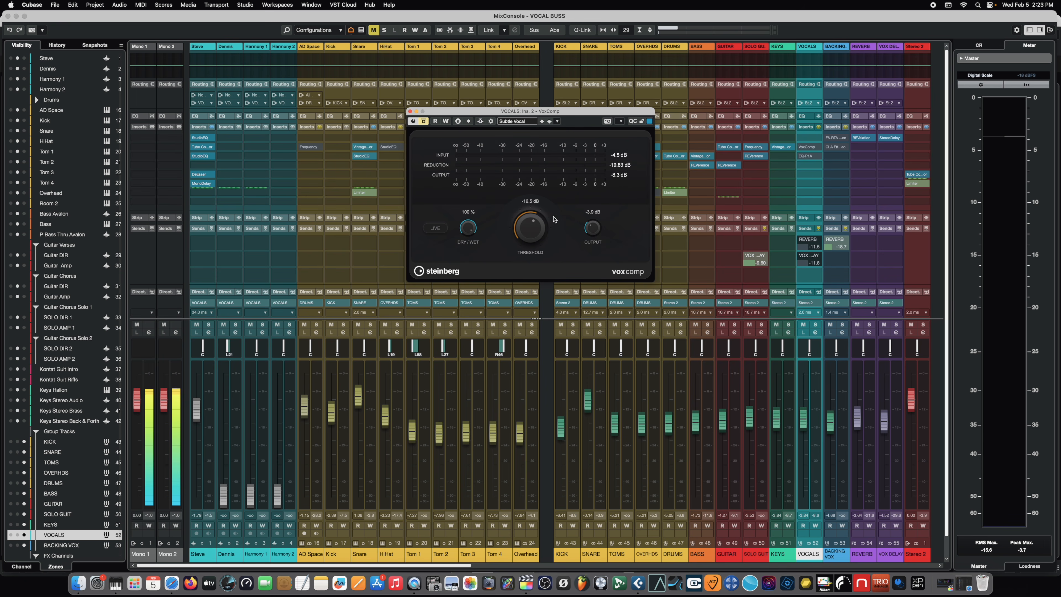
key("space")
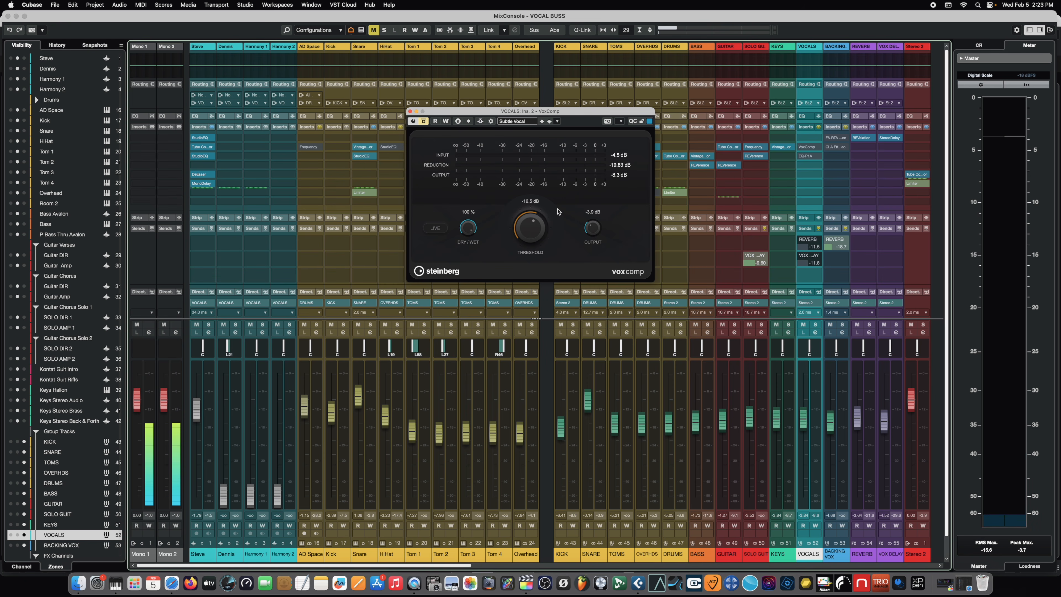
key("space")
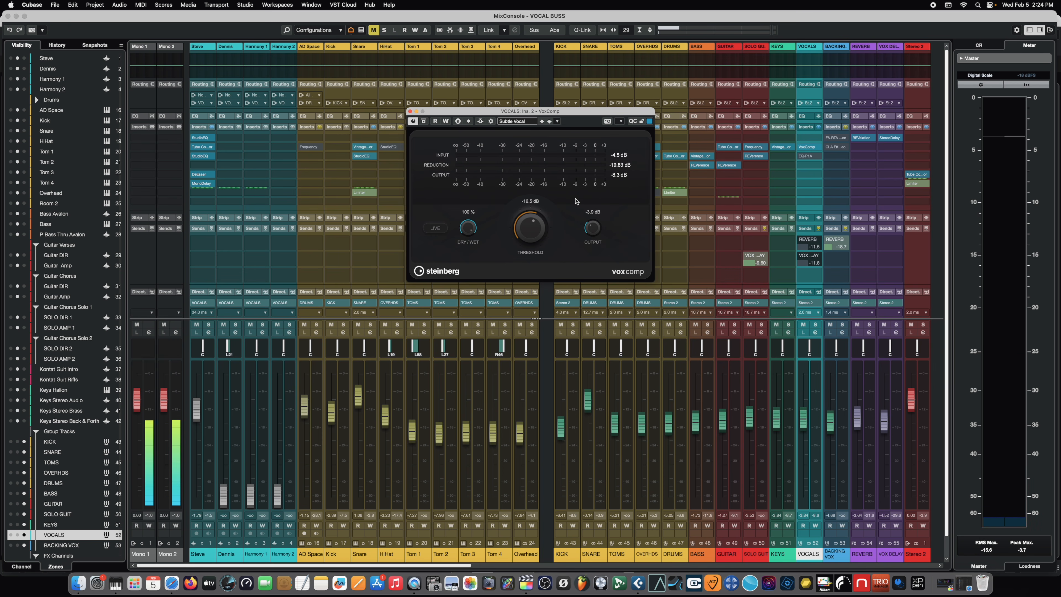
- Activate EQ-P1A on the VOCALS group, set its high boost to about 4 during playback, and close the plug-in
left_click(810, 157)
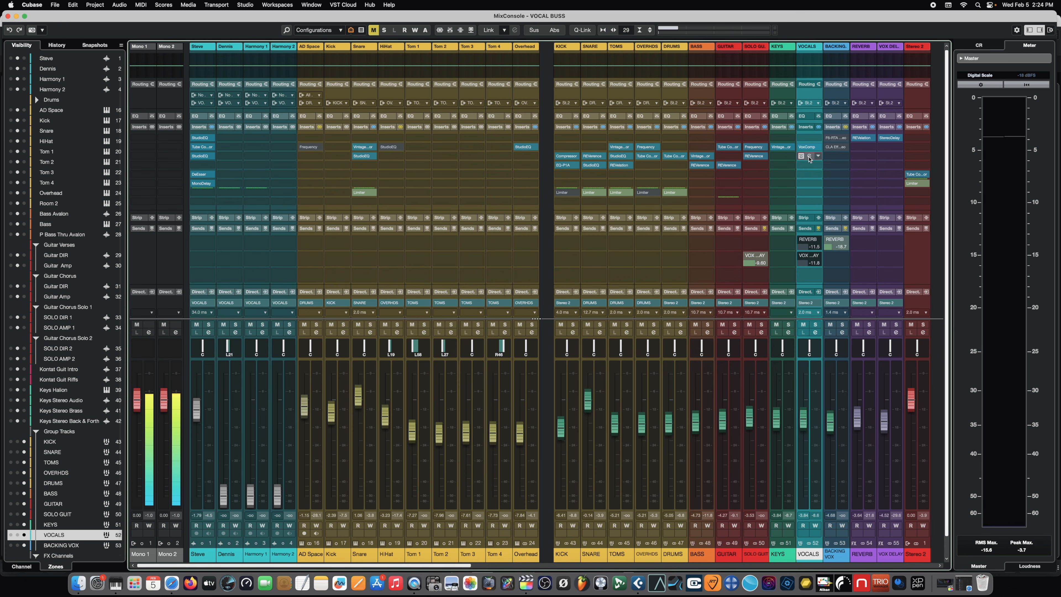
left_click(809, 157)
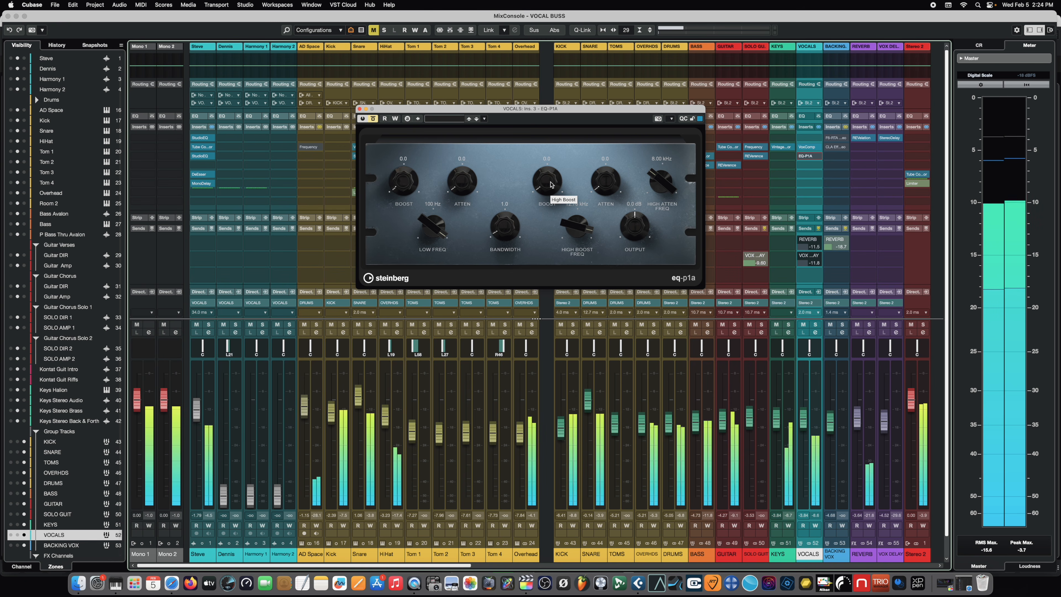
left_click(374, 119)
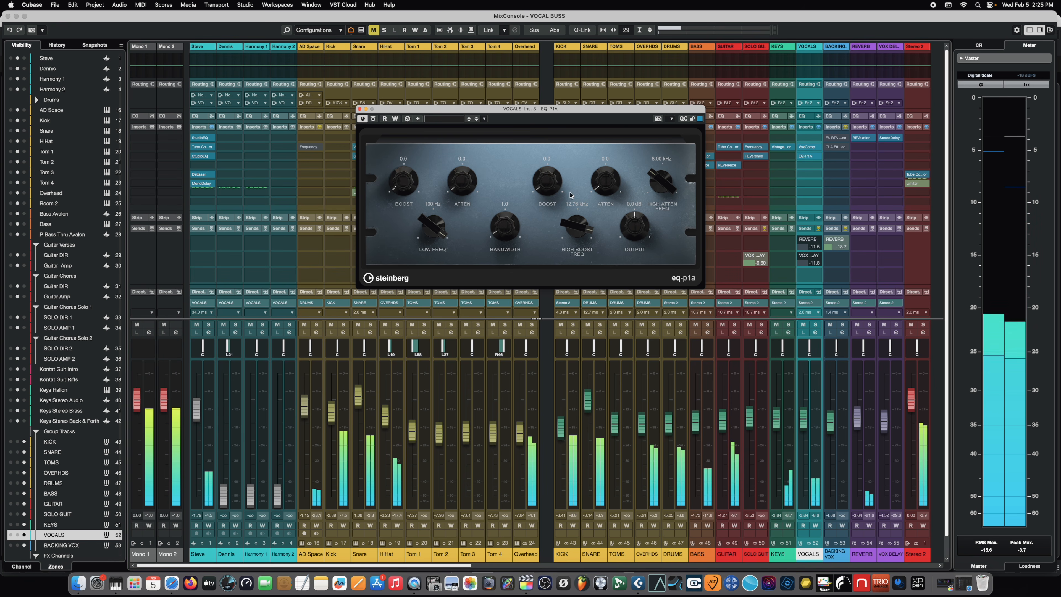
left_click_drag(547, 182, 543, 136)
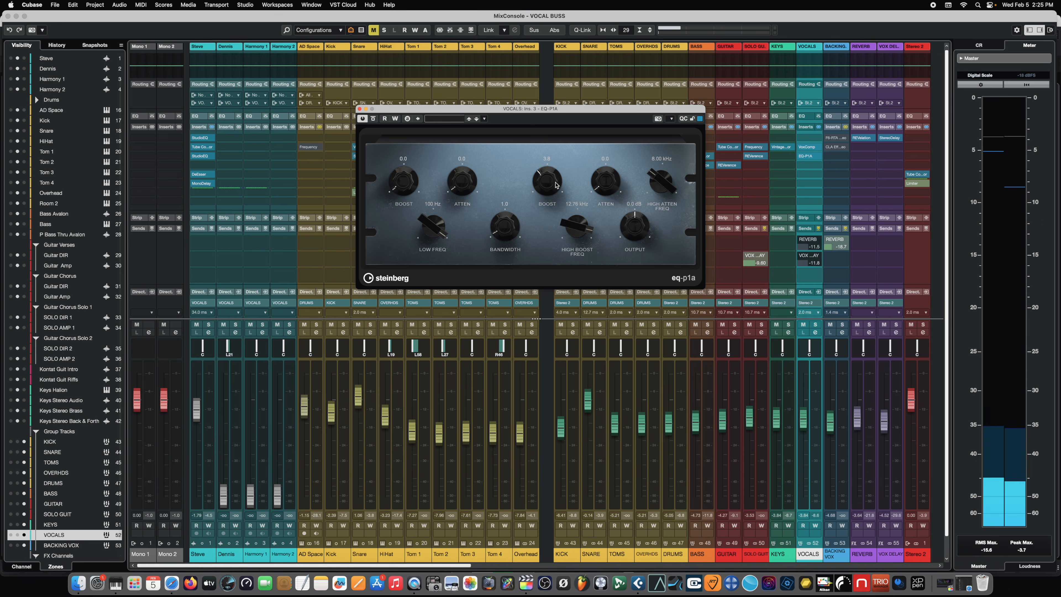
key("space")
left_click_drag(551, 177, 552, 188)
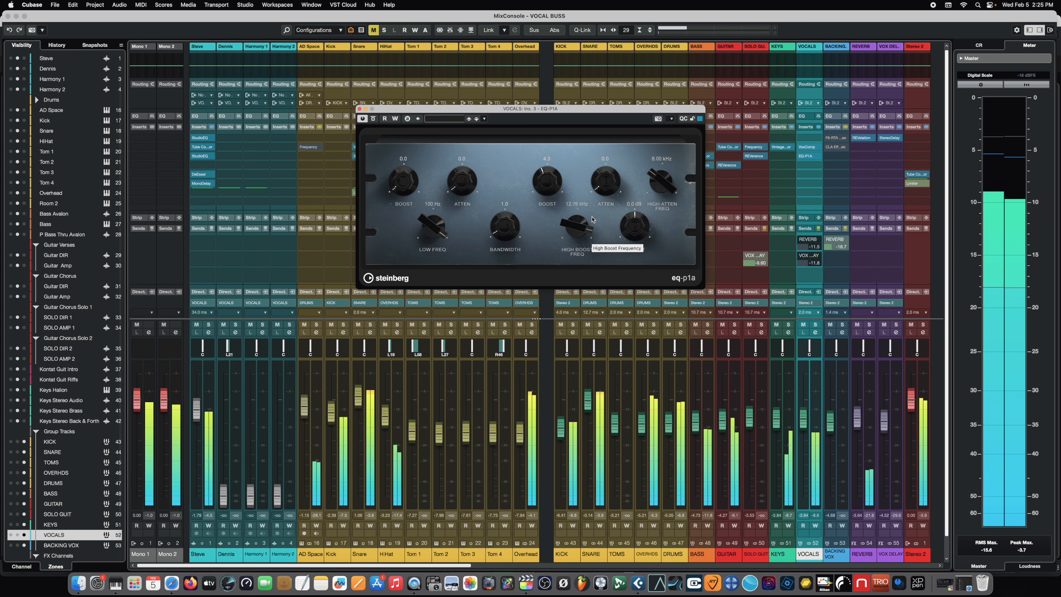
key("space")
left_click(359, 109)
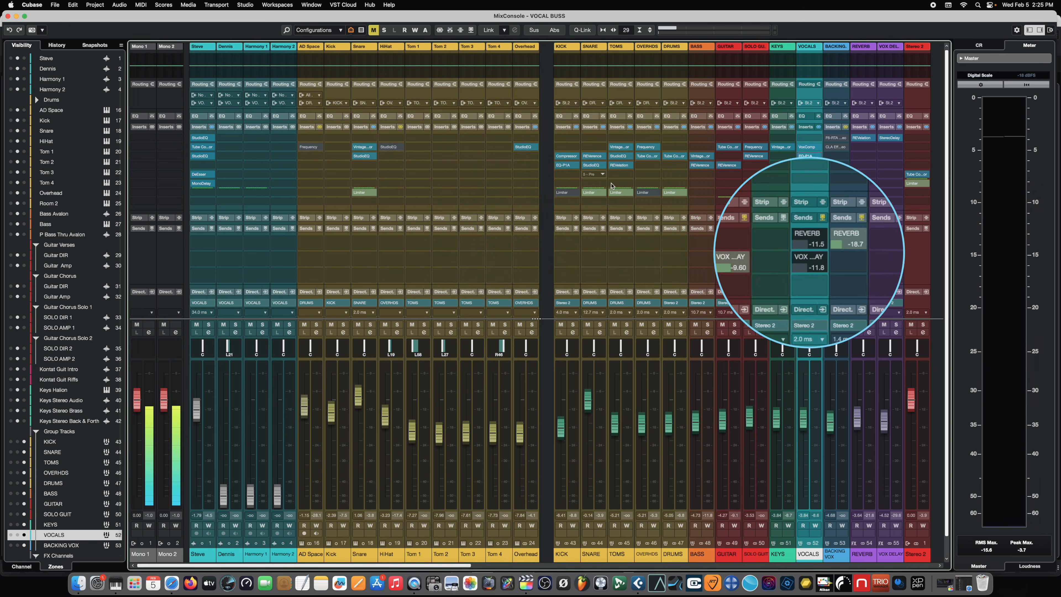
- Examine the REVERB and VOX DELAY effect channels and the plug-ins inserted on them
mouse_move(803, 334)
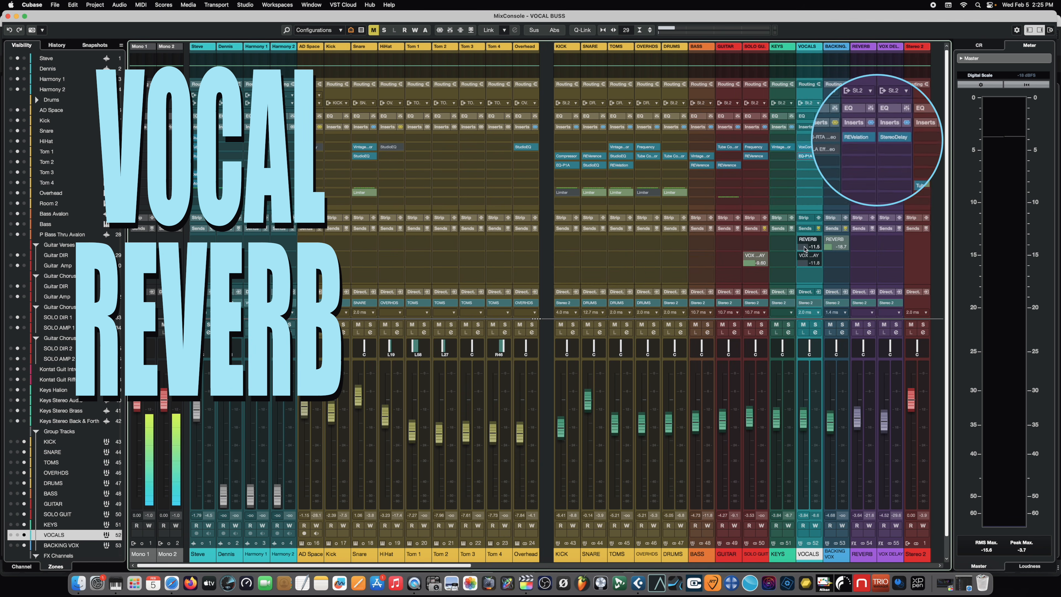
left_click(875, 376)
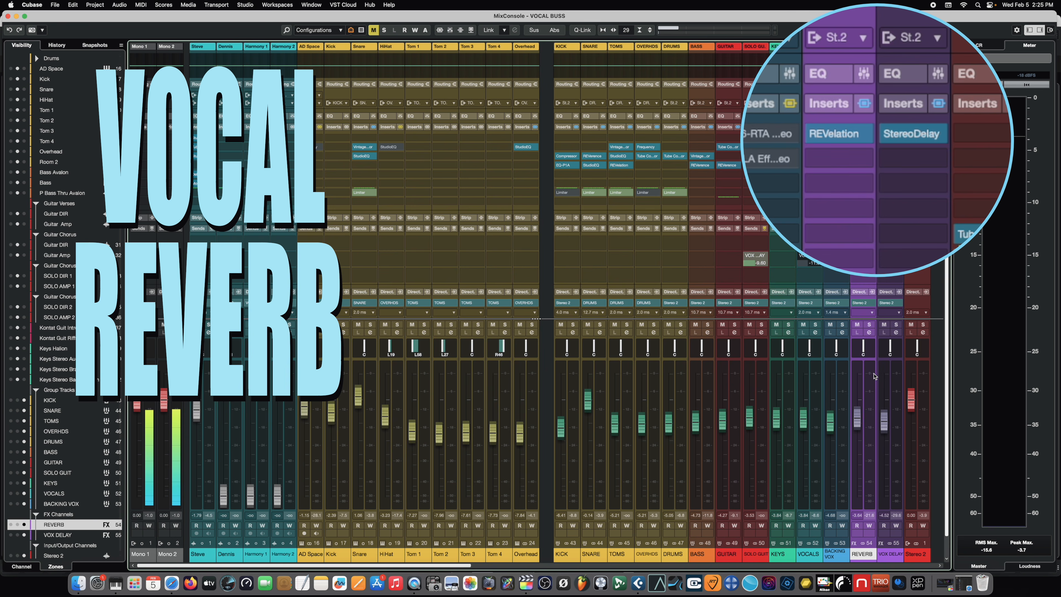
left_click(897, 380)
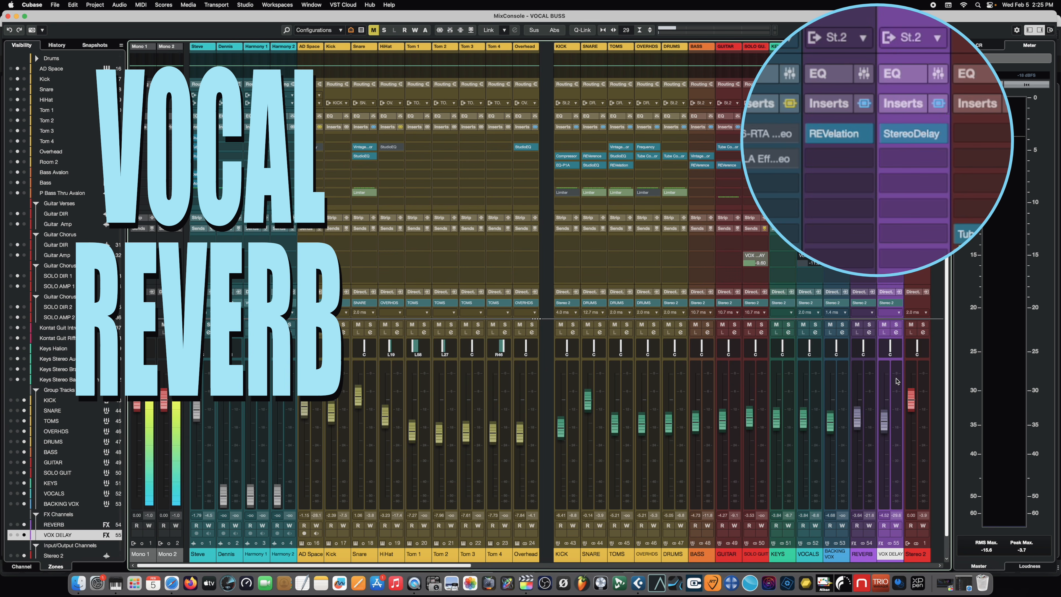
left_click(868, 378)
left_click(896, 383)
left_click(873, 382)
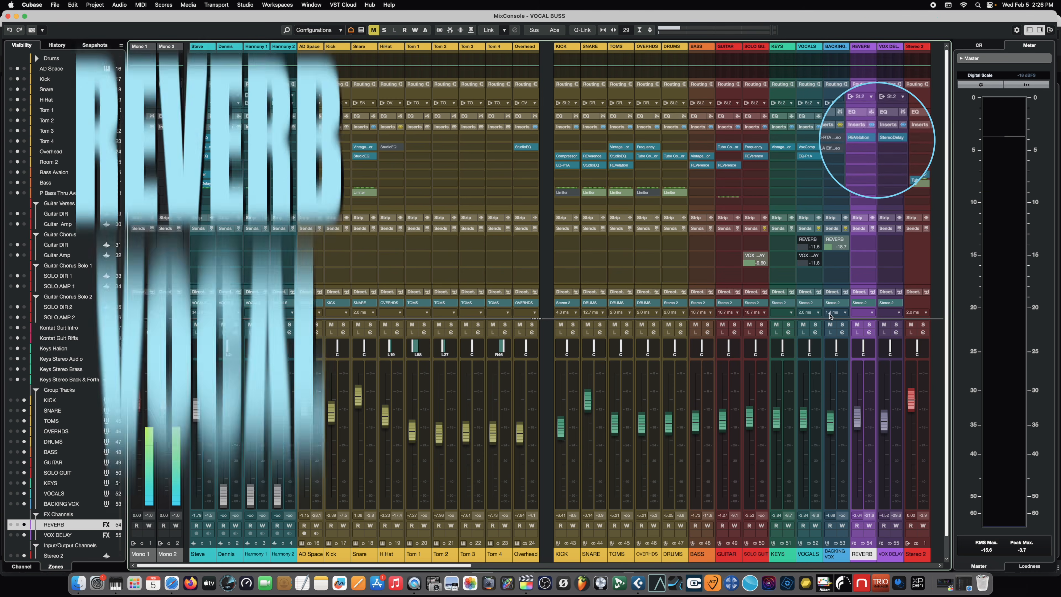
- With the VOCALS group soloed and MonoDelay bypassed on the lead vocal, activate the group's REVERB send and set it to -12.2 dB
left_click(816, 326)
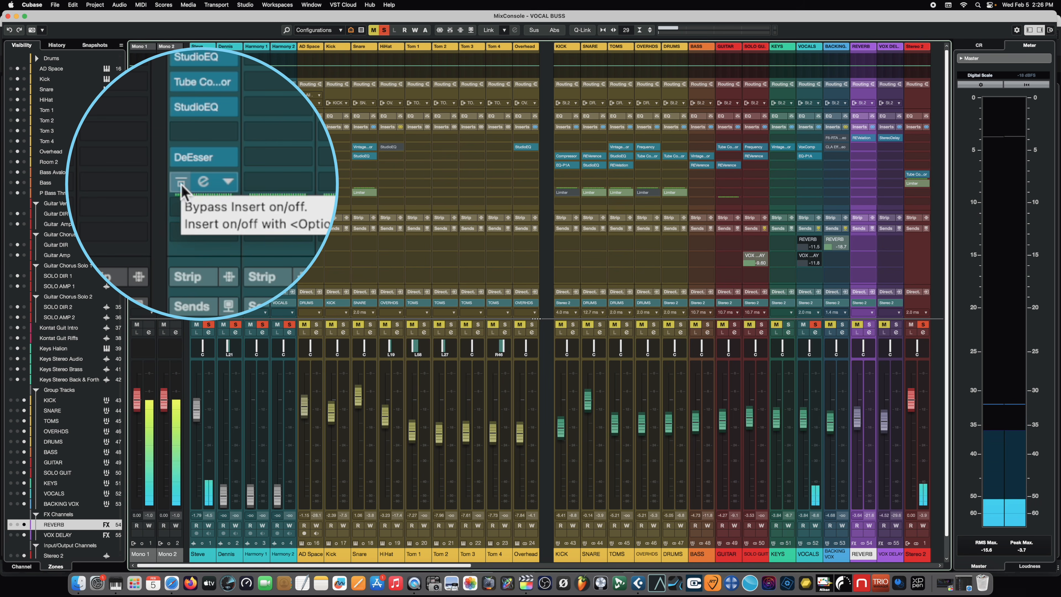
left_click(181, 183)
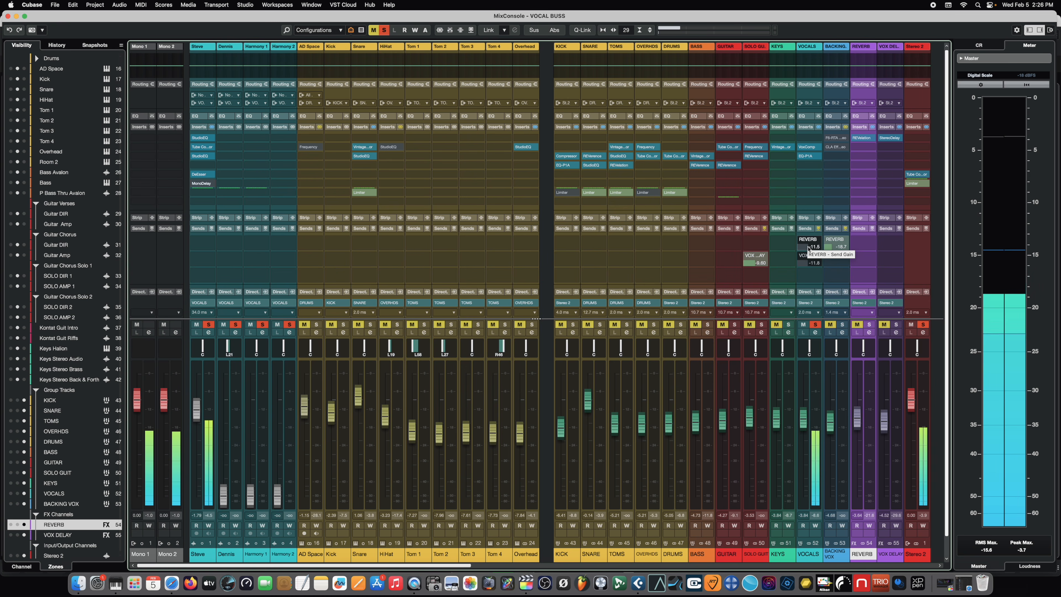
left_click(801, 239)
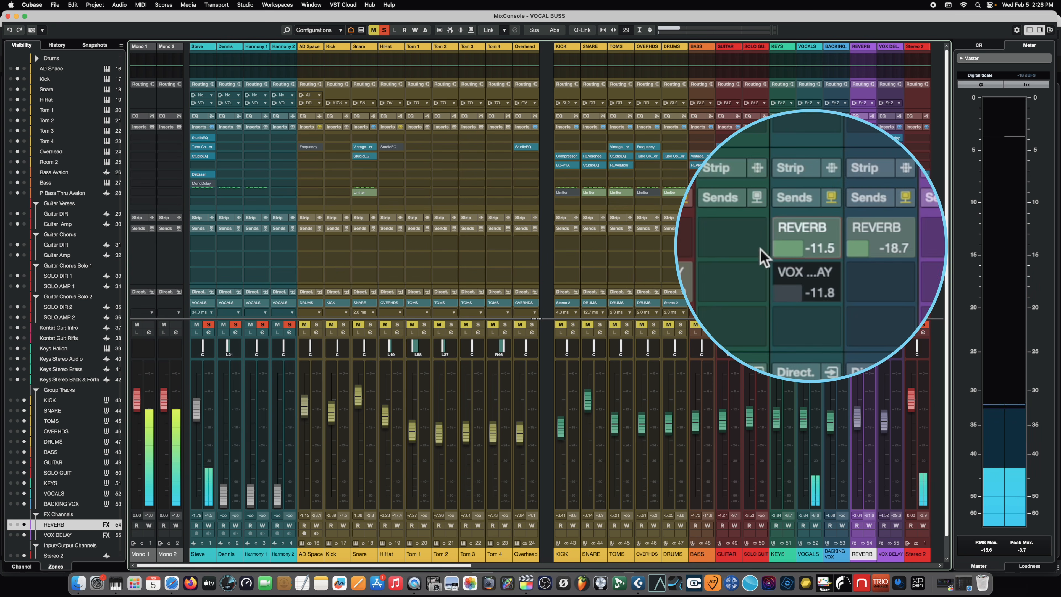
left_click_drag(763, 248, 724, 258)
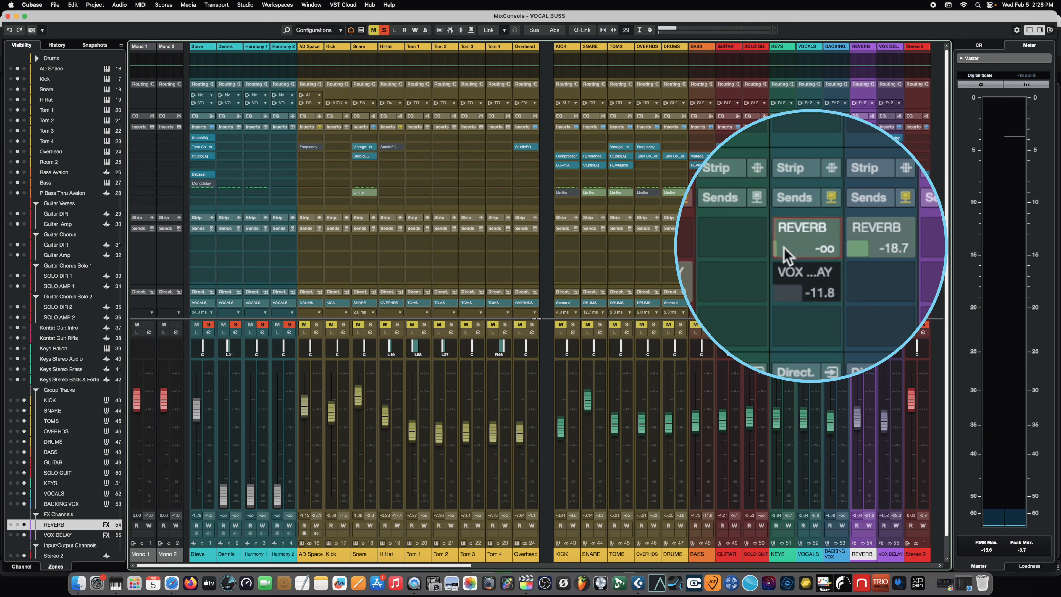
left_click_drag(796, 256, 823, 257)
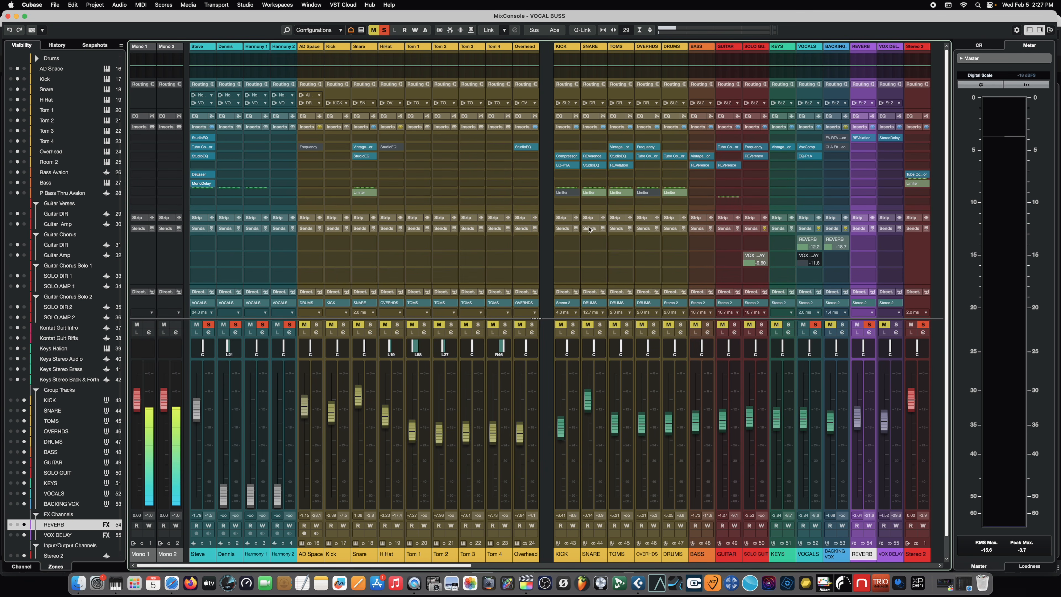
key("space")
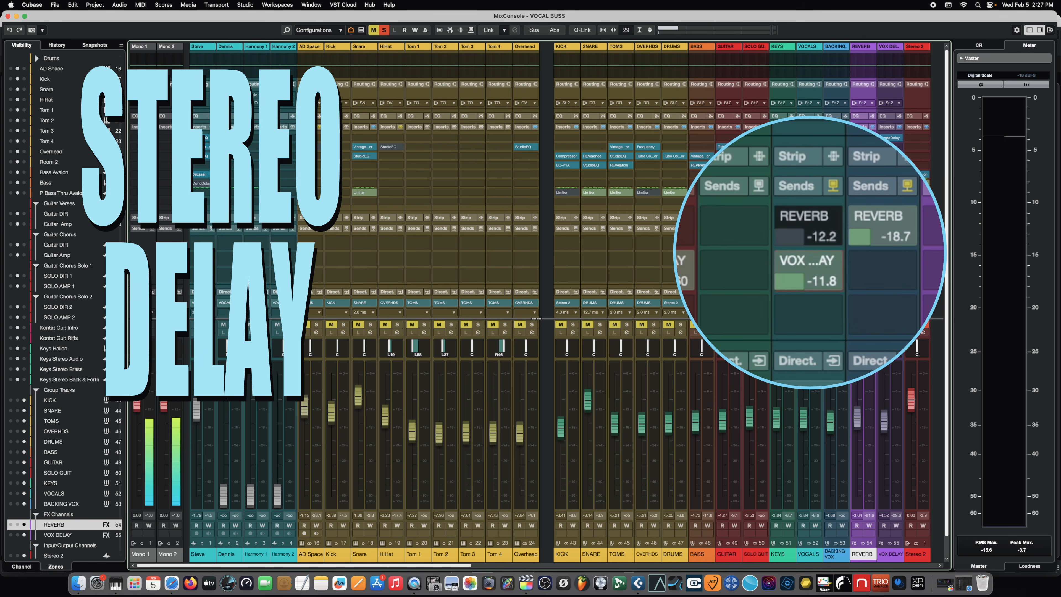
- Adjust the VOCALS group's send level to VOX DELAY and play the vocals in the full mix
left_click_drag(807, 263, 784, 267)
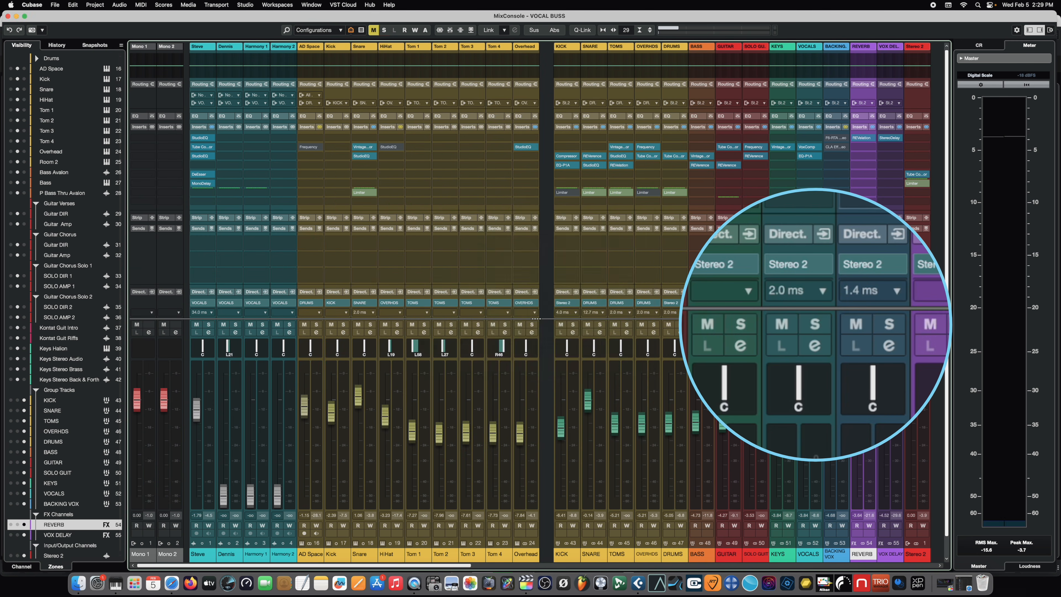
key("space")
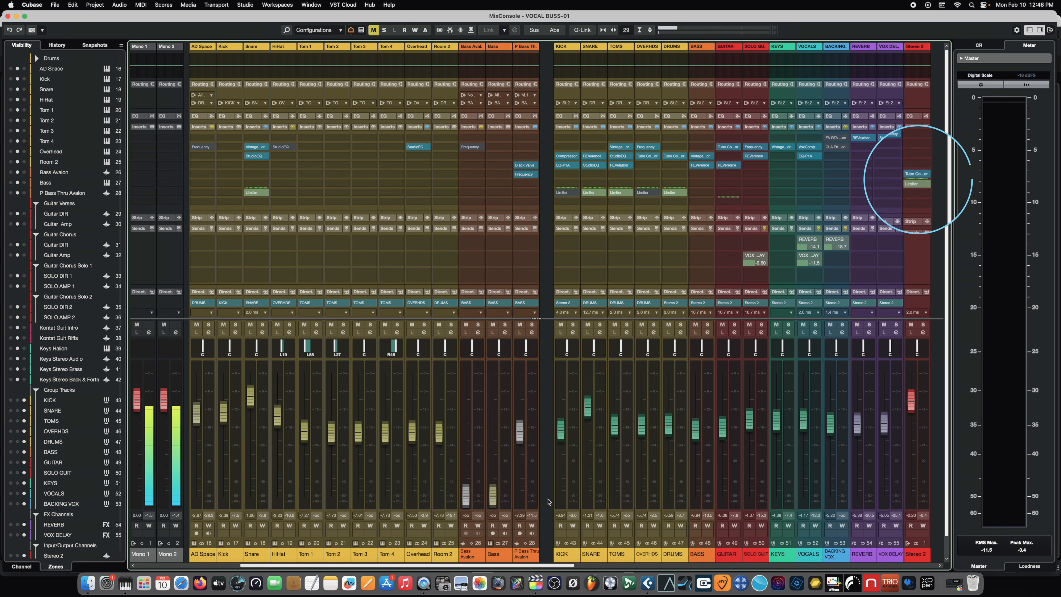
- Open the Tube Compressor inserted on the Stereo 2 output channel
left_click(917, 554)
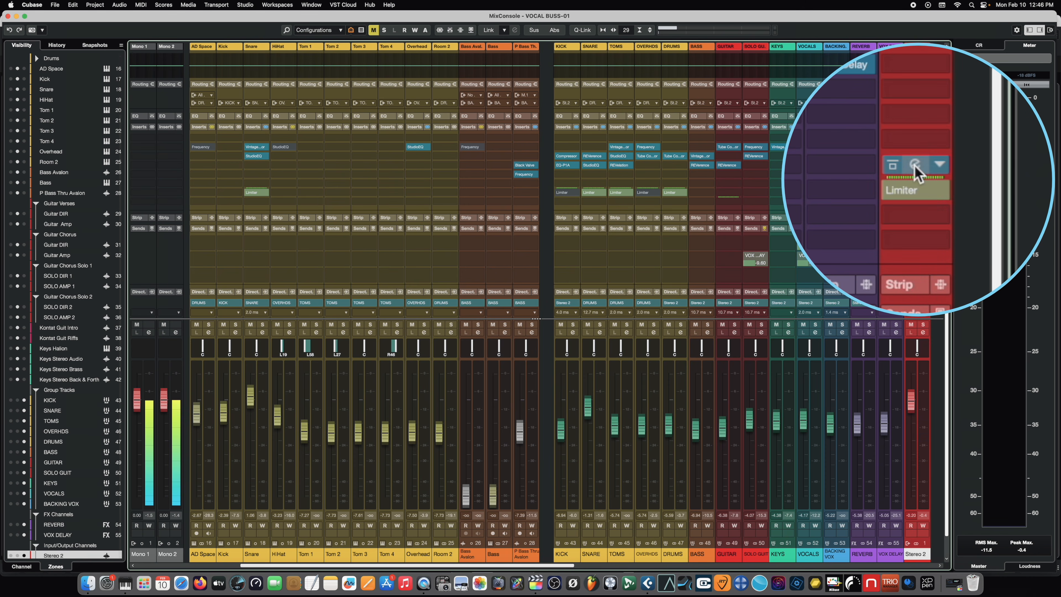
left_click(914, 166)
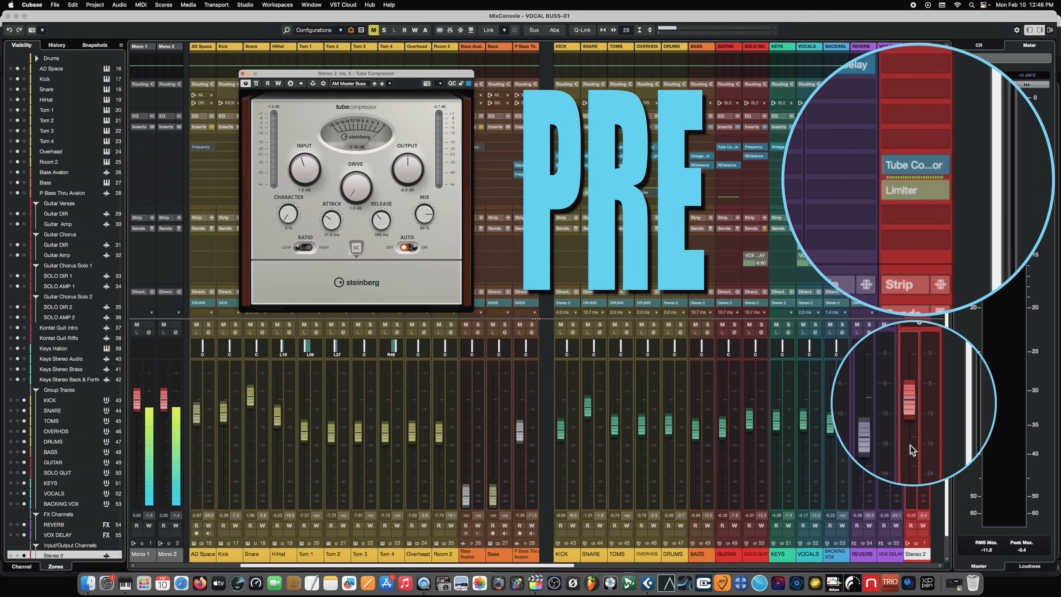
left_click(855, 472)
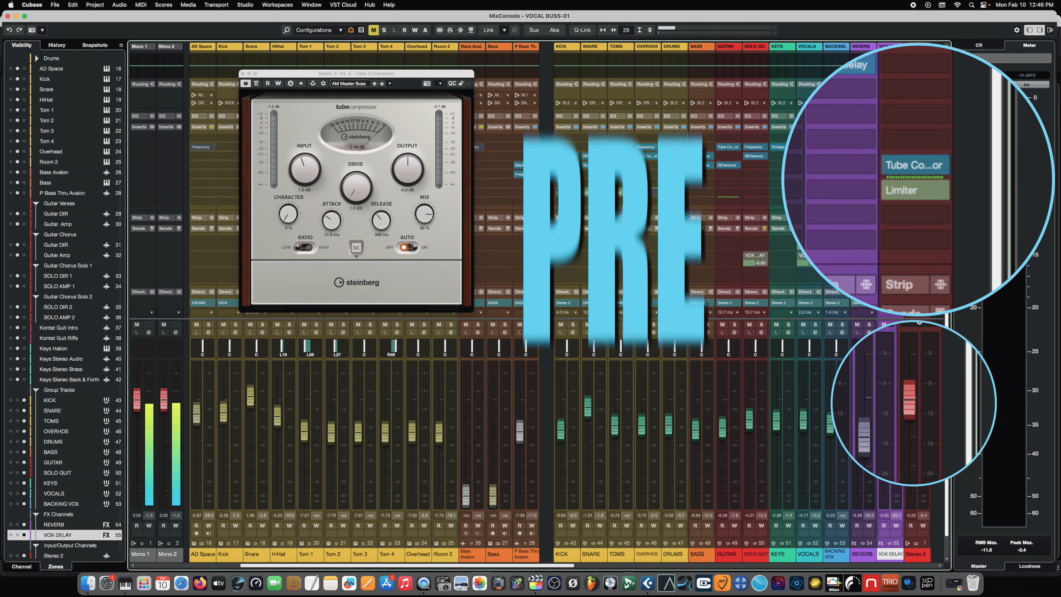
left_click(843, 475)
left_click(816, 478)
left_click(788, 483)
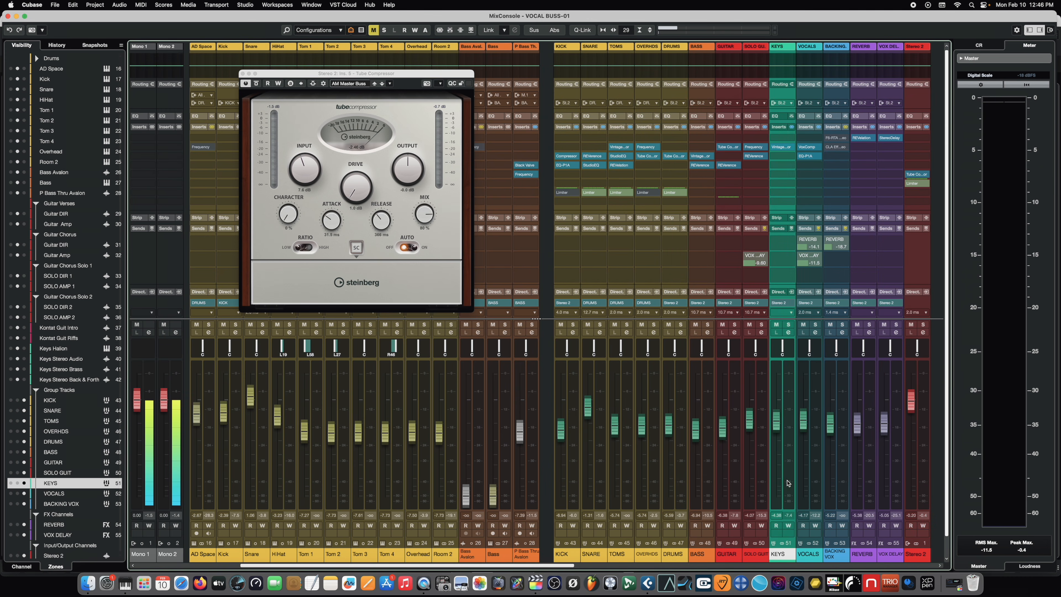
left_click(759, 479)
left_click(531, 472)
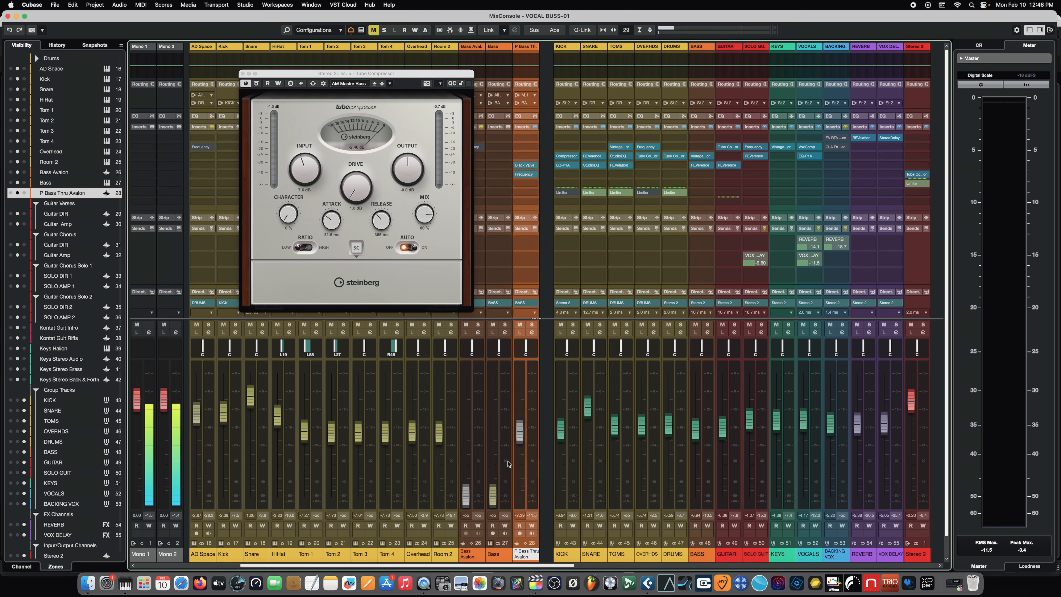
left_click(508, 465)
left_click(479, 468)
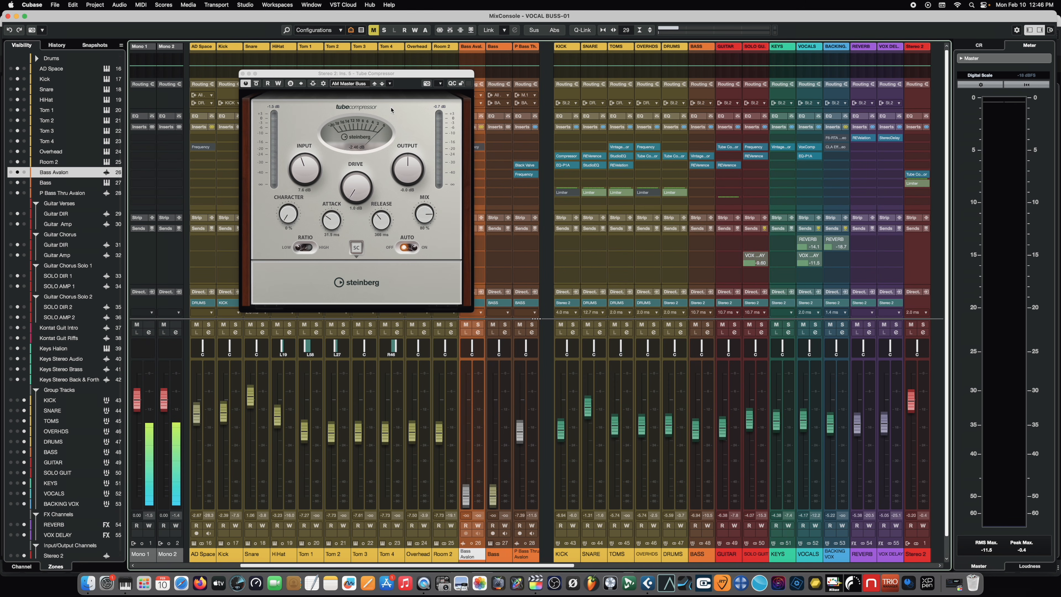
- Open the Limiter on the Stereo 2 output, play the mix and bring up the loudness meter
left_click(916, 183)
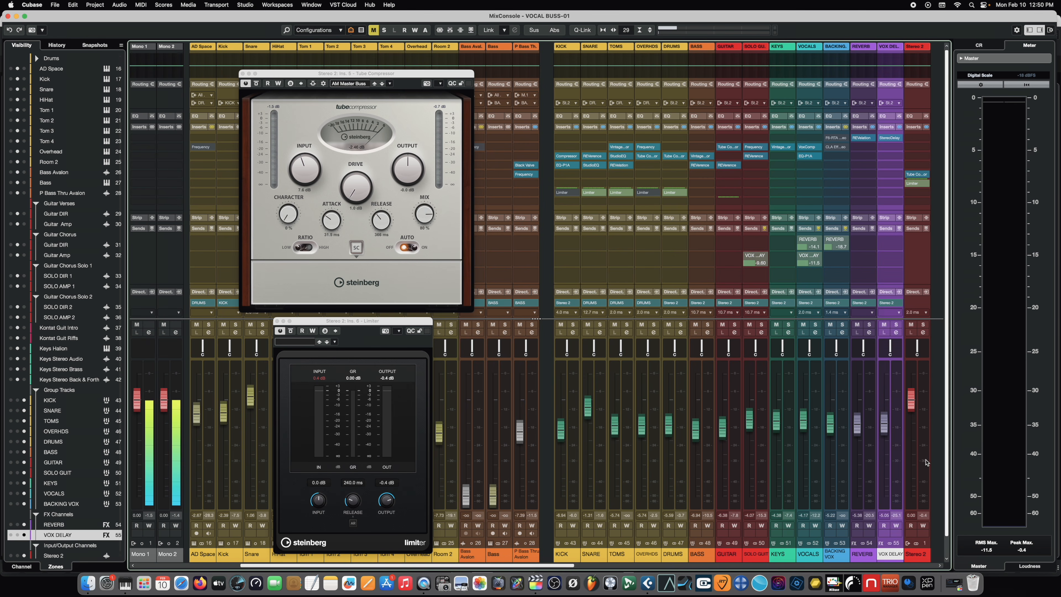
left_click(926, 462)
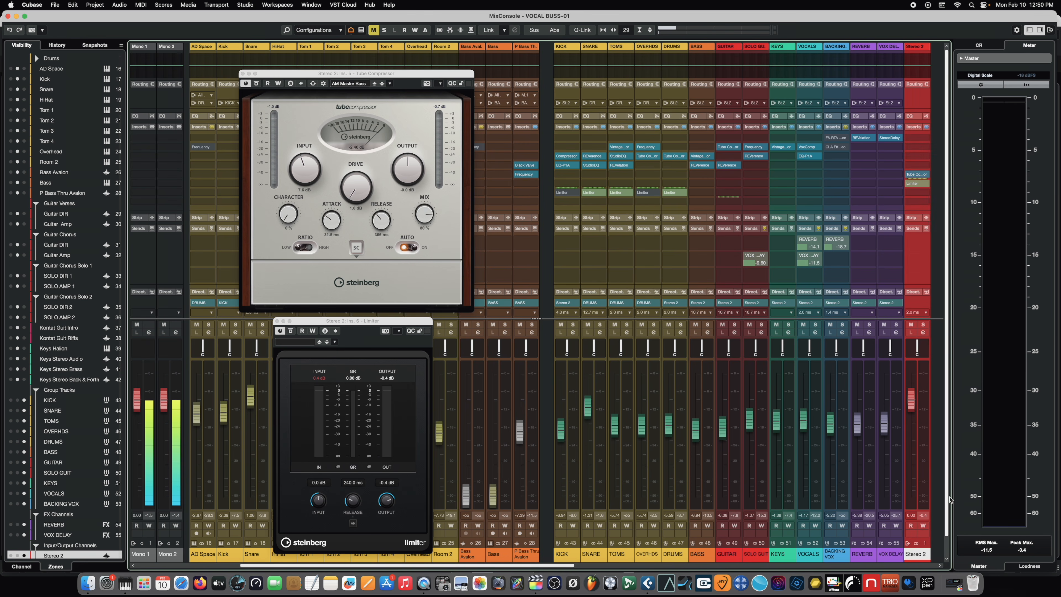
key("space")
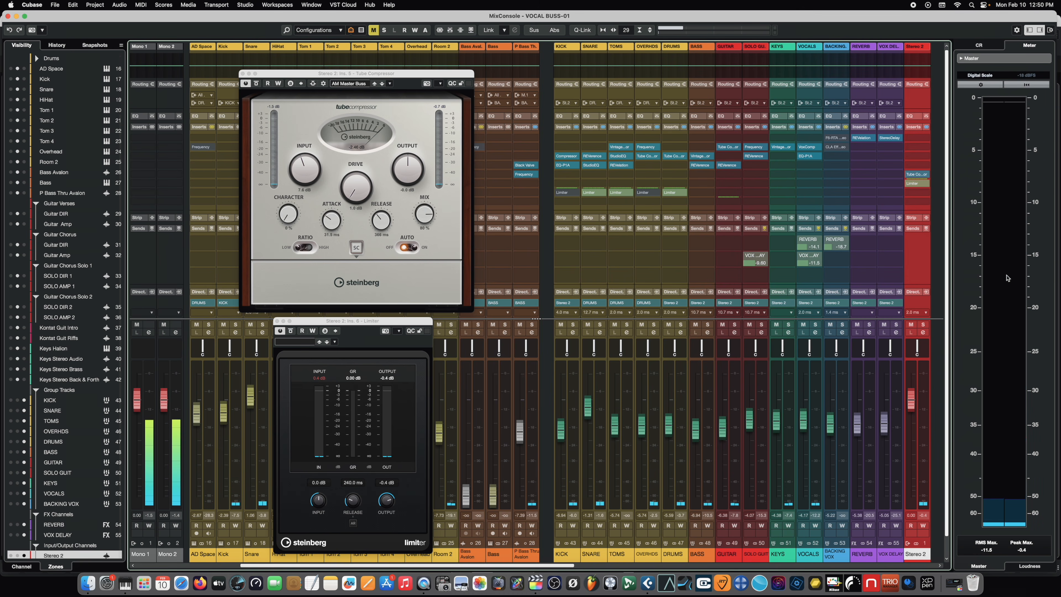
left_click(1028, 565)
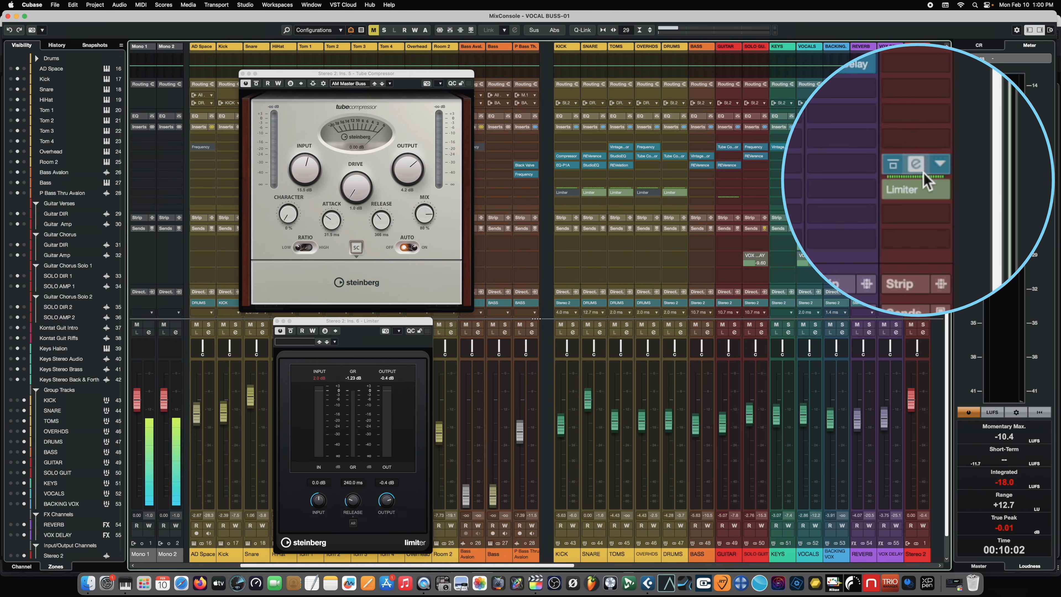
- Move the Tube Compressor up one insert slot on Stereo 2 and insert the Maximizer between it and the Limiter
mouse_move(942, 166)
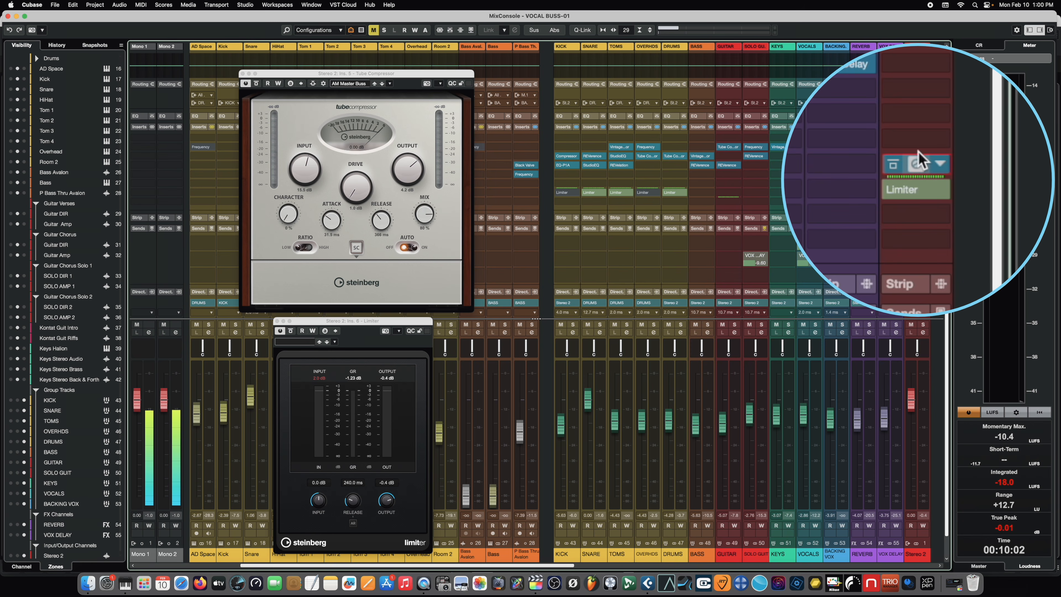
left_click_drag(918, 151, 918, 146)
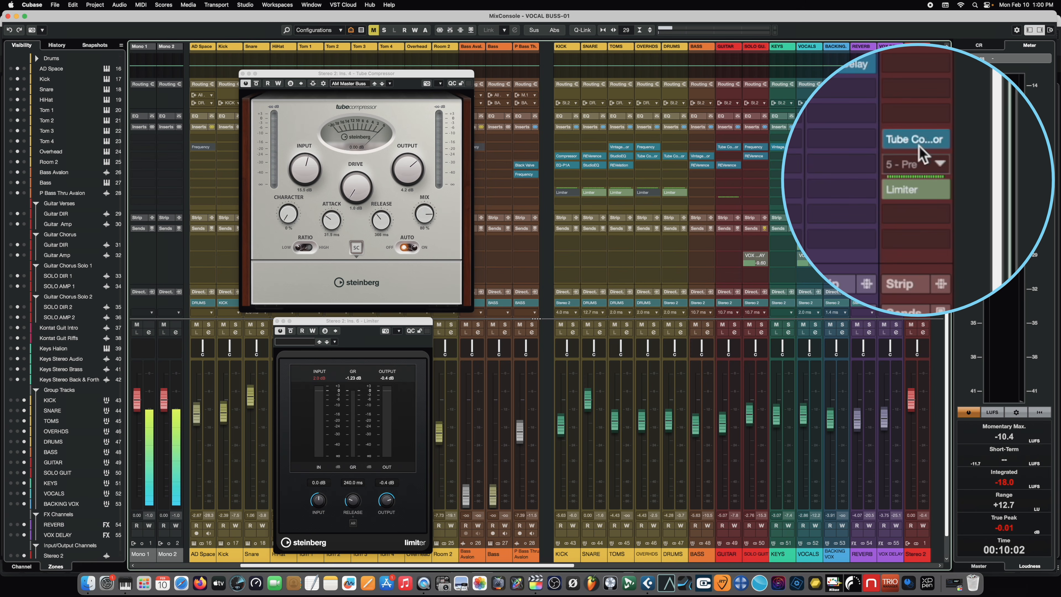
left_click(927, 173)
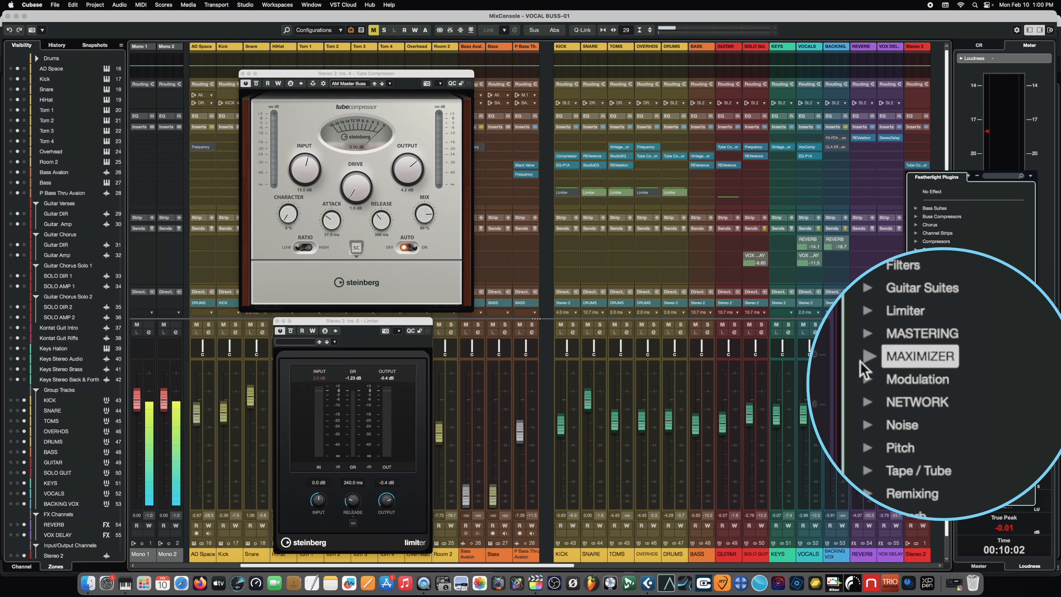
left_click(917, 375)
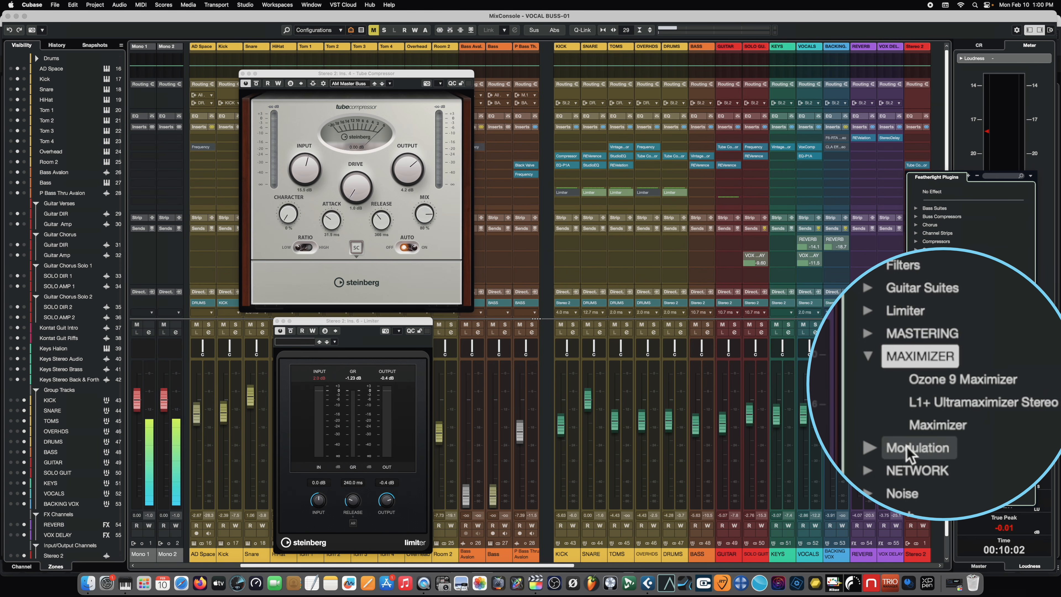
left_click(923, 399)
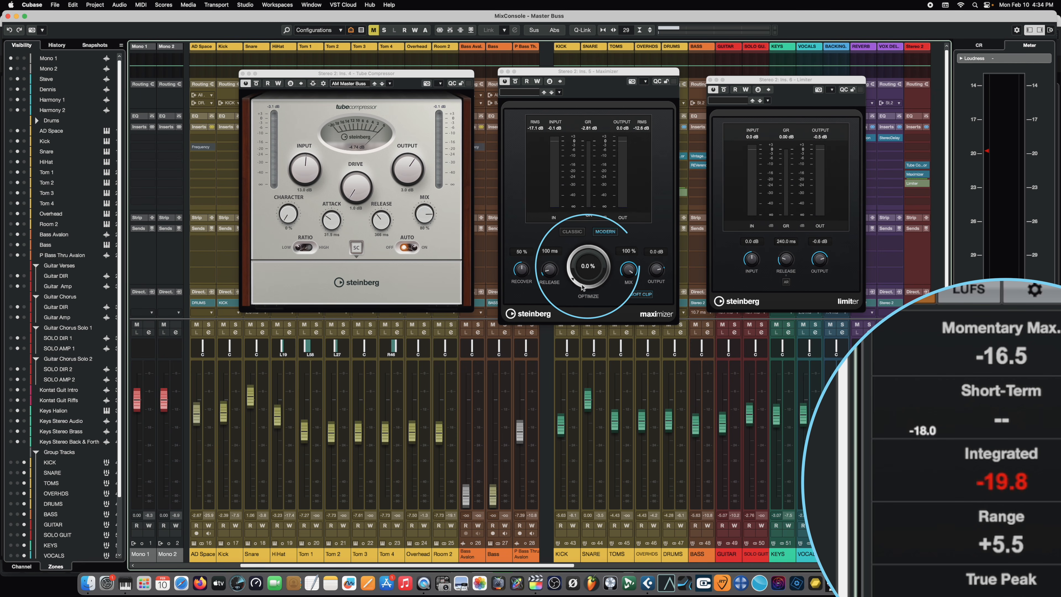
- Play the mix, set the Maximizer's Optimize to about 24.6 % and raise the Tube Compressor's output level
key("space")
left_click_drag(587, 271, 586, 241)
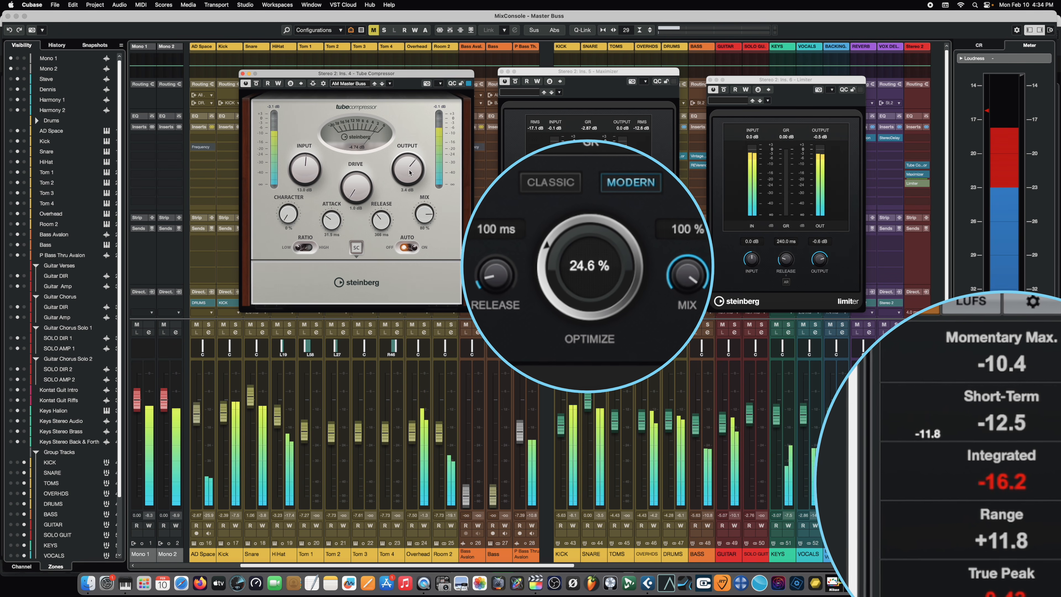
left_click_drag(409, 173, 410, 168)
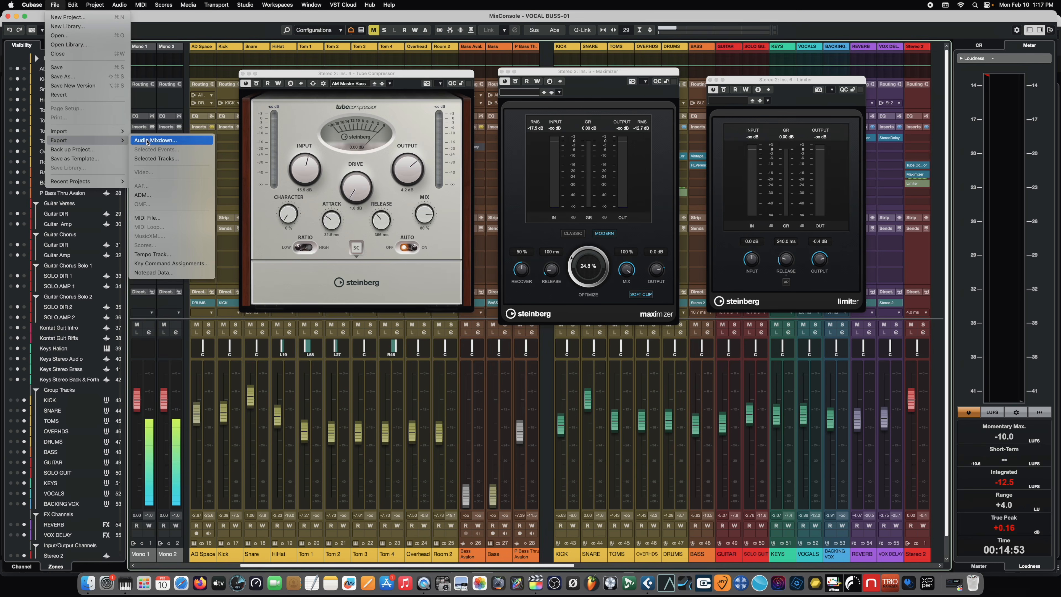
- Open the audio mixdown export for Watch You Blues and review the MP3's ID3 tag details
left_click(147, 141)
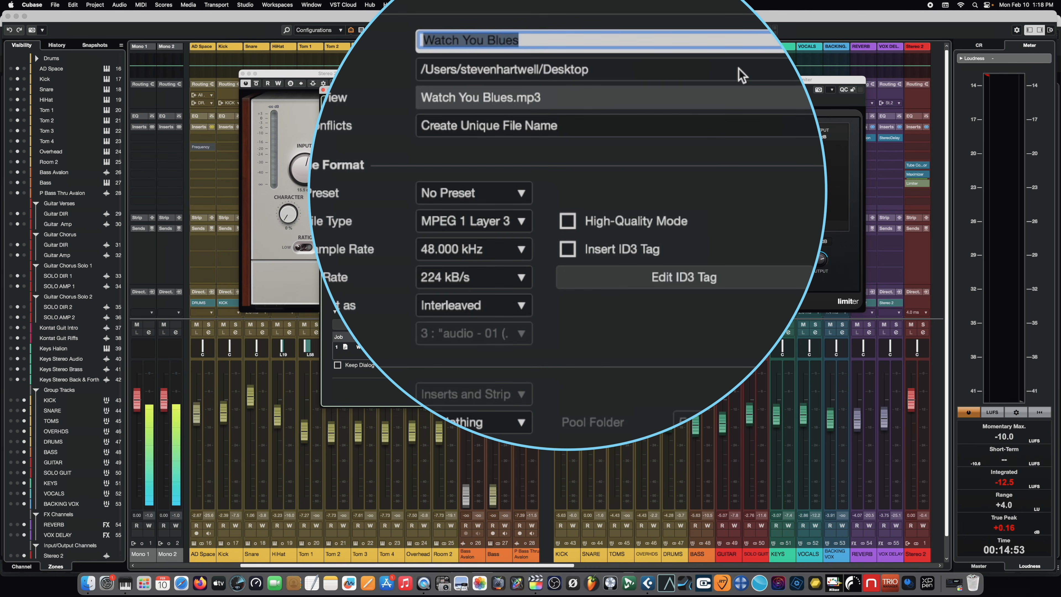
left_click(700, 284)
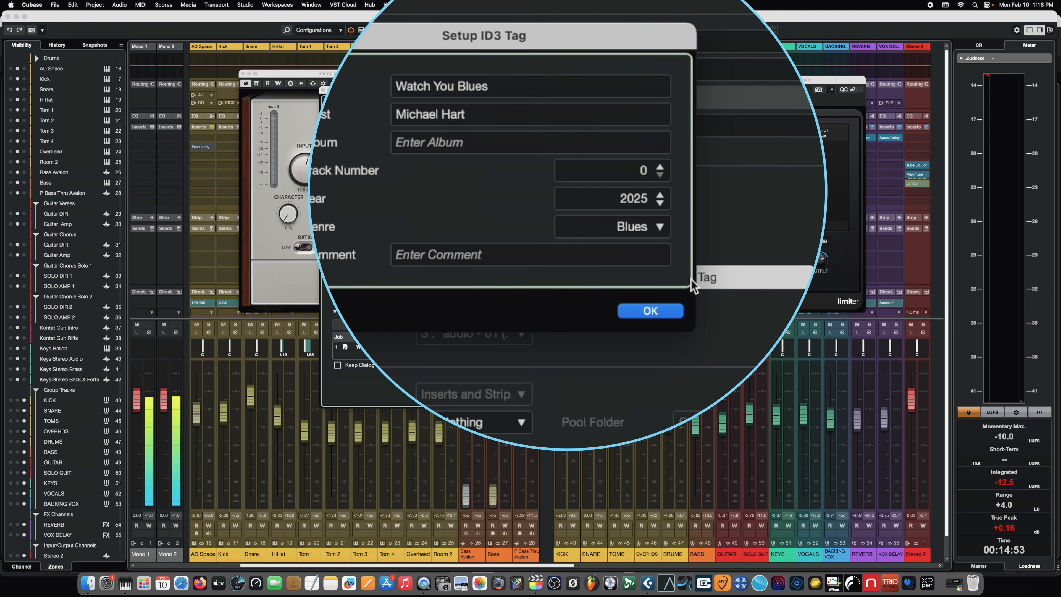
left_click(650, 312)
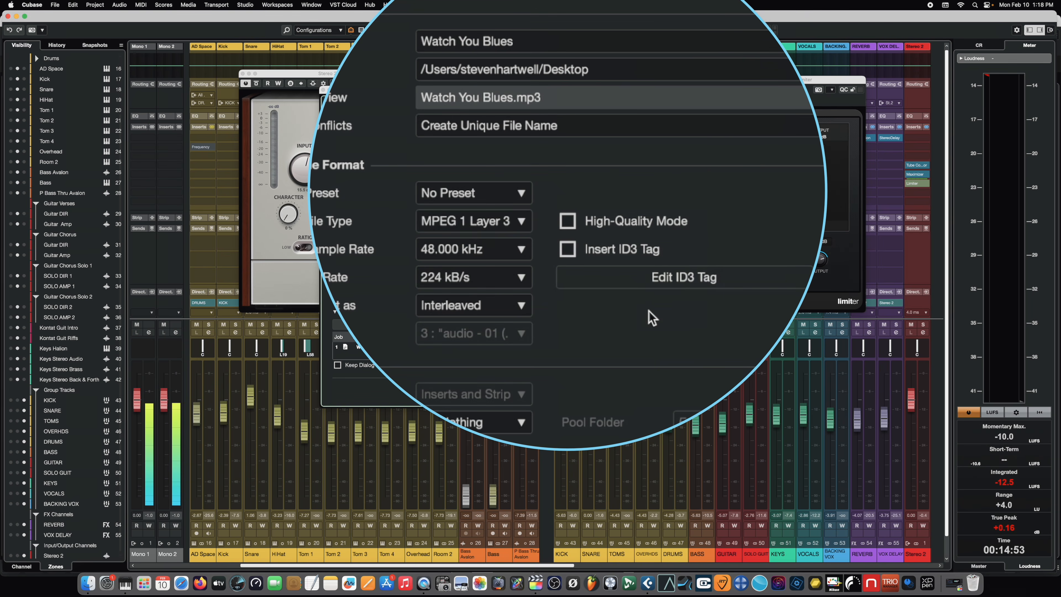
- Export the Stereo 2 mixdown through the export queue as an MPEG 1 Layer 3 file at 48.000 kHz and 320 kB/s
left_click(526, 227)
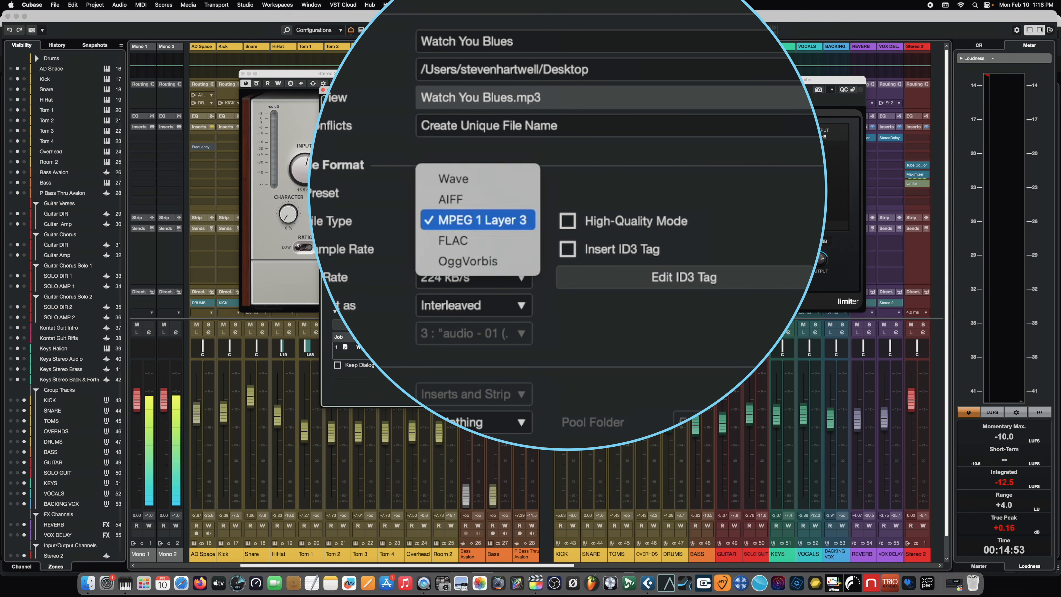
left_click(522, 221)
left_click(364, 325)
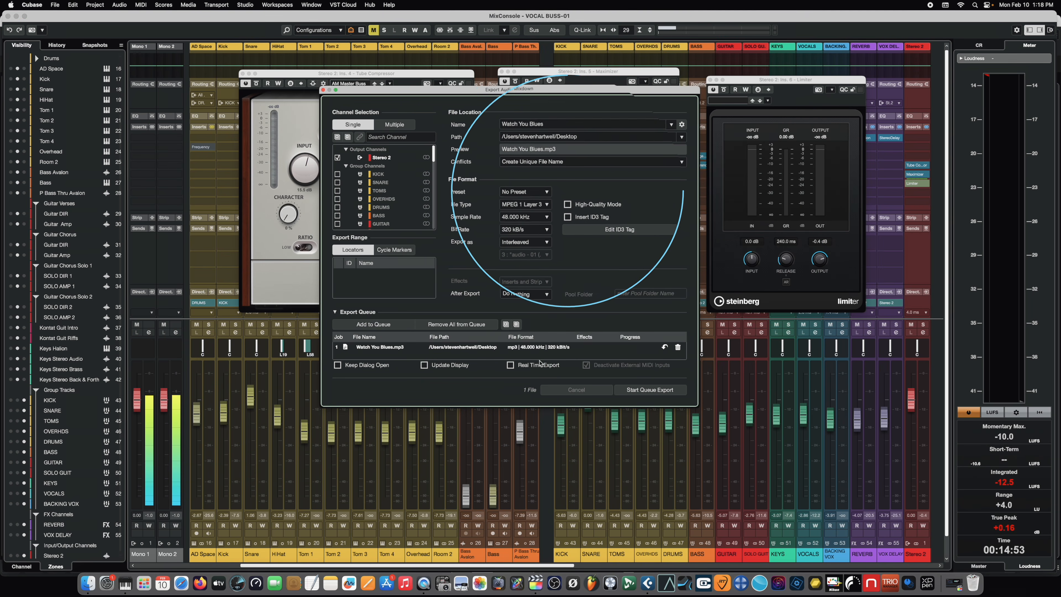
left_click(647, 391)
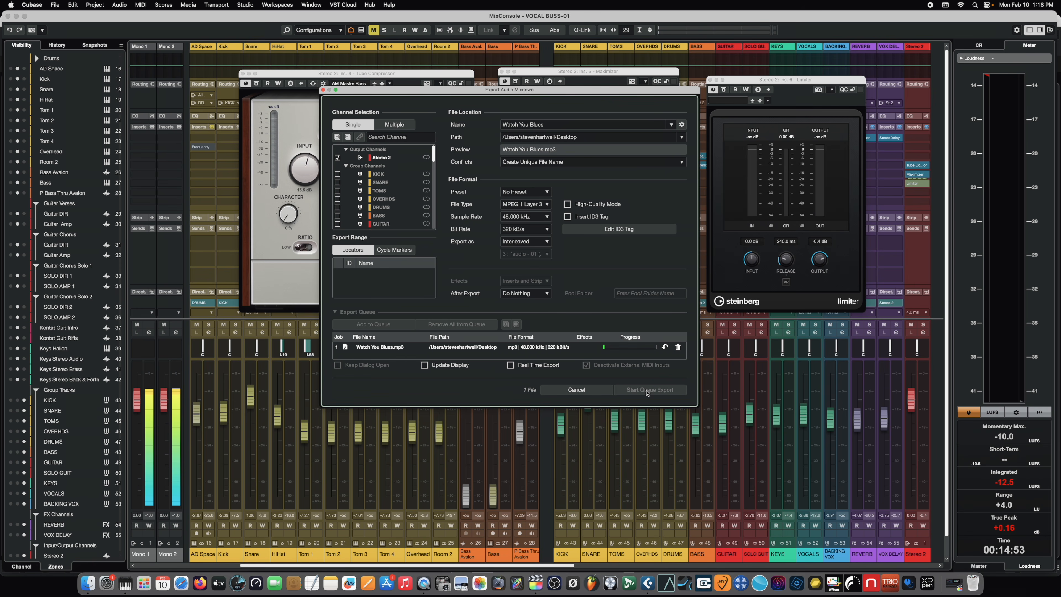